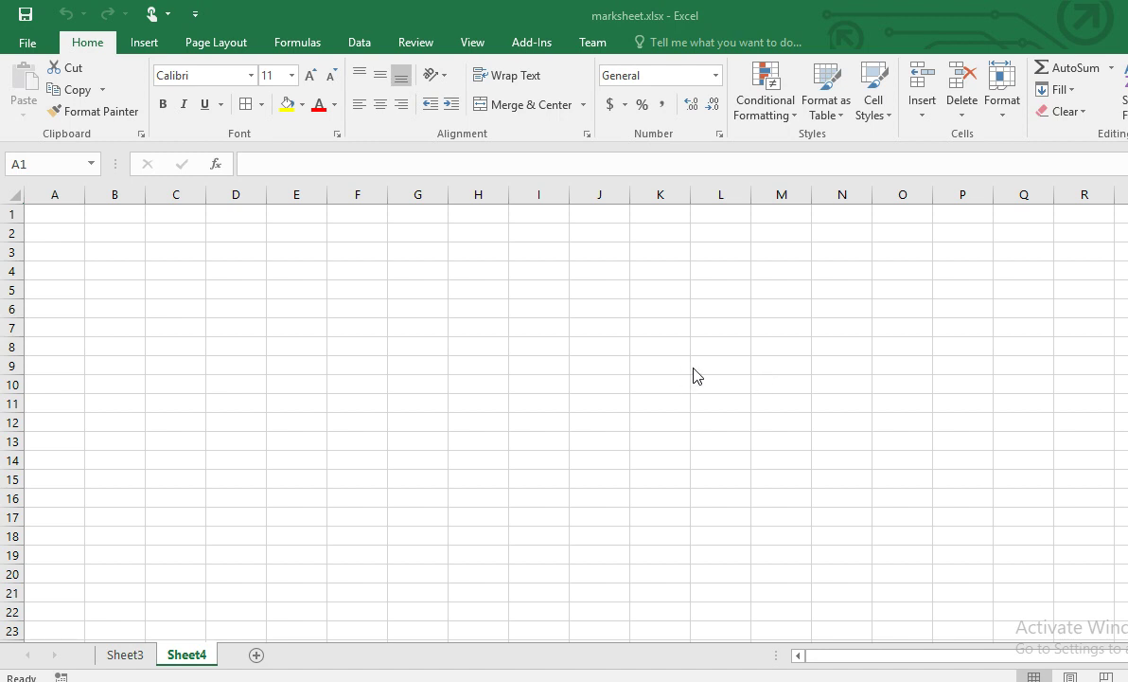
- Enter 'Abc School', 'kathmandu' and 'marksheet of class 10 student' in A1, A2 and A3 of Sheet4
left_click(75, 214)
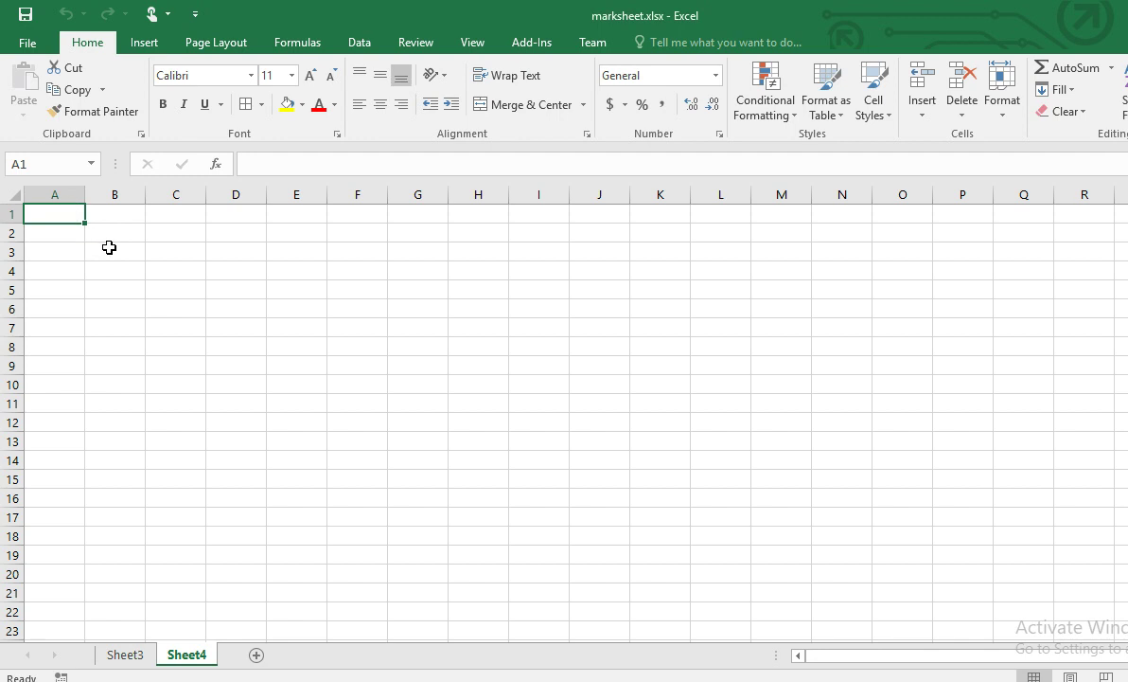
type("Abc S")
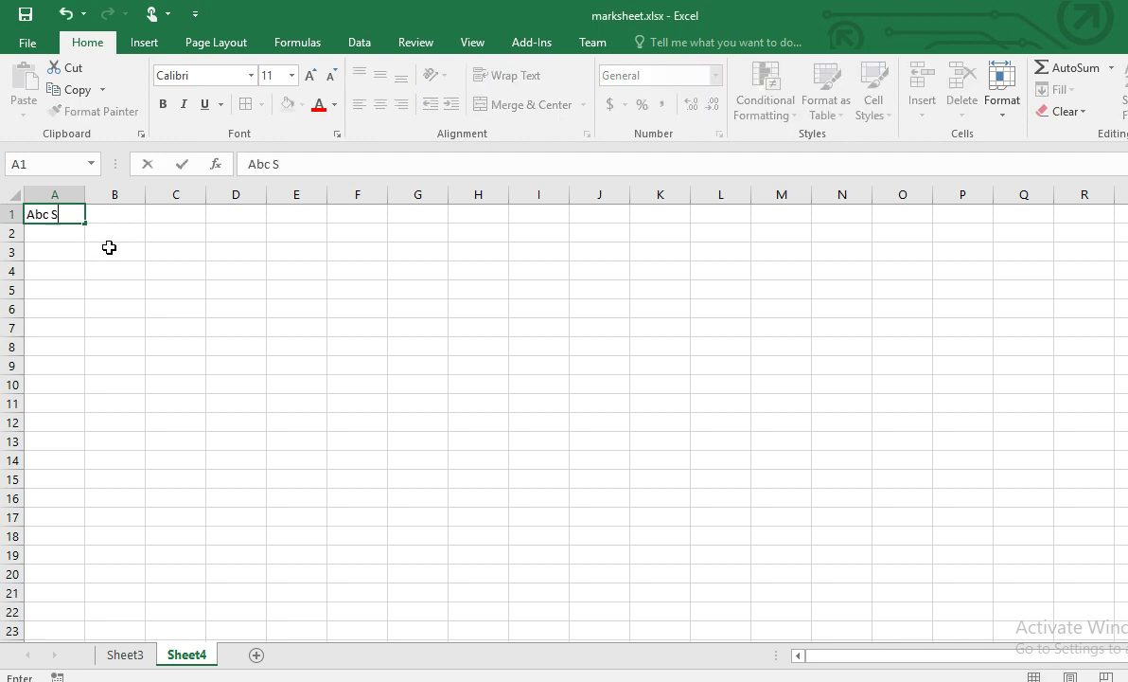
type("chool")
key("Return")
type("kathmandu")
key("Return")
type("marksheet of class")
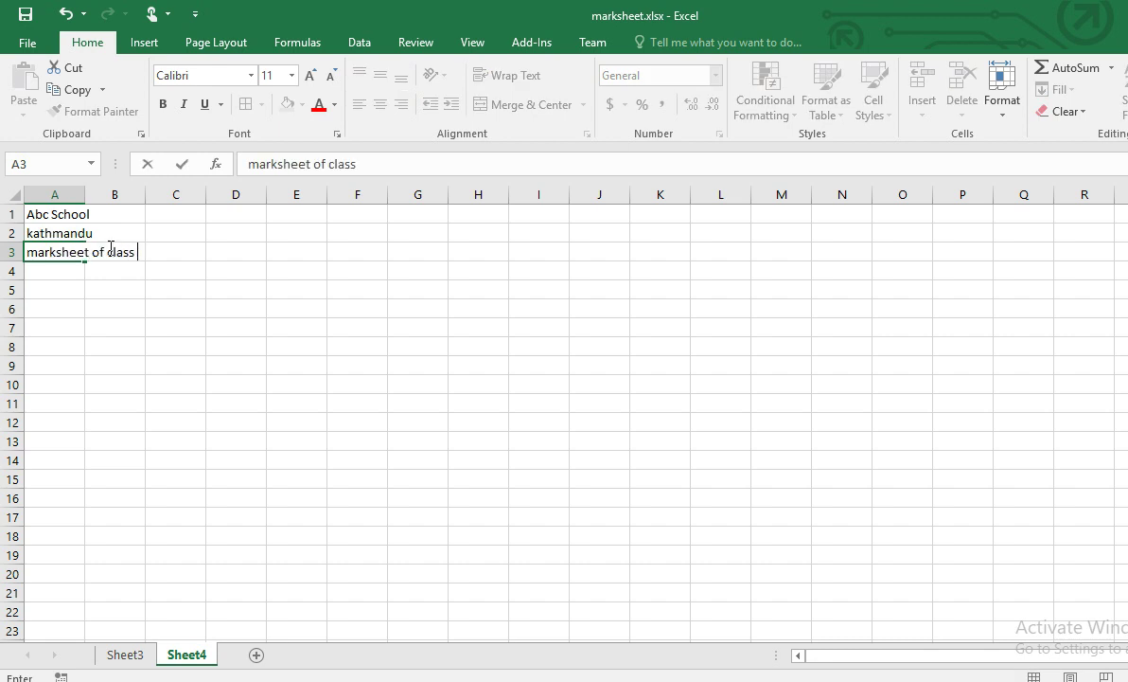
type(" 10 student")
key("Return")
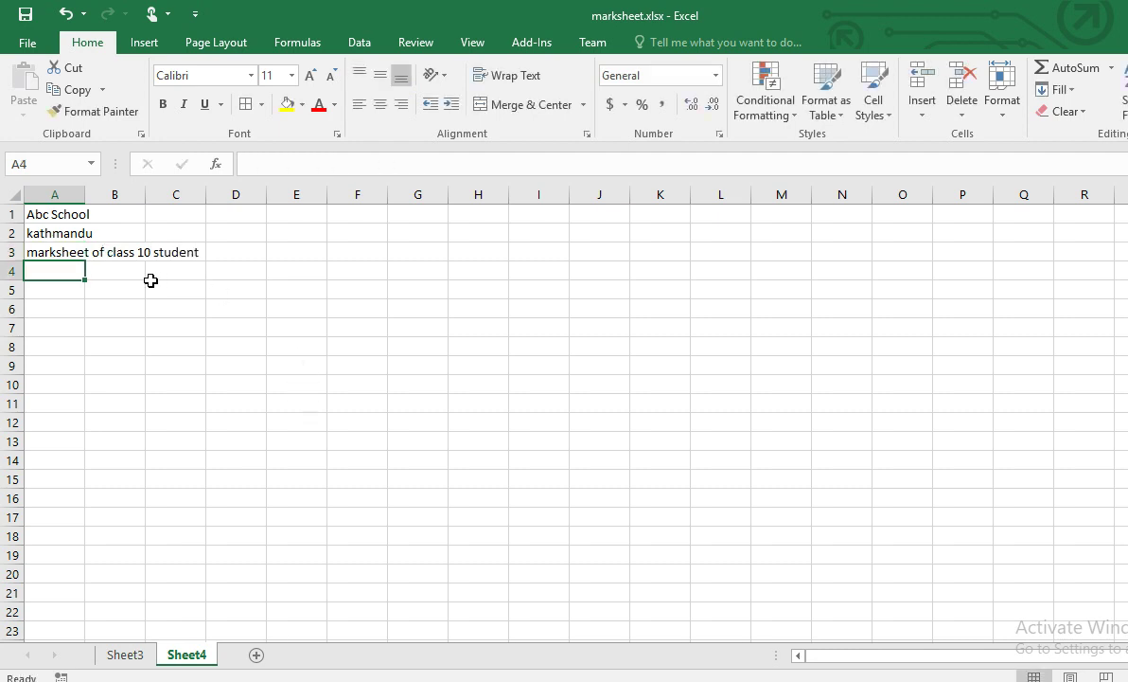
- Copy the pass mark, full mark and marks block A5:G18 from Sheet3 into Sheet4 at A5
left_click(77, 289)
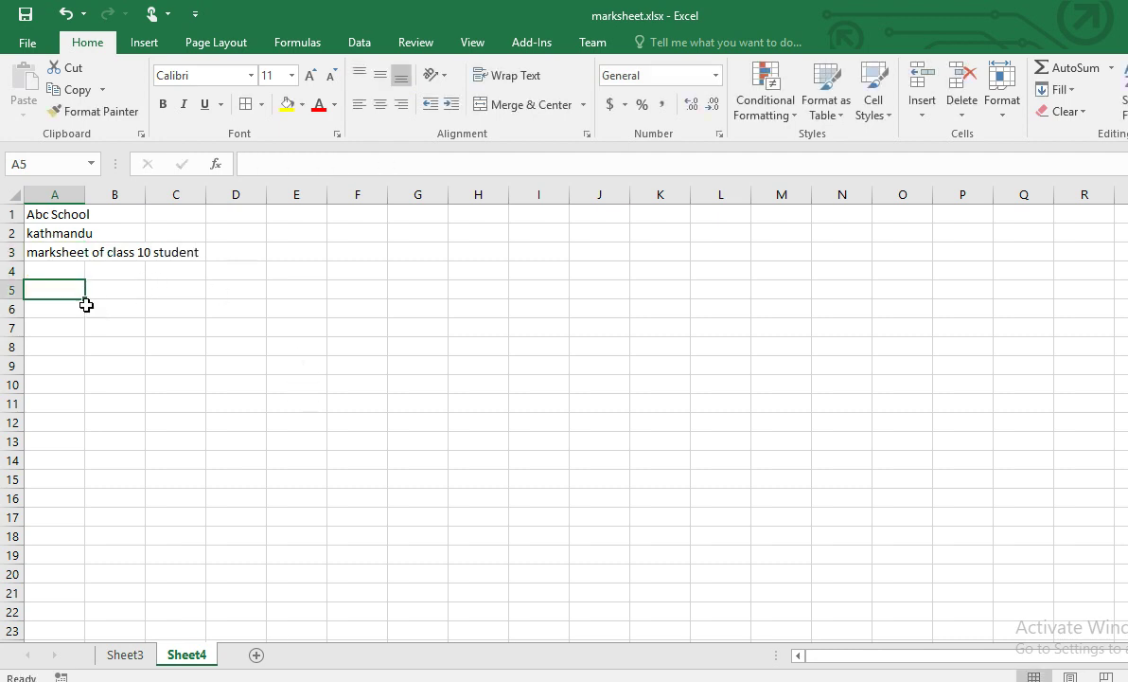
left_click(126, 655)
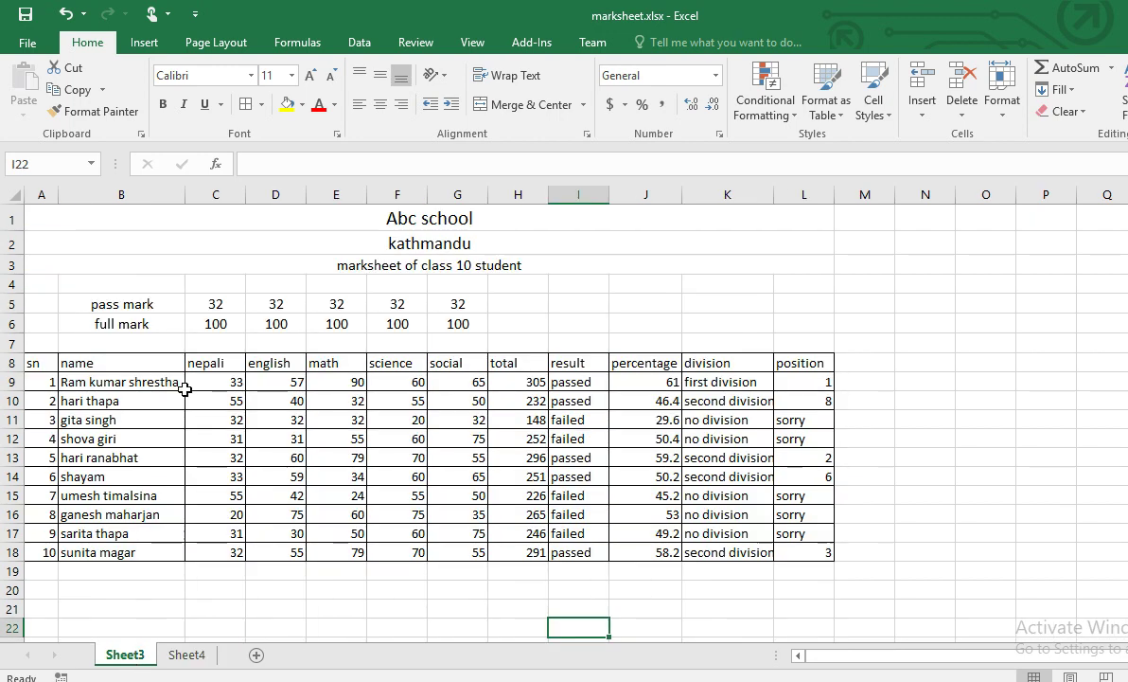
mouse_move(33, 297)
left_mouse_down()
mouse_move(476, 537)
mouse_move(474, 558)
left_mouse_up()
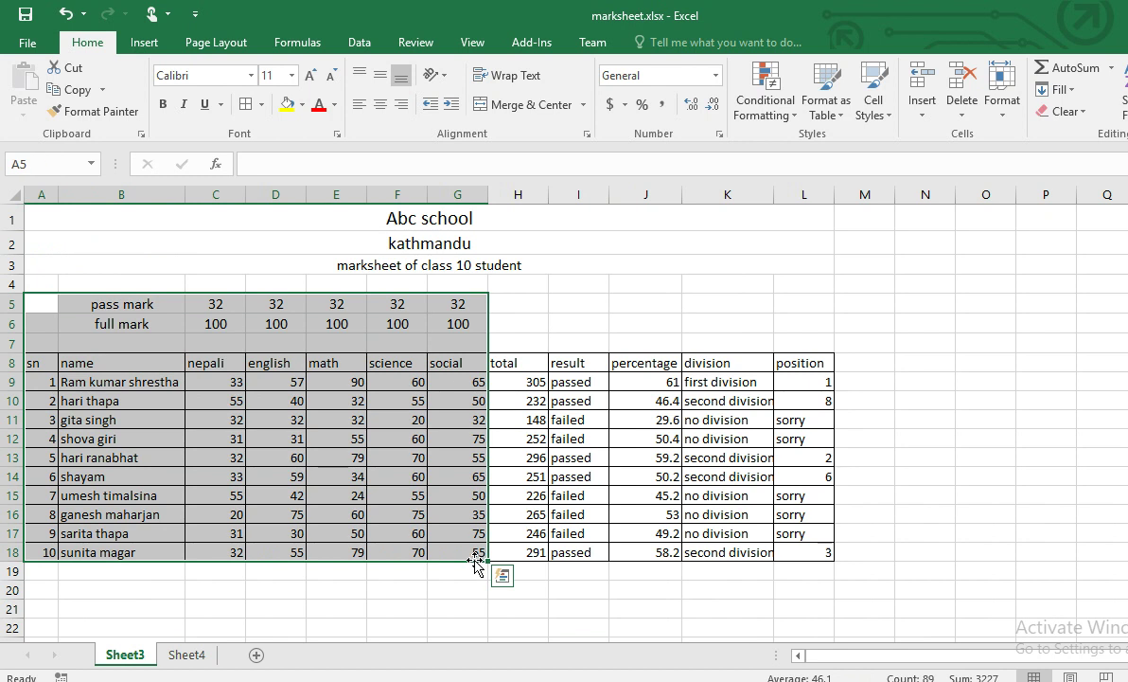
key("ctrl+c")
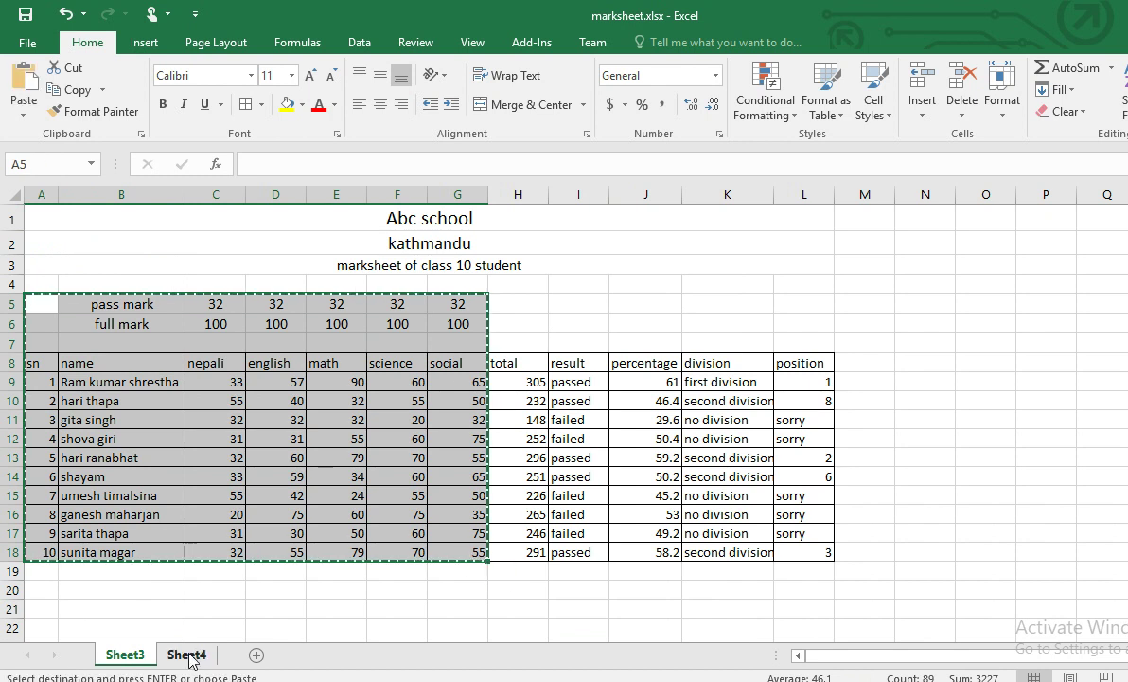
left_click(187, 655)
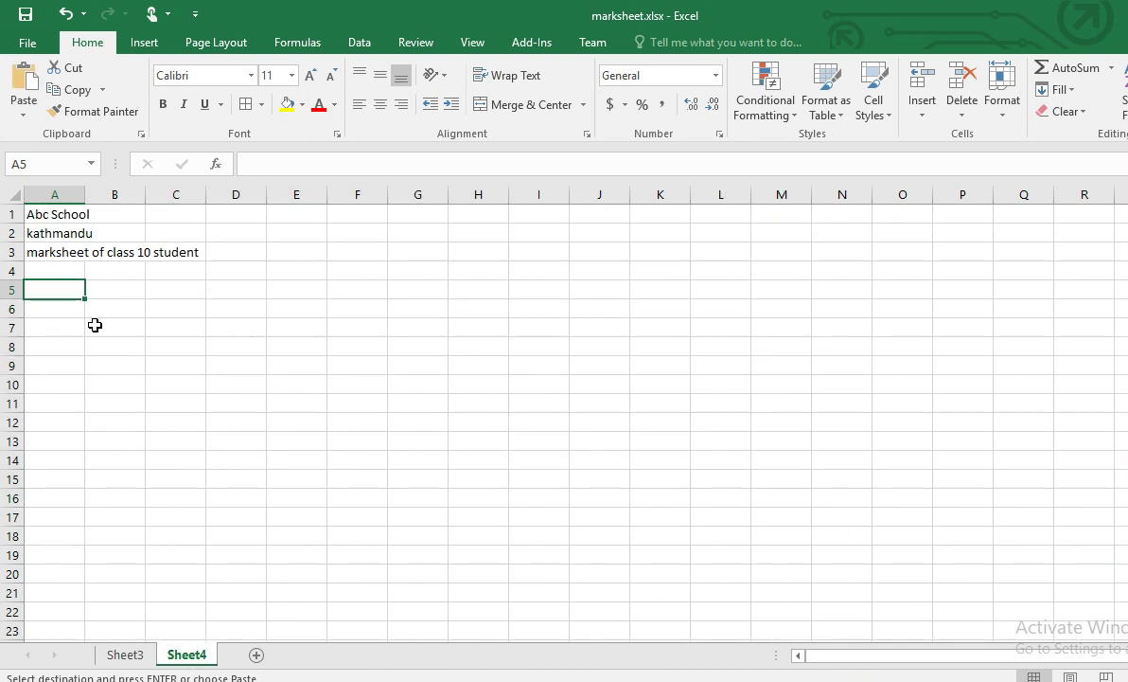
key("ctrl+v")
- Autofit column B to the student names and narrow column A for serial numbers
left_click(144, 368)
double_click(145, 194)
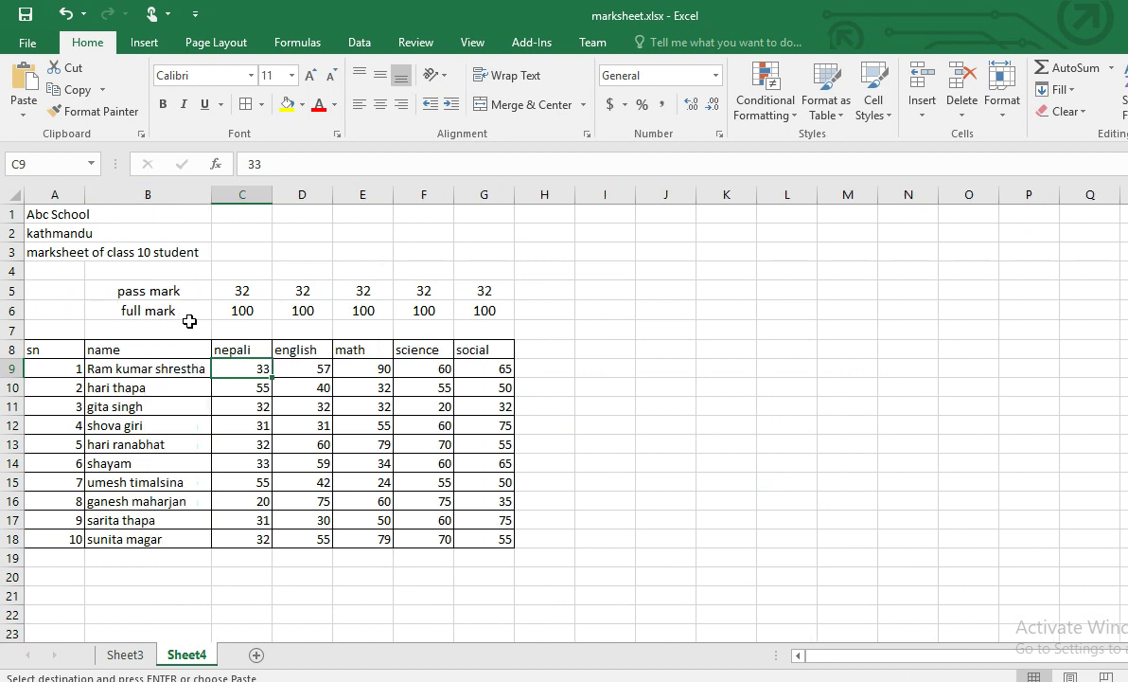
left_click(142, 387)
mouse_move(85, 194)
left_mouse_down()
mouse_move(59, 202)
mouse_move(74, 196)
left_mouse_up()
- Review the existing subject headings along row 8 of the table
left_click(225, 369)
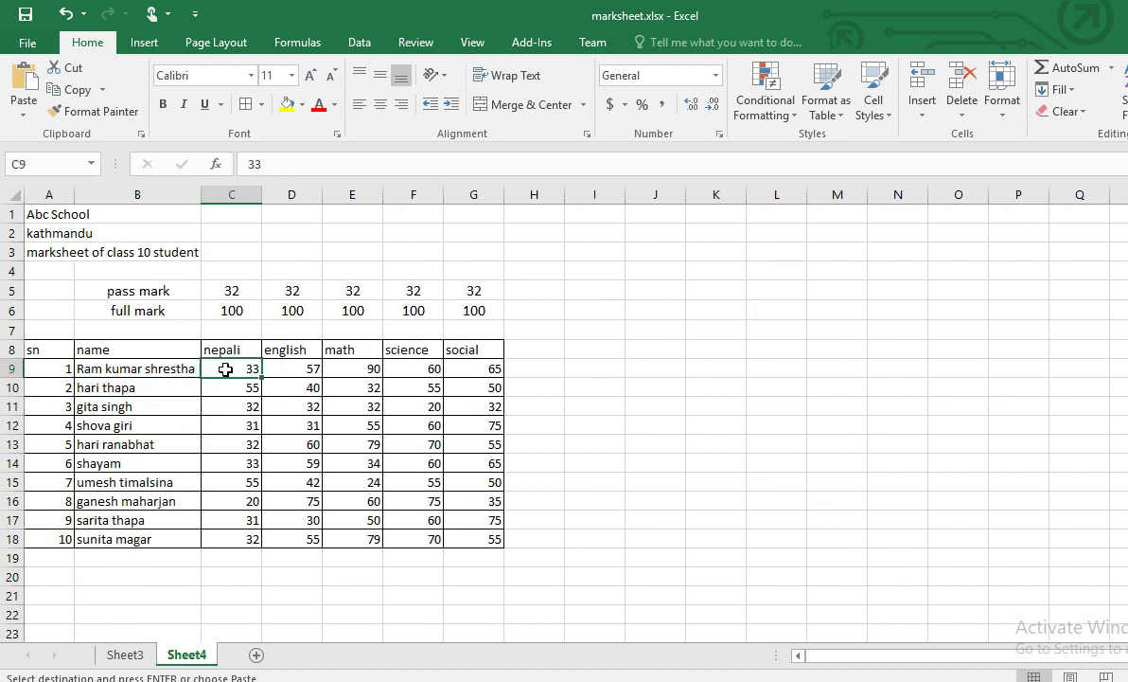
left_click(284, 351)
left_click(251, 351)
left_click(284, 351)
left_click(360, 350)
left_click(430, 350)
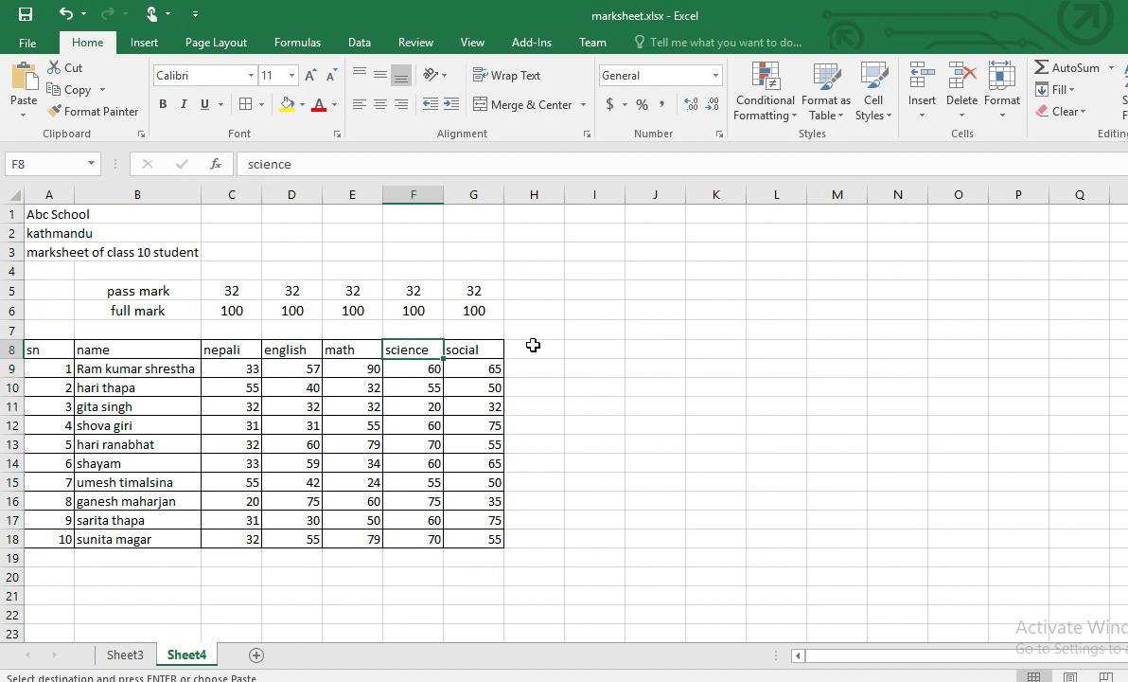
- Add the headings total, result, percentage, division and position across H8:L8
left_click(533, 346)
type("total")
key("Tab")
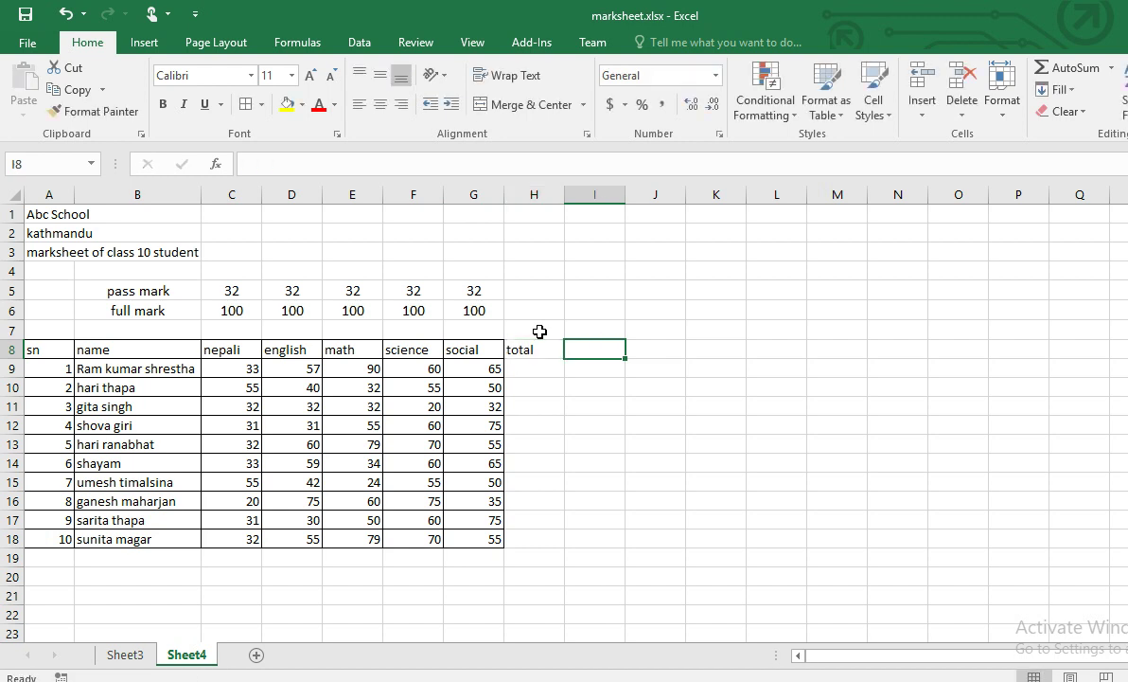
type("result")
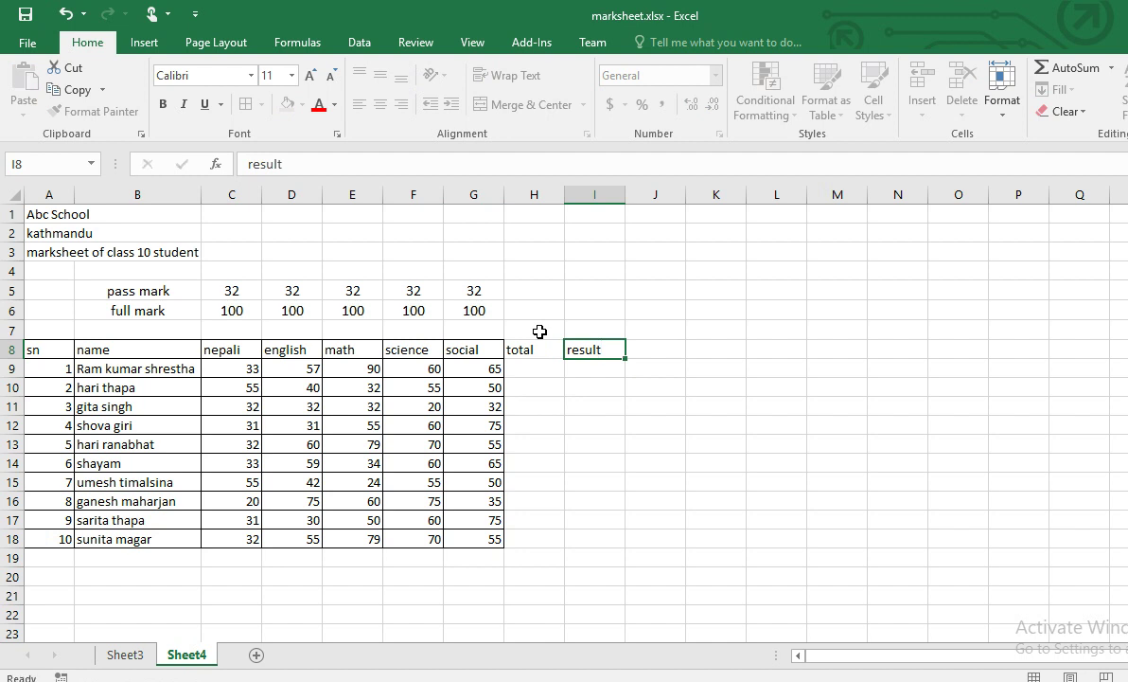
key("Tab")
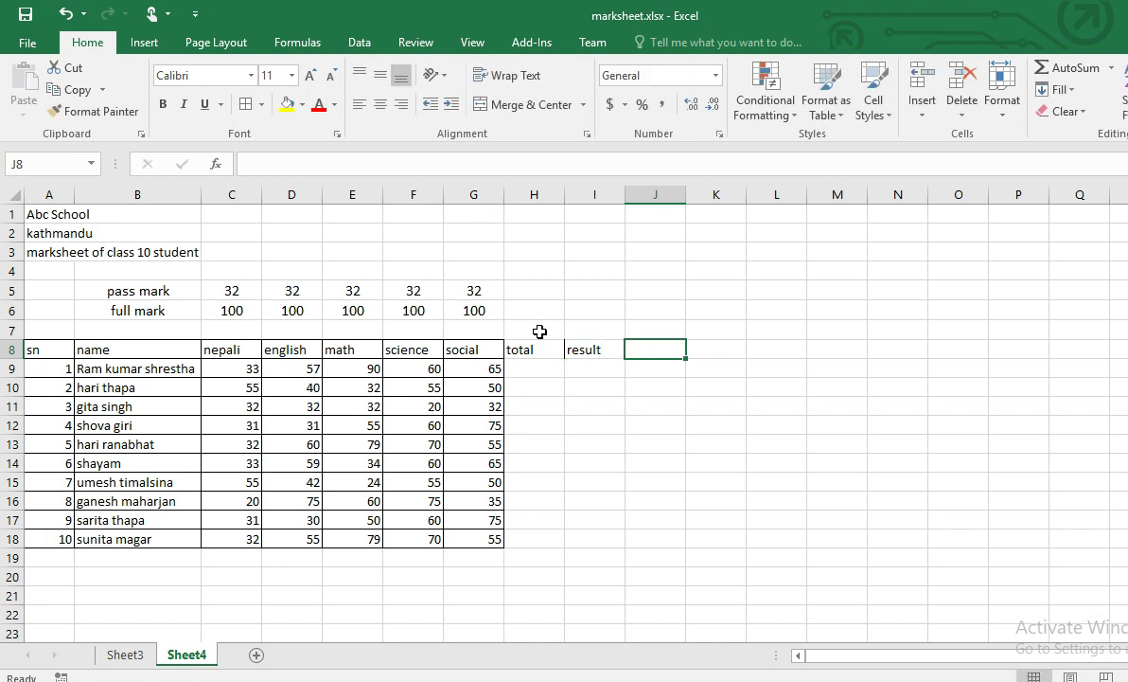
type("percentage")
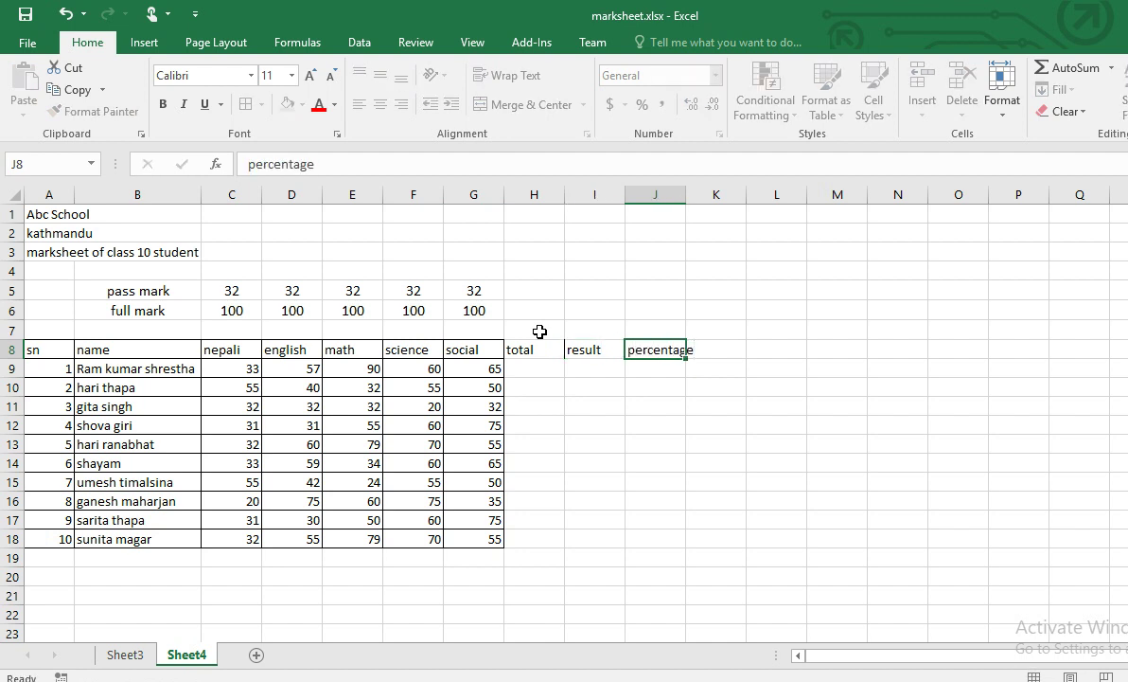
key("Tab")
type("d")
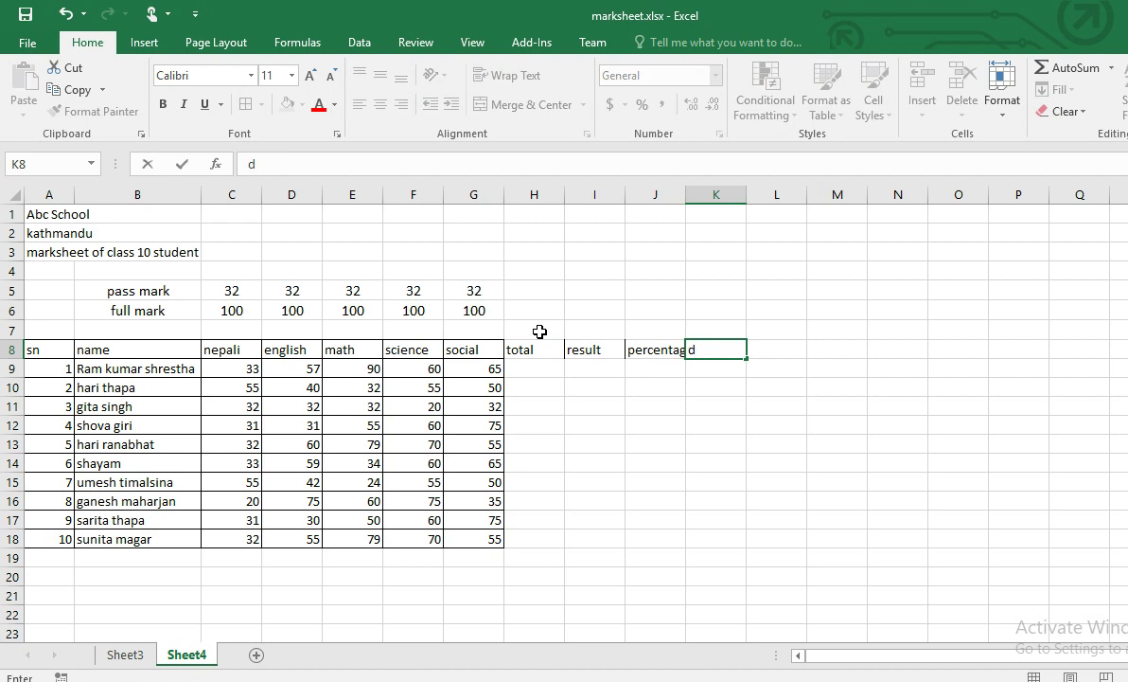
type("ivision")
key("Tab")
type("post")
type("ition")
key("Return")
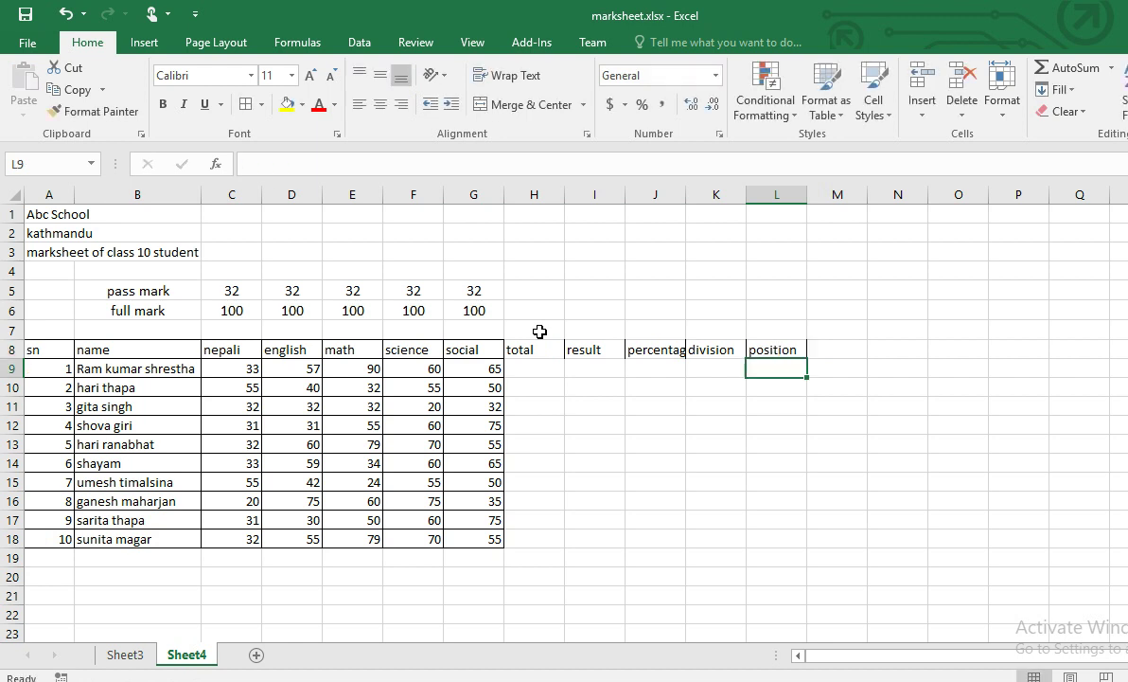
- Merge and centre 'Abc School' across A1:L1 at 16 pt
left_click_drag(57, 214, 762, 216)
left_click(518, 106)
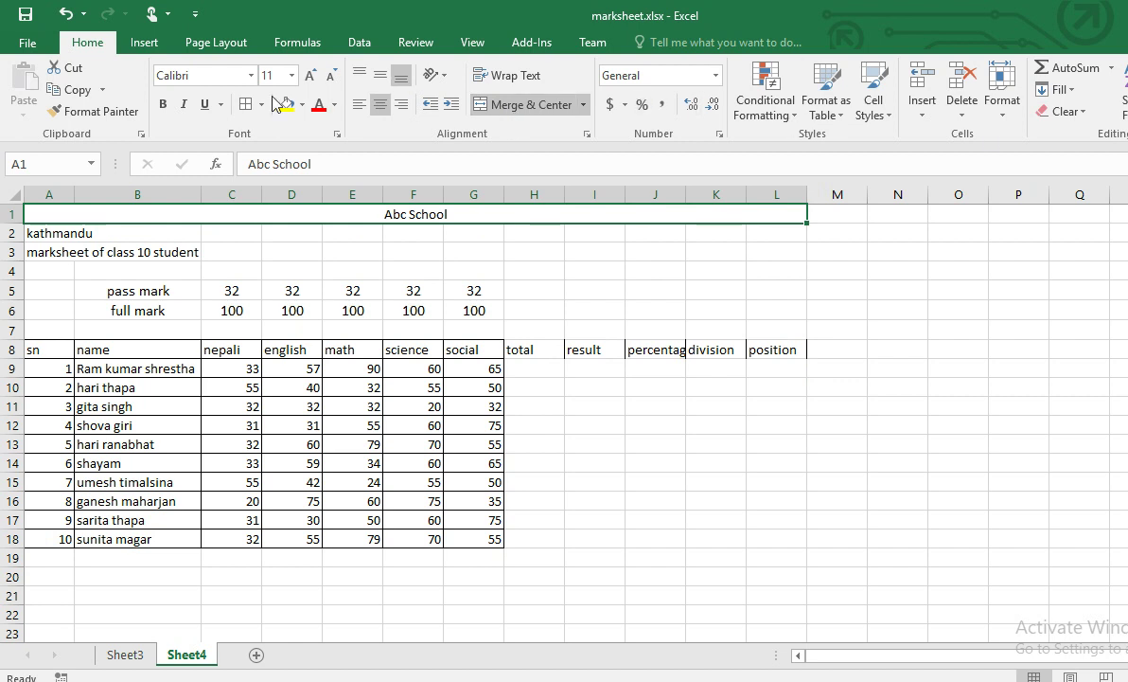
left_click(292, 74)
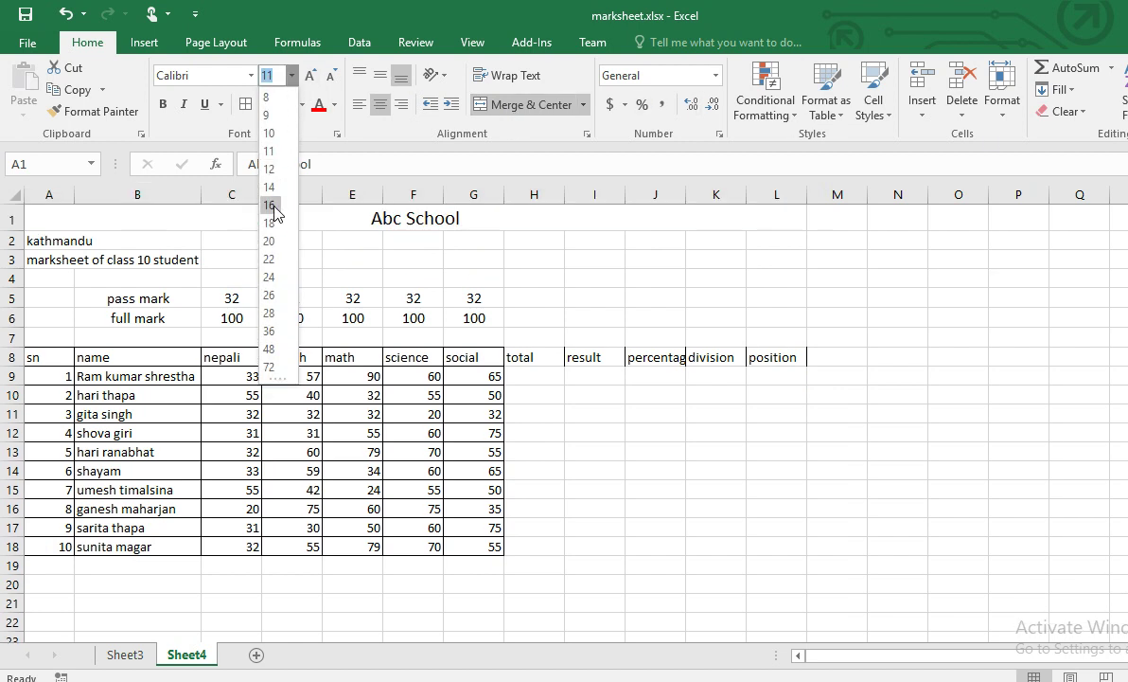
left_click(269, 205)
- Make 'kathmandu' 14 pt and merge and centre it across A2:L2
left_click(79, 243)
left_click_drag(79, 243, 796, 252)
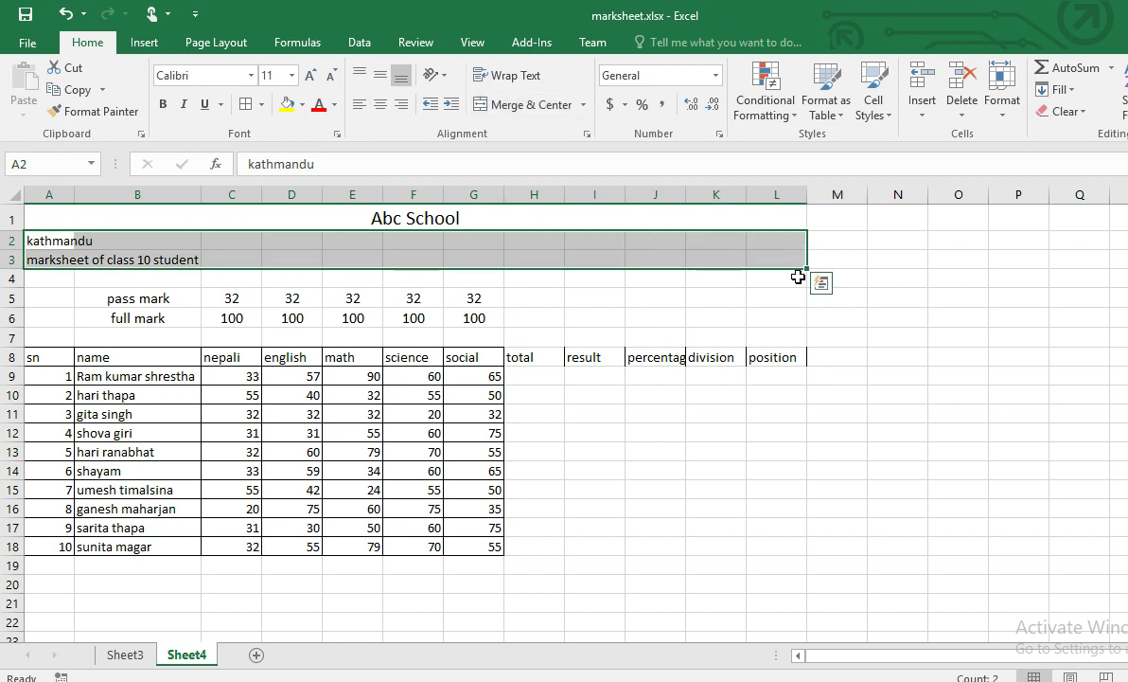
key("shift+Up")
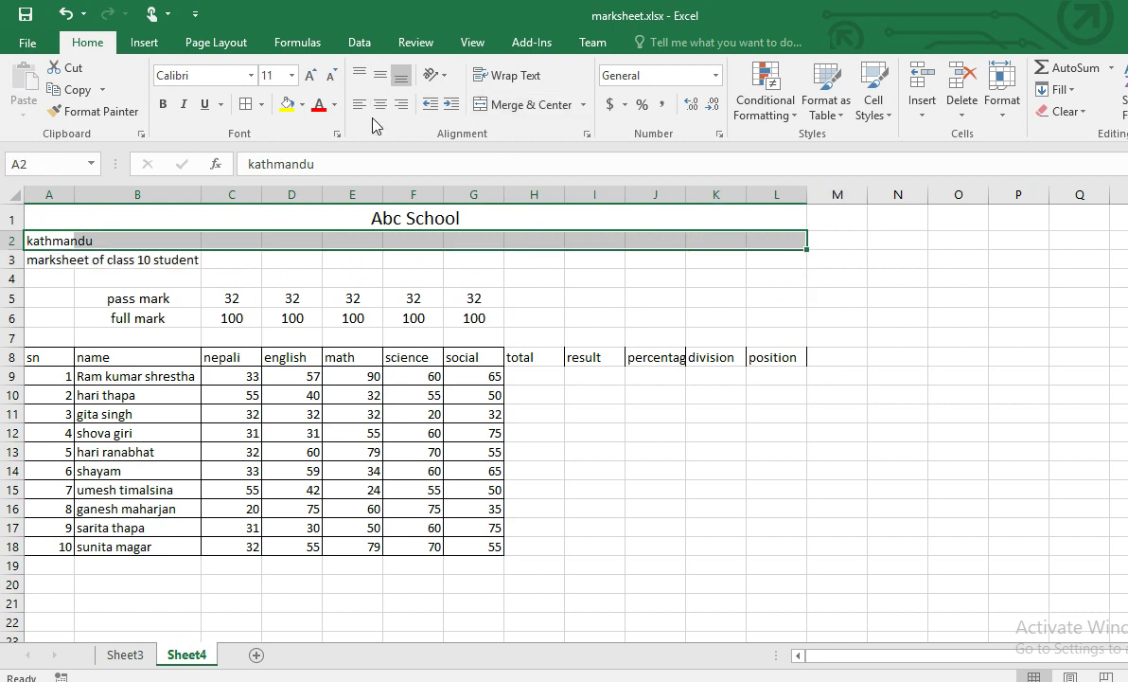
left_click(268, 76)
type("14")
key("Return")
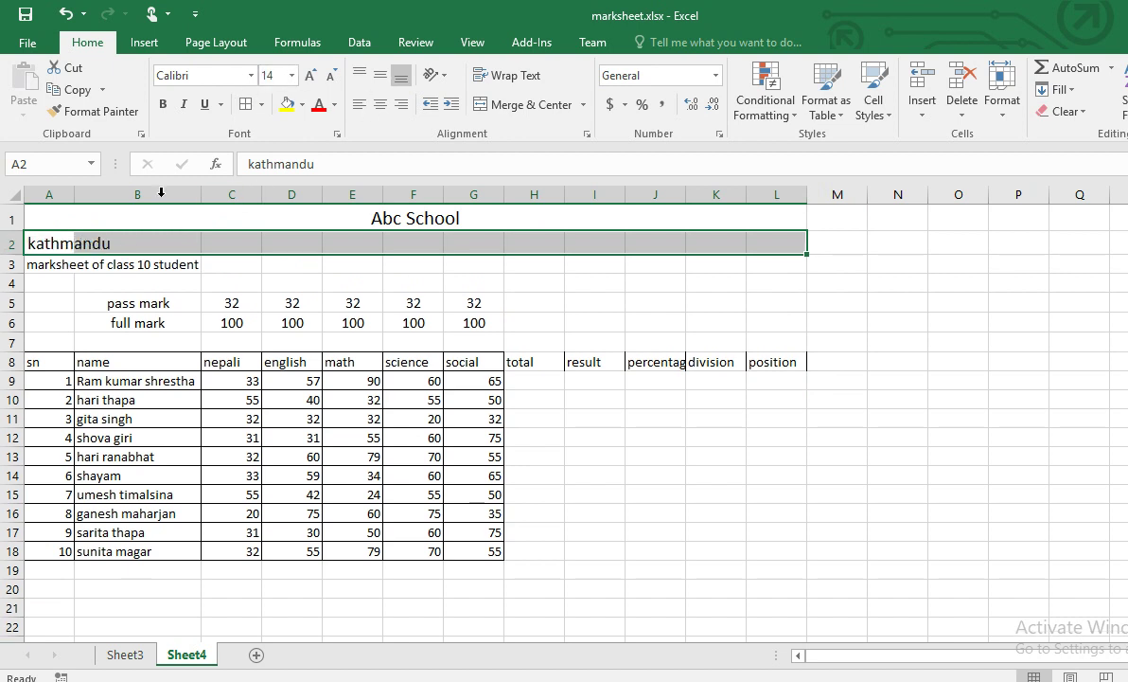
left_click(502, 106)
- Merge and centre the class line across A3:L3 at 12 pt
left_click_drag(57, 263, 790, 261)
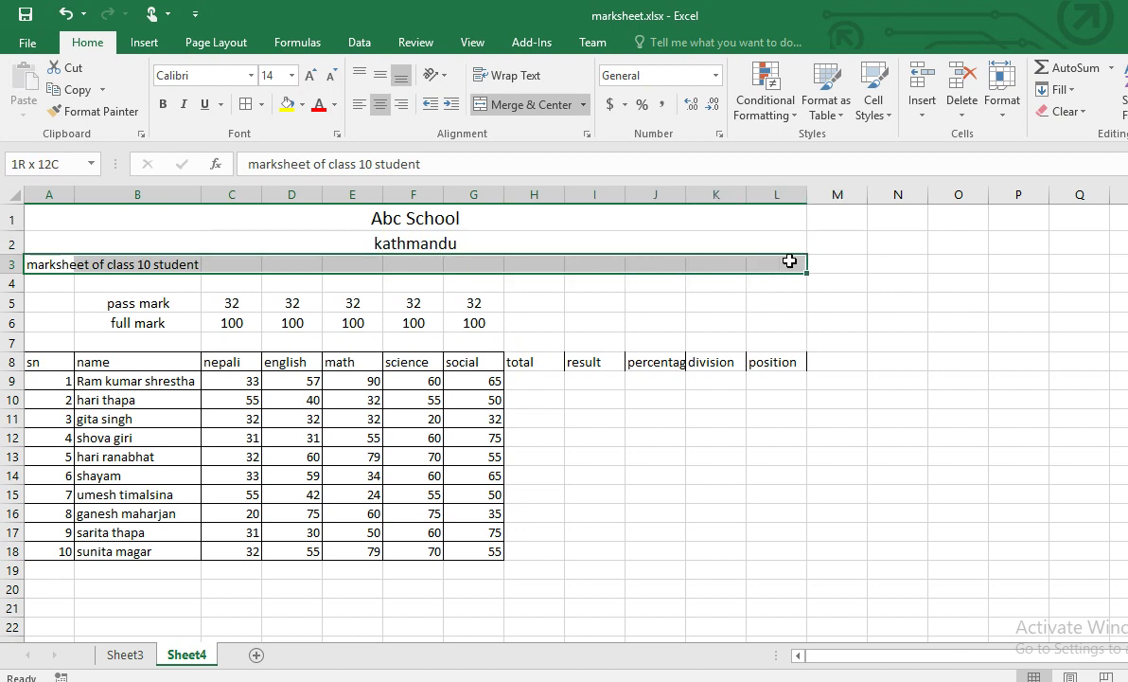
left_click(515, 105)
left_click(276, 78)
type("12")
key("Return")
- Apply No Border to the marks table in rows 8–18 so only gridlines remain
left_click(182, 419)
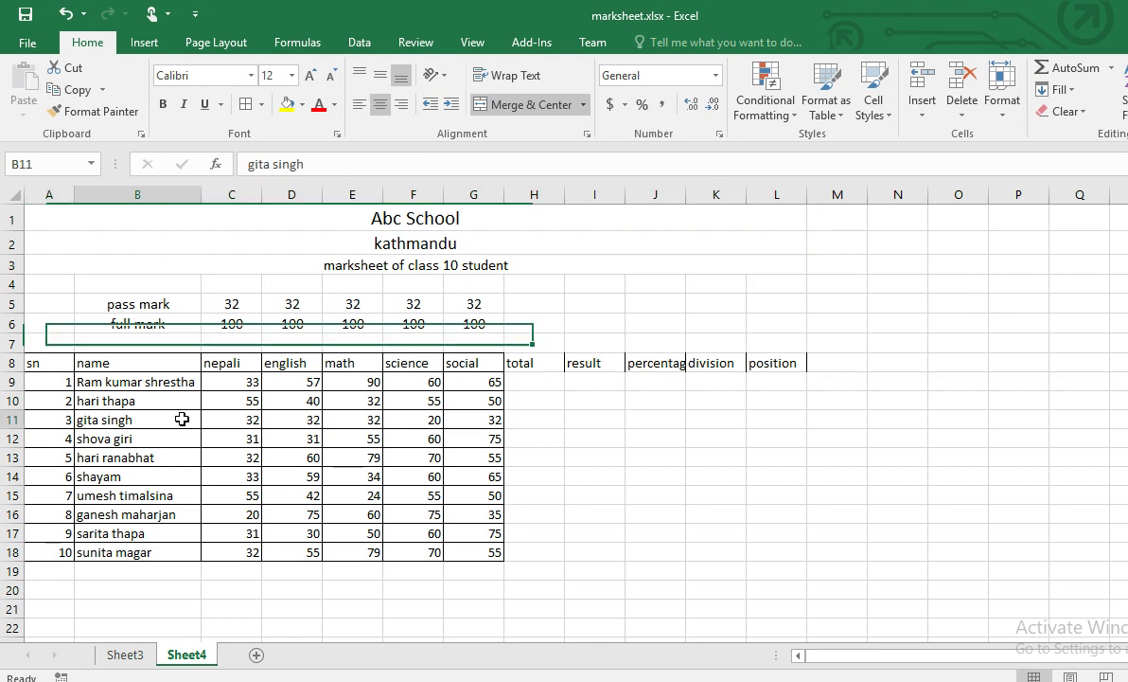
left_click_drag(43, 381, 413, 552)
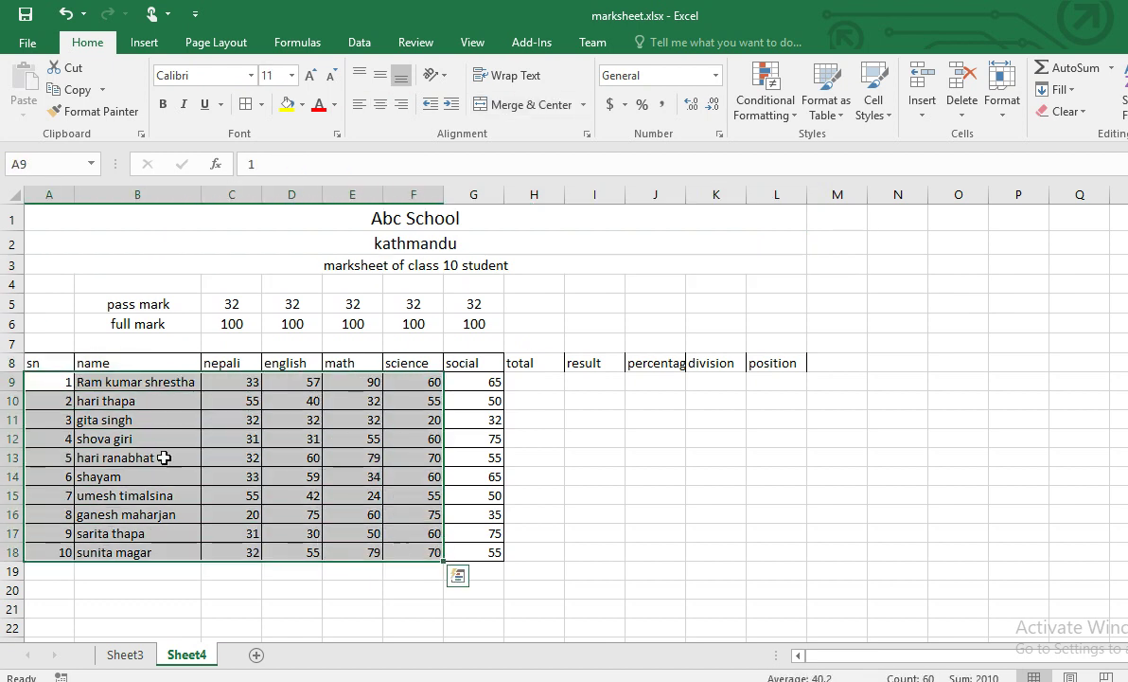
left_click(138, 438)
left_click_drag(12, 363, 11, 551)
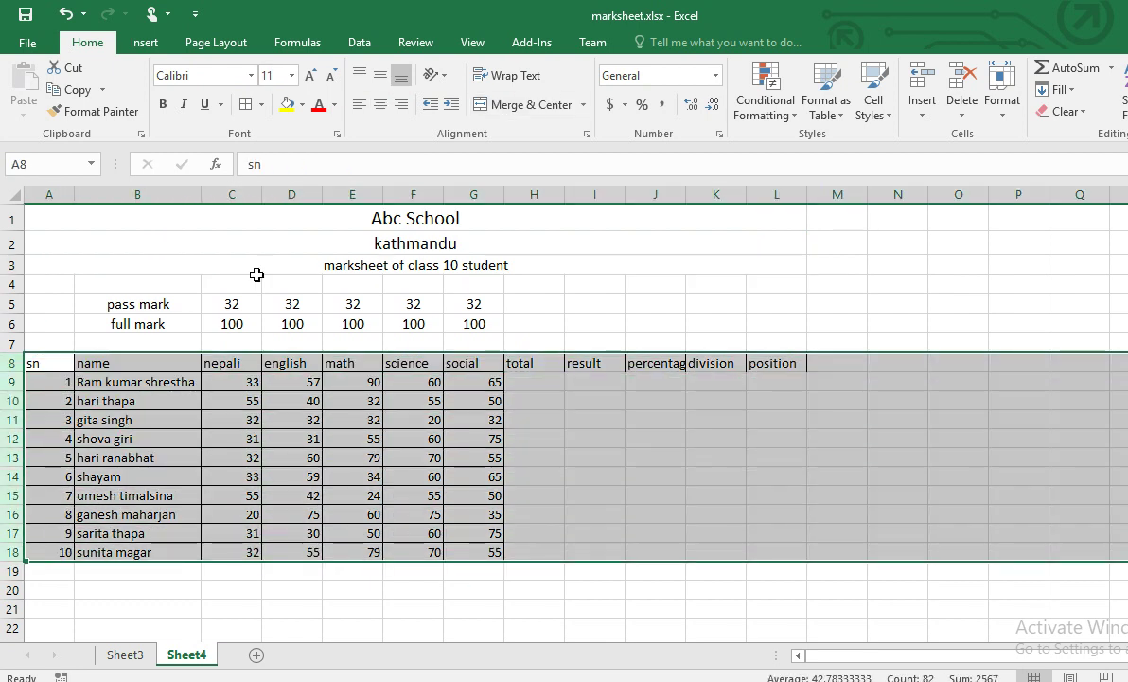
left_click(245, 104)
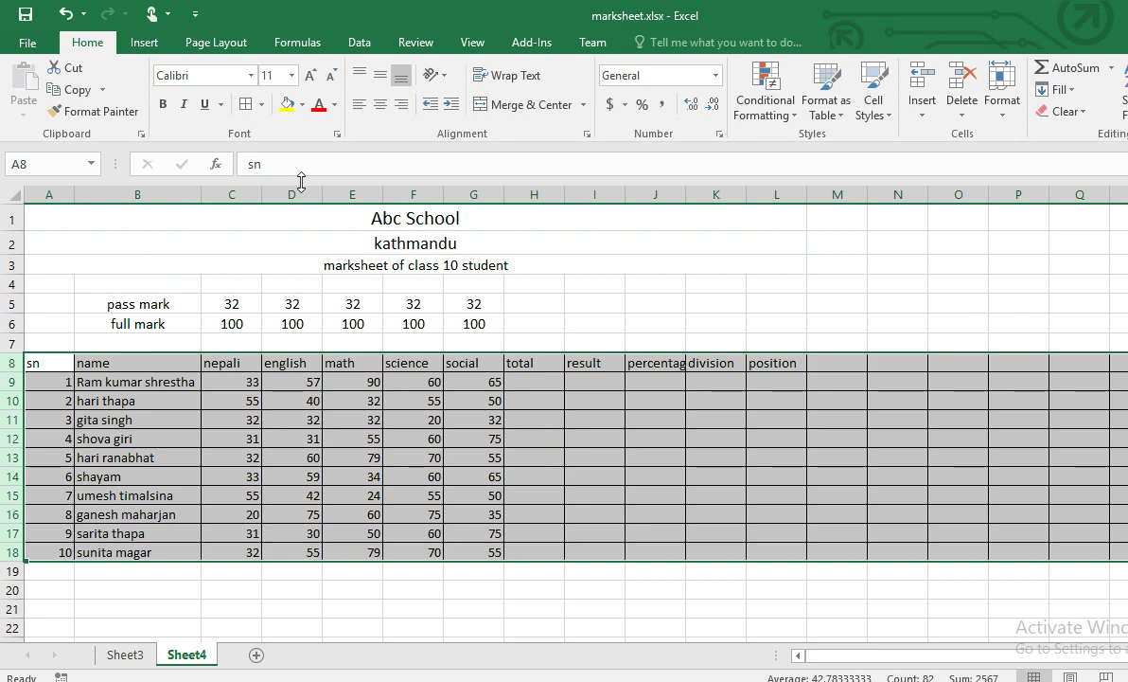
left_click(260, 104)
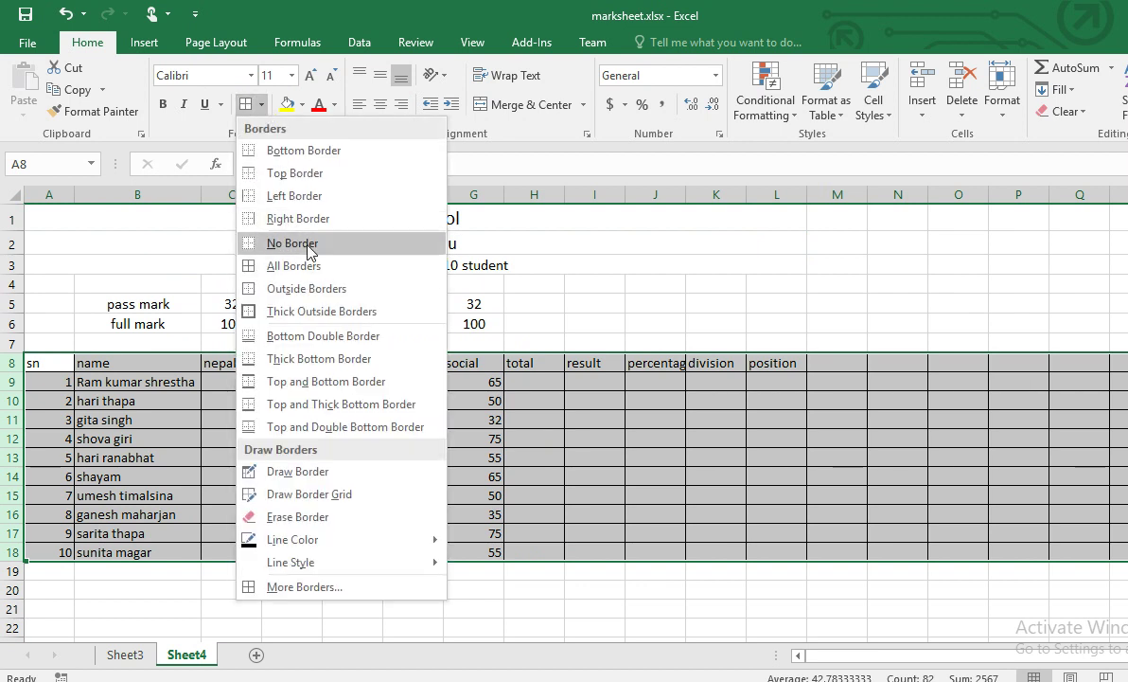
left_click(308, 248)
left_click(413, 400)
left_click(353, 476)
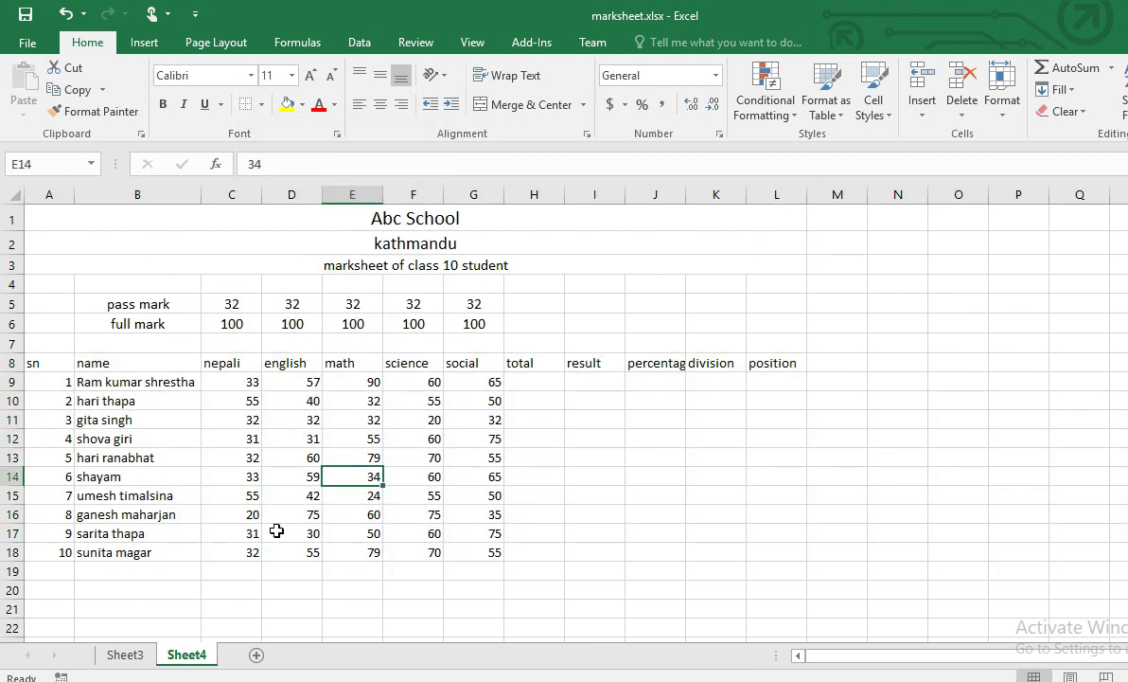
left_click(536, 385)
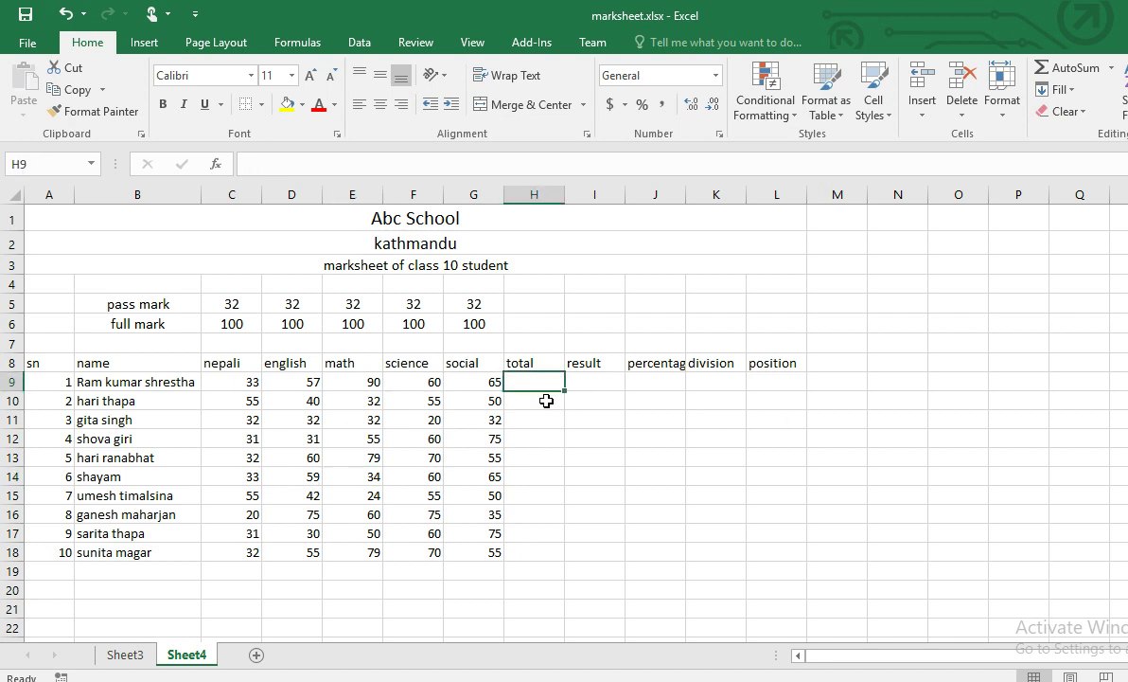
- Enter =SUM(C9:G9) in H9 for the first student's total of 305
left_click(1058, 74)
key("Return")
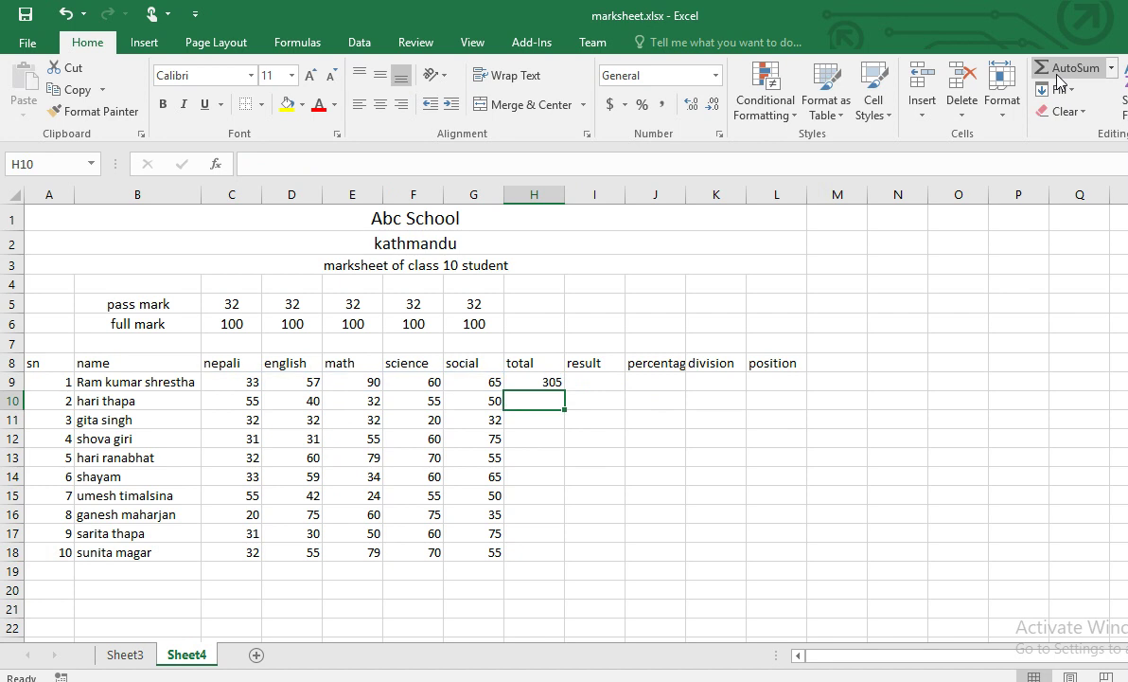
key("Up")
type("=sum")
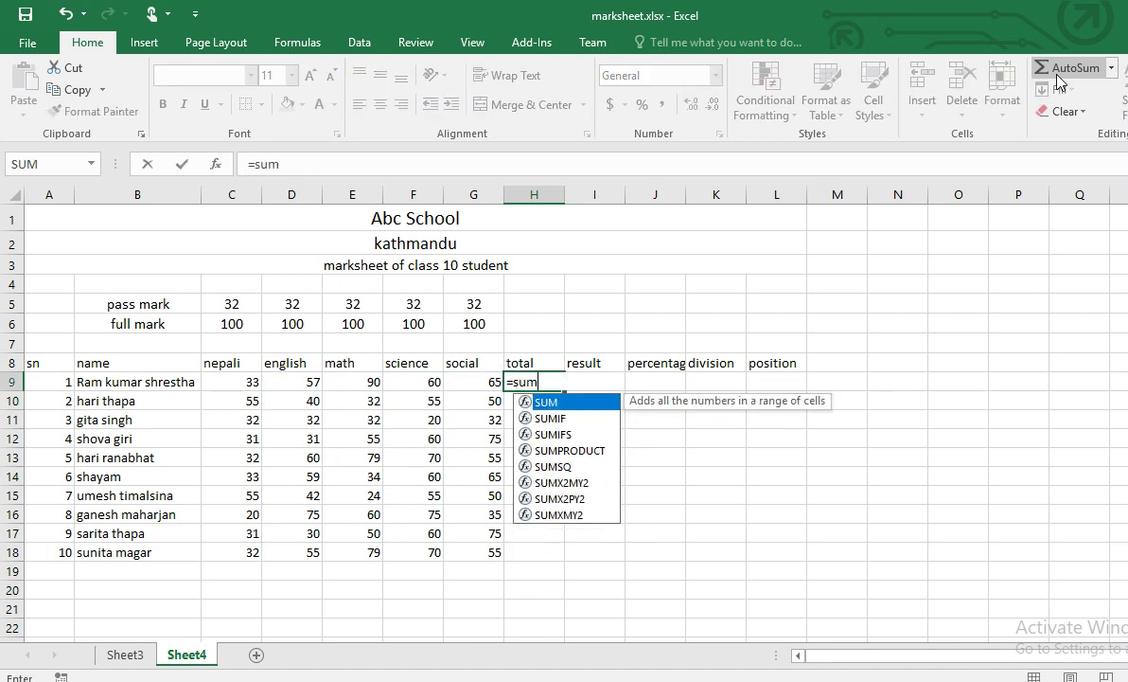
type("(")
key("Left")
key("Left")
key("Left")
key("Left")
key("Left")
key("Left")
key("Right")
key("shift+Right")
key("shift+Right")
key("shift+Right")
key("shift+Right")
key("shift+Right")
key("shift+Left")
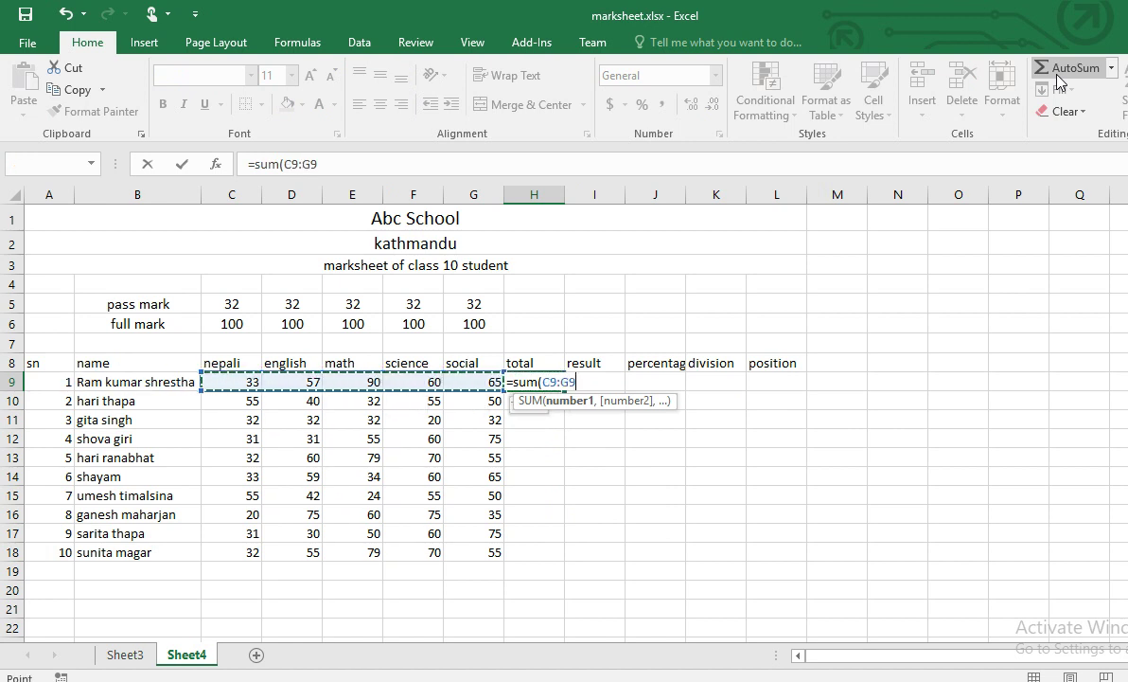
key("Return")
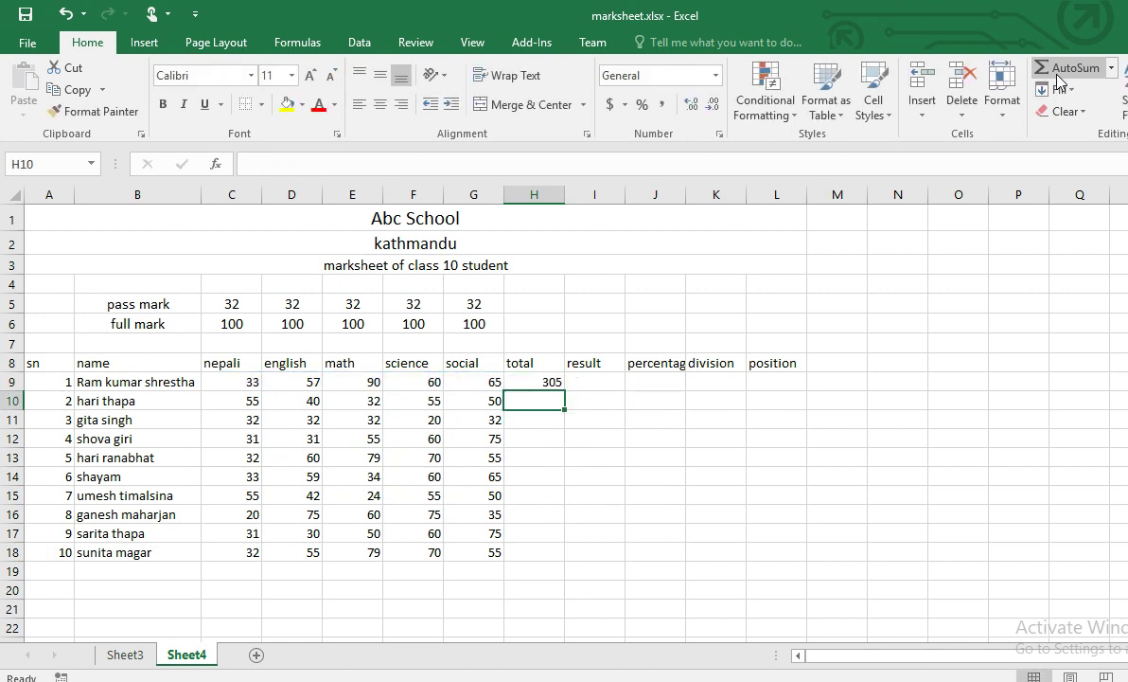
- Fill the total formula down to H18, then undo the fill
left_click(549, 382)
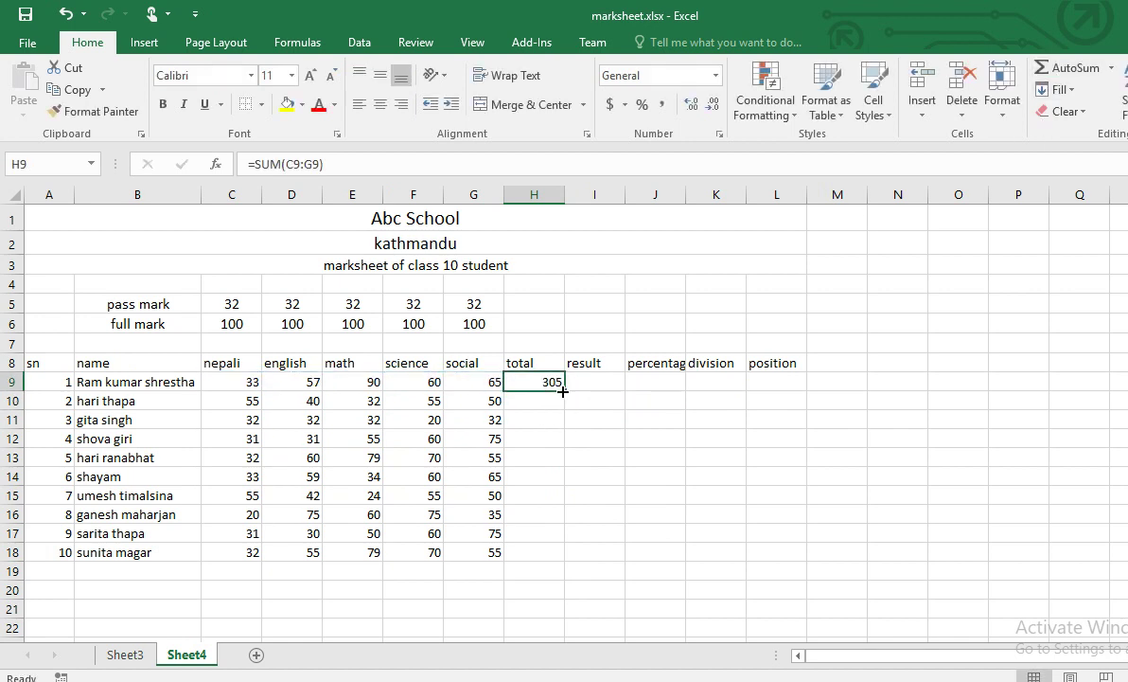
left_click_drag(564, 391, 558, 562)
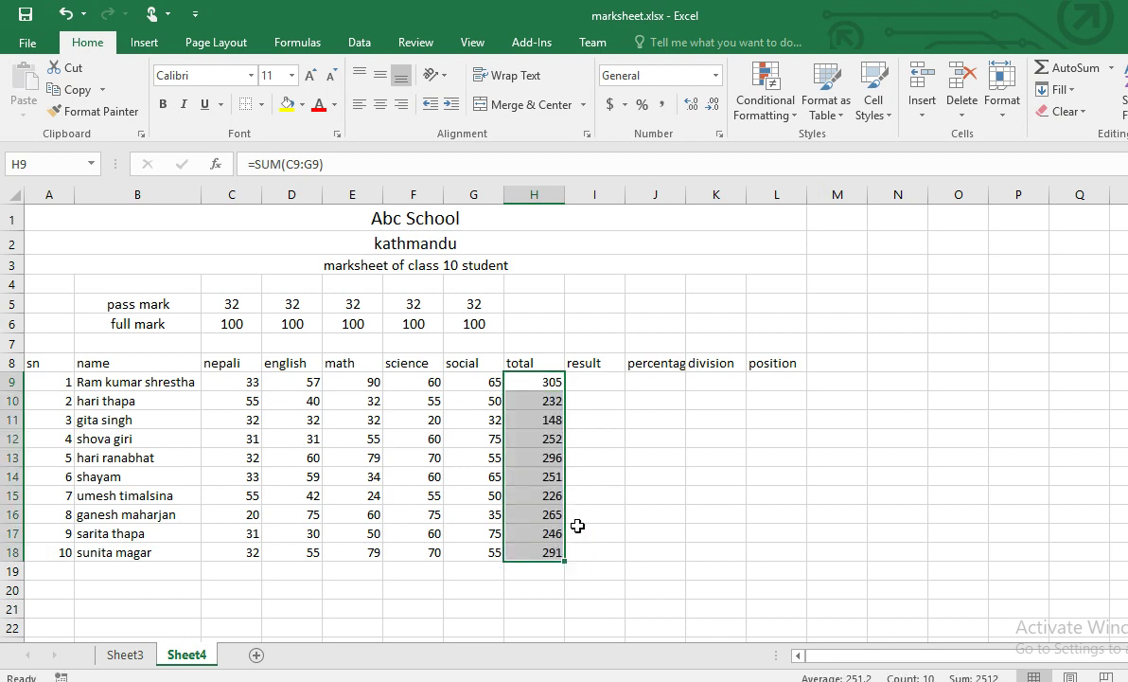
key("ctrl+z")
left_click(598, 383)
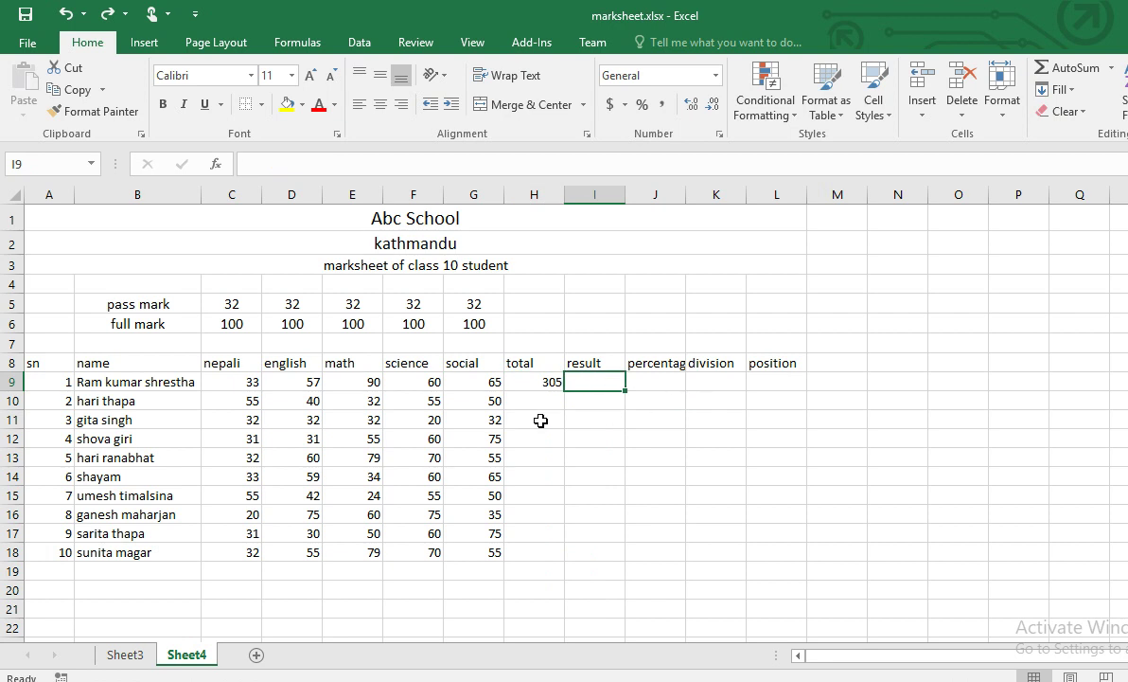
- Inspect the first student's five subject marks in C9:G9
left_click(241, 383)
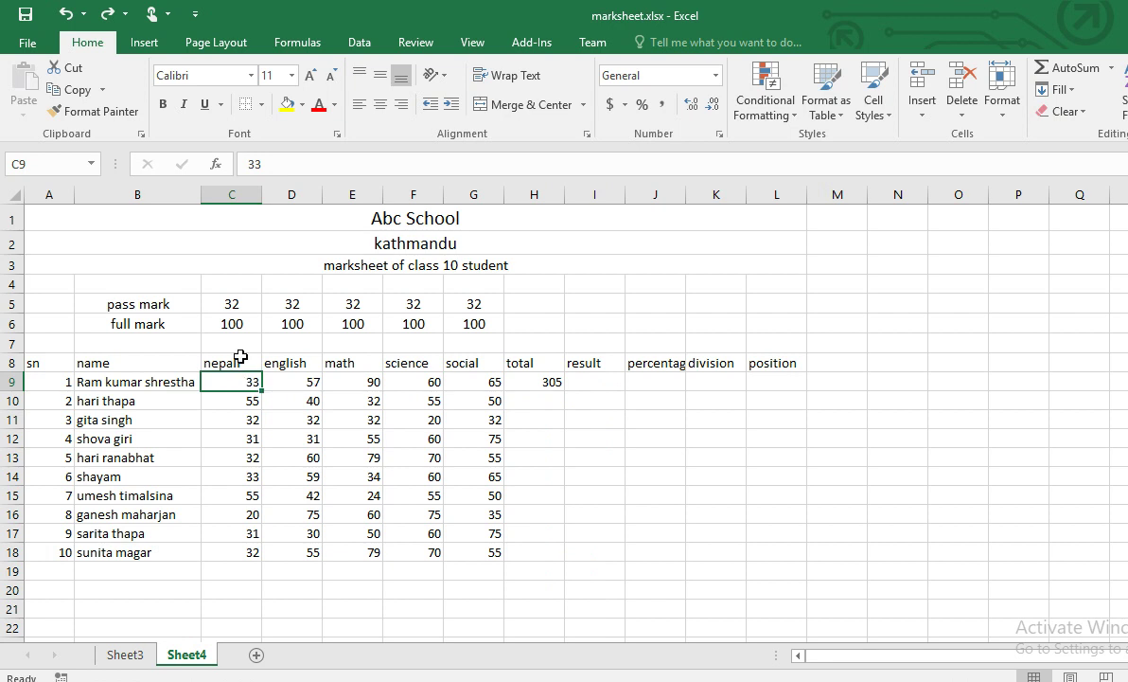
left_click(282, 380)
left_click(368, 385)
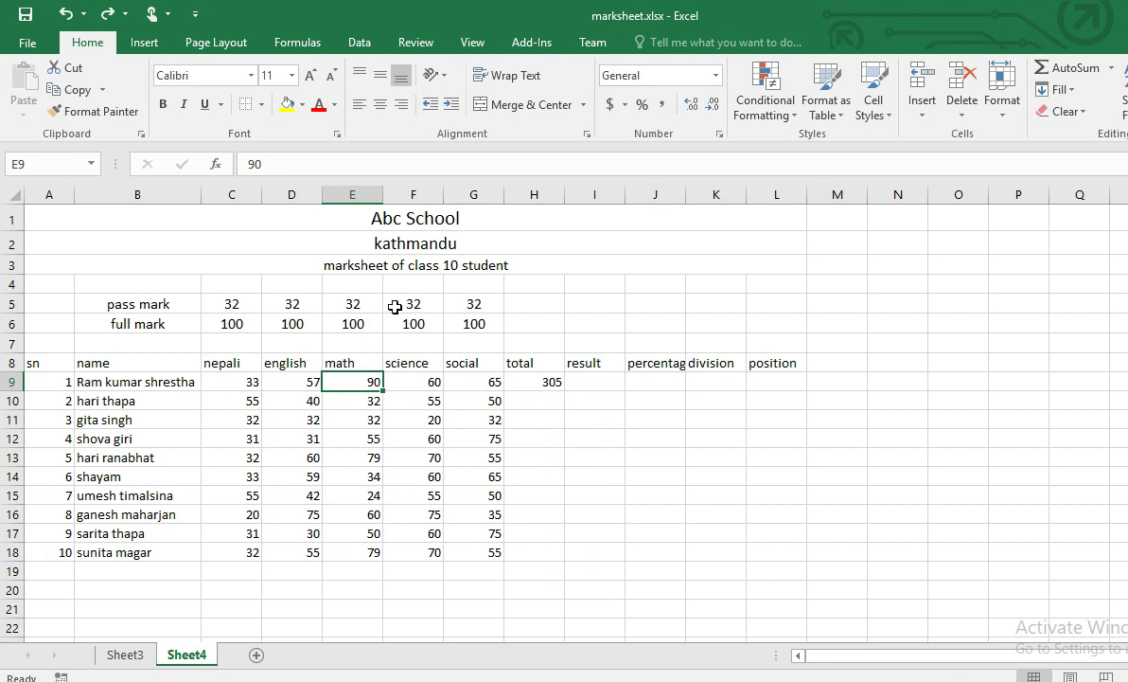
left_click(418, 384)
left_click(486, 381)
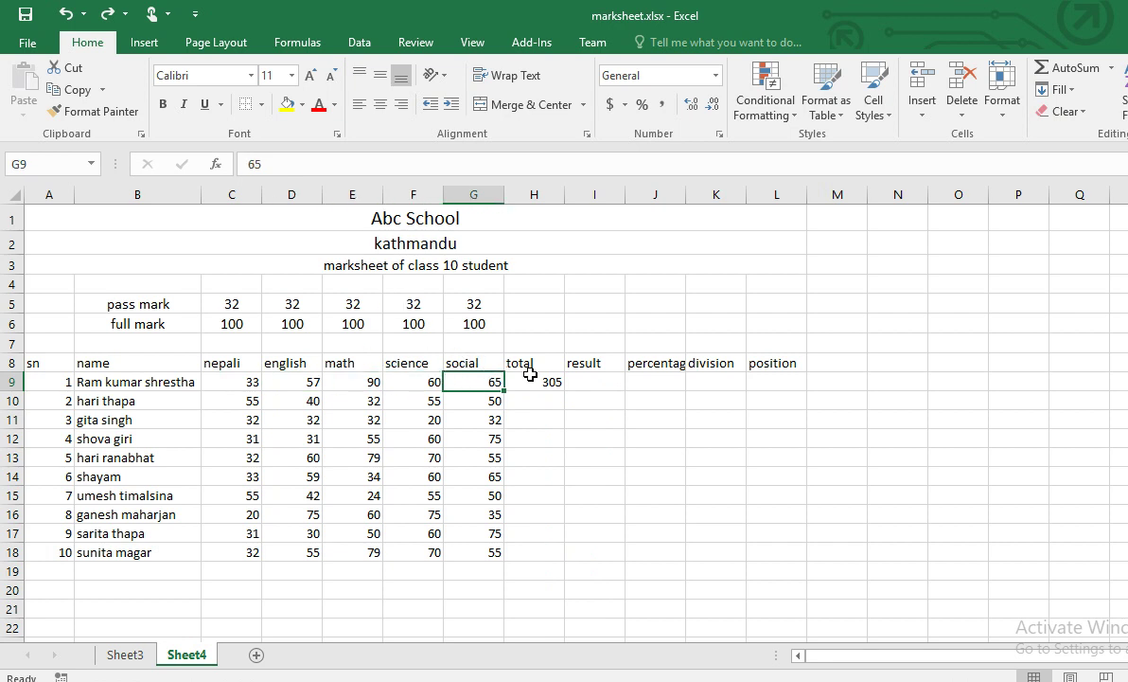
left_click(600, 379)
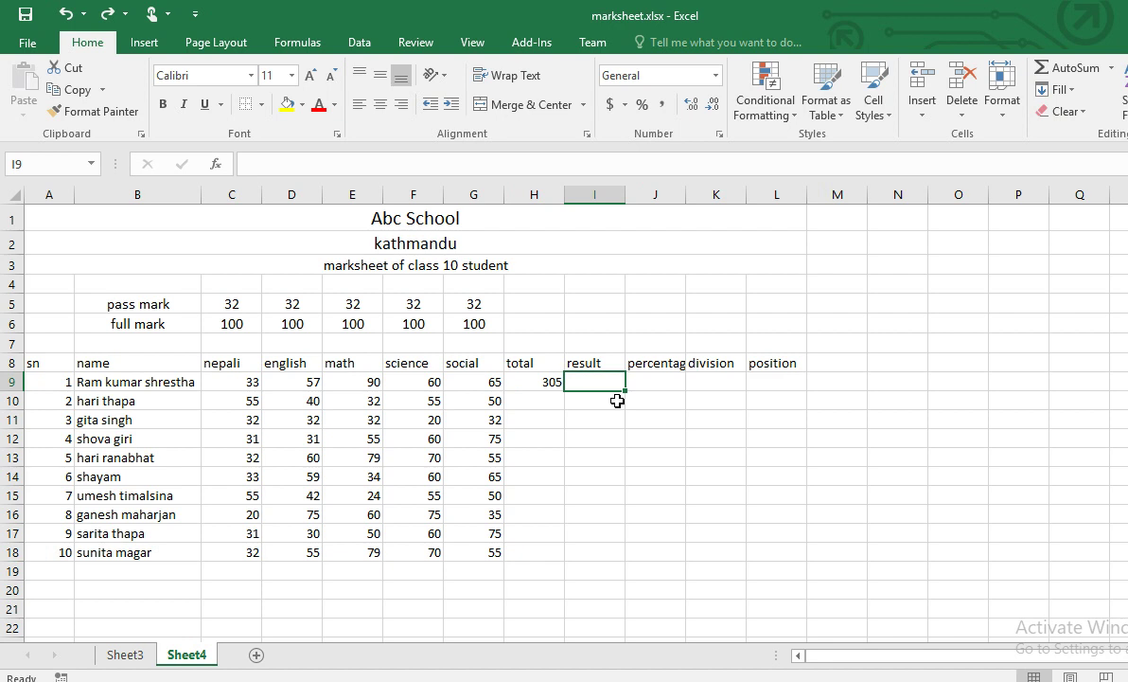
- Enter =IF(AND(C9>=32,…,G9>=32),"passed","failed") in I9
type("=")
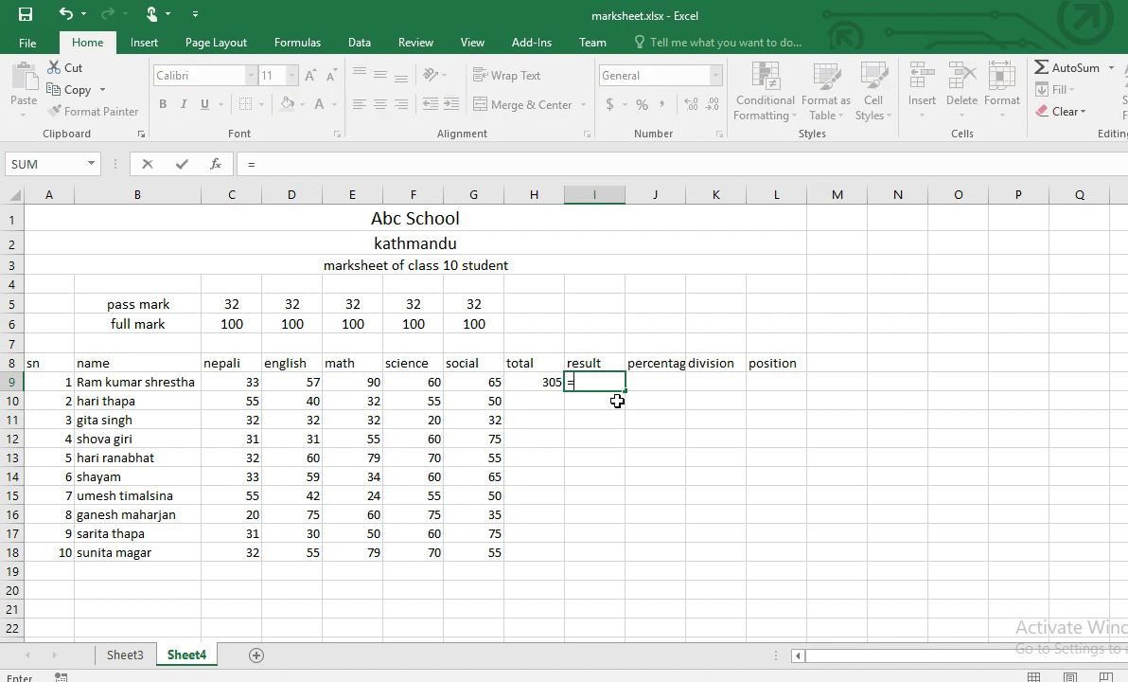
type("if(and(")
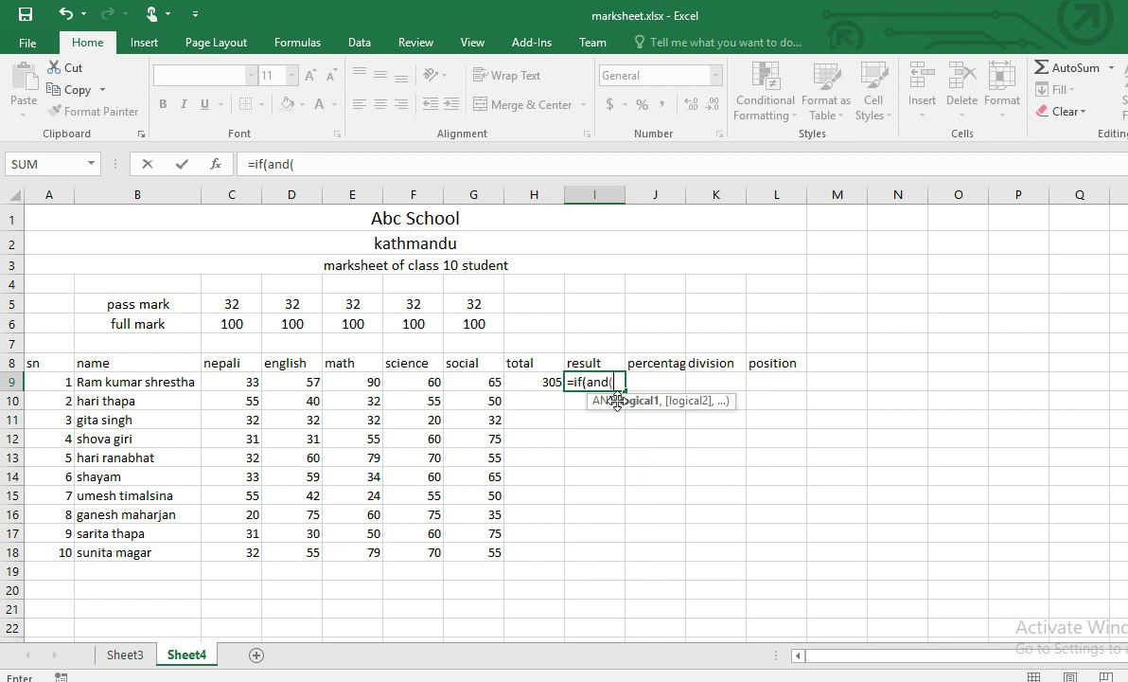
left_click(250, 382)
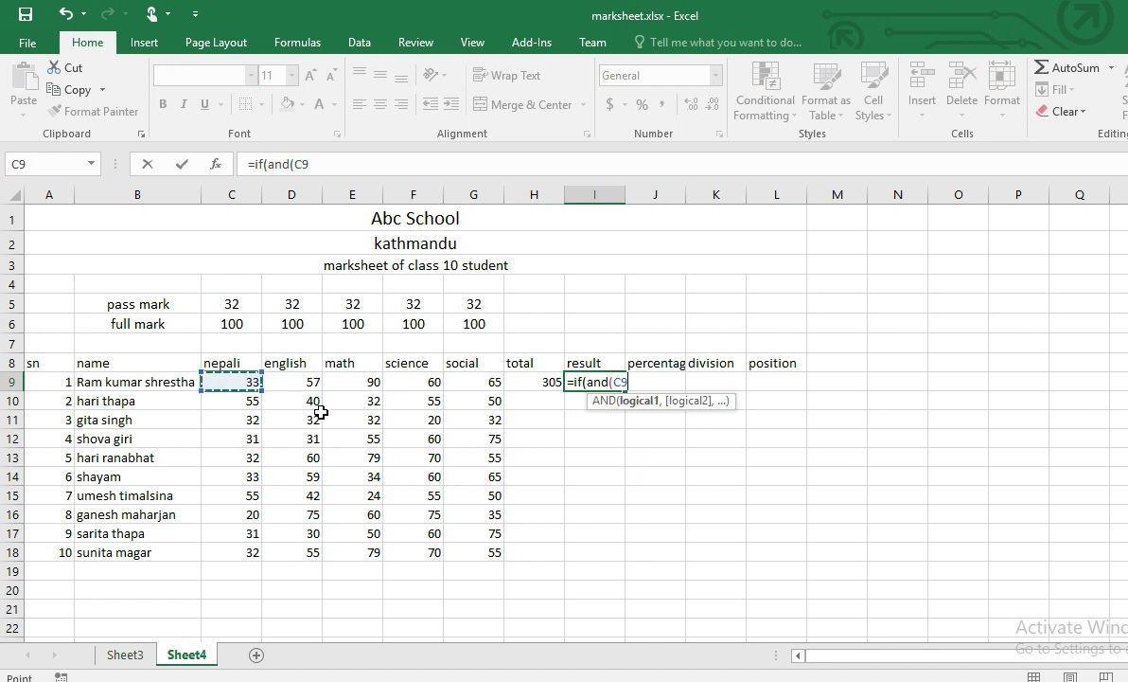
type(">=32,")
left_click(299, 381)
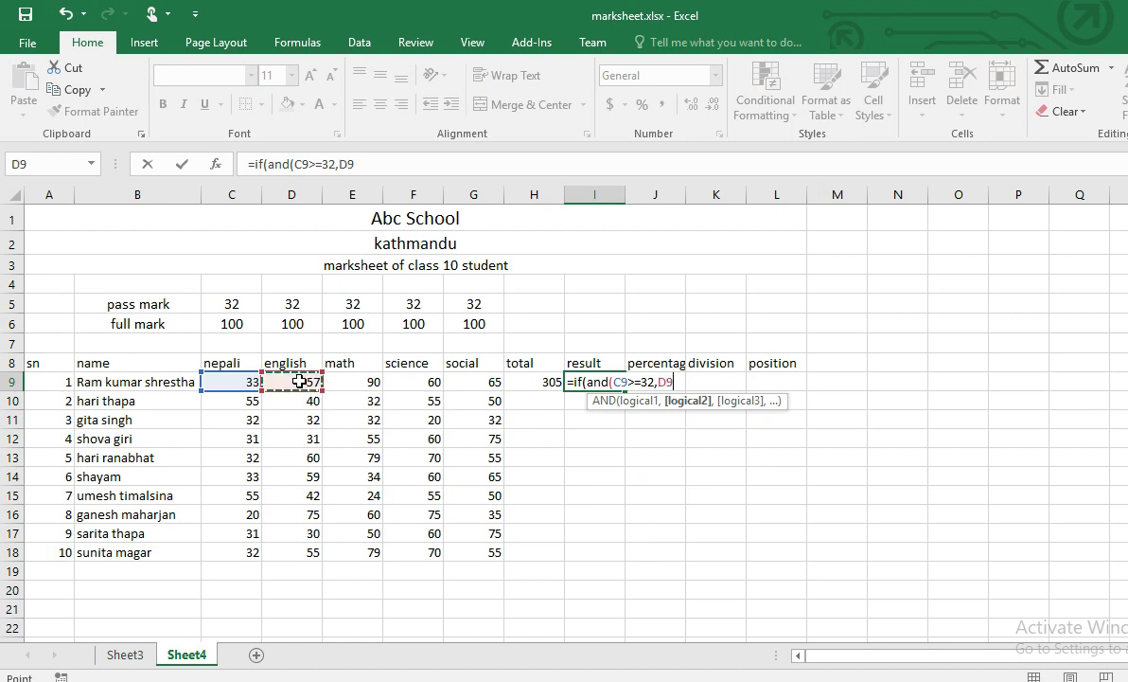
type(">=32")
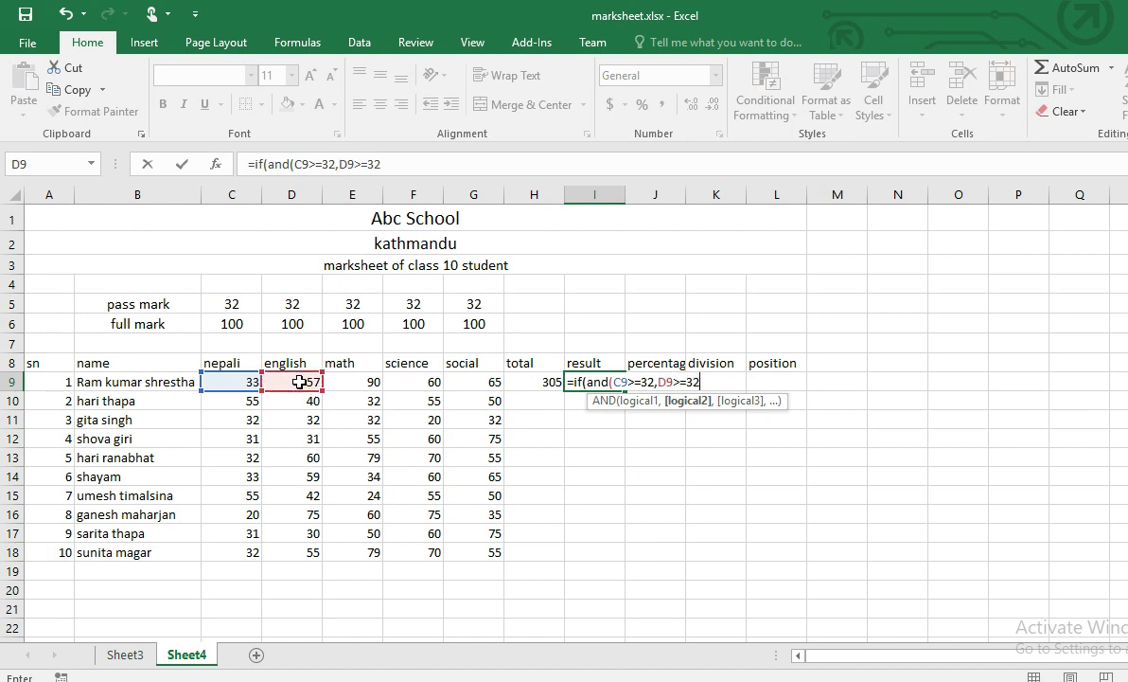
type(",")
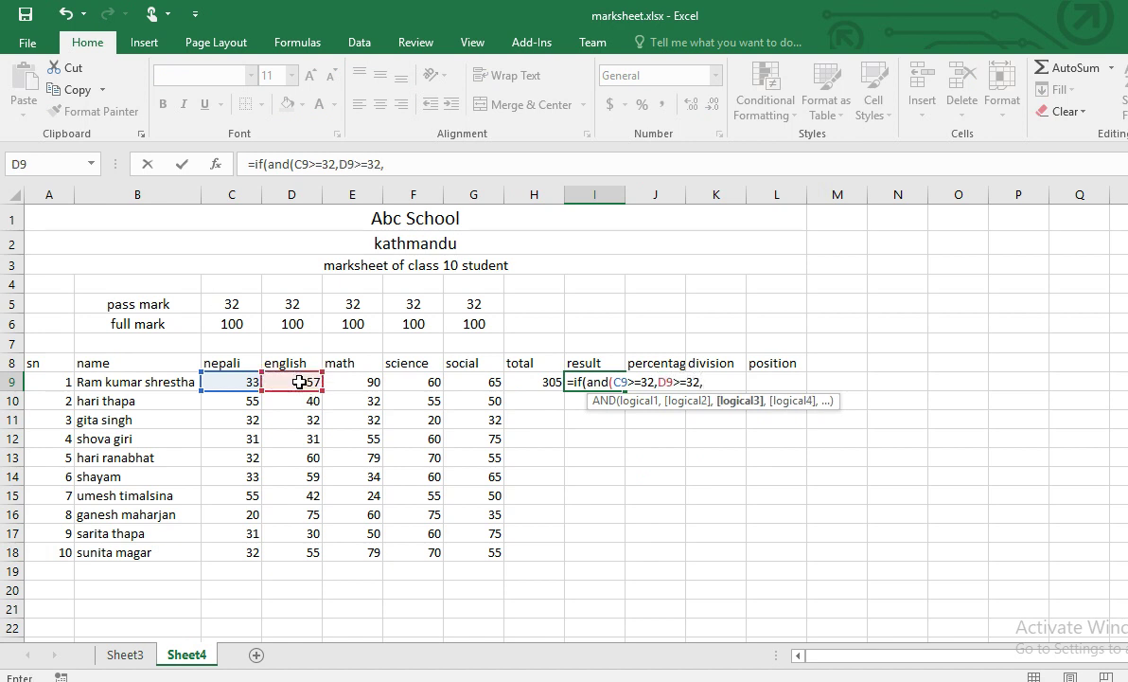
left_click(347, 381)
type(">=32")
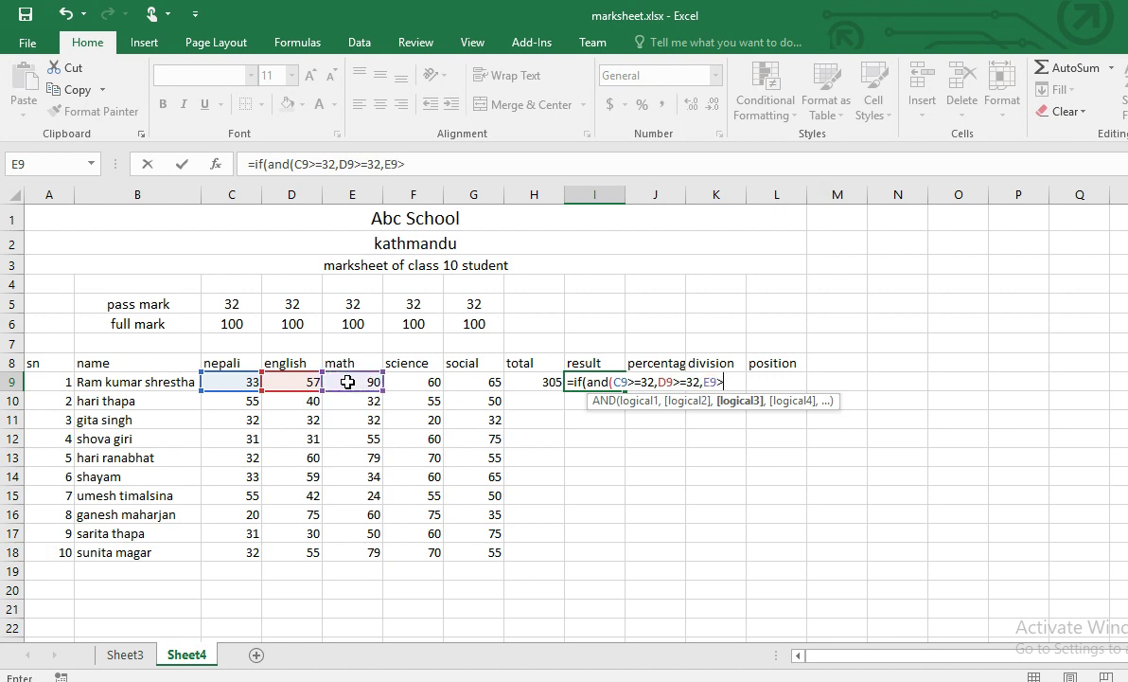
type(",")
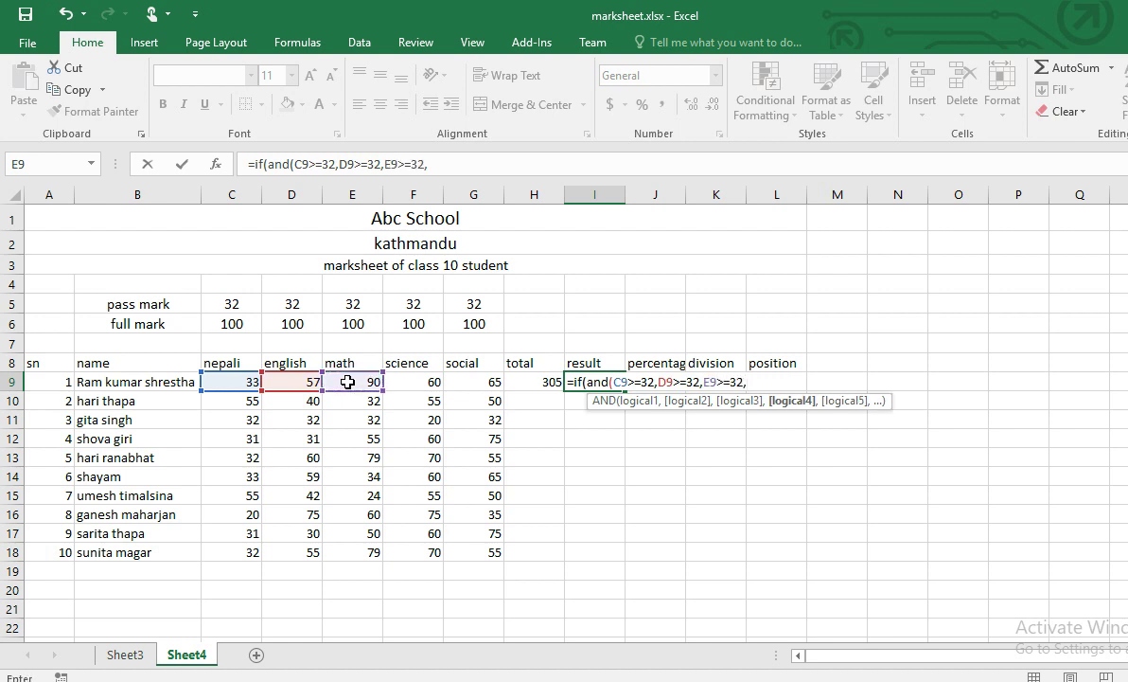
left_click(417, 384)
type("=32")
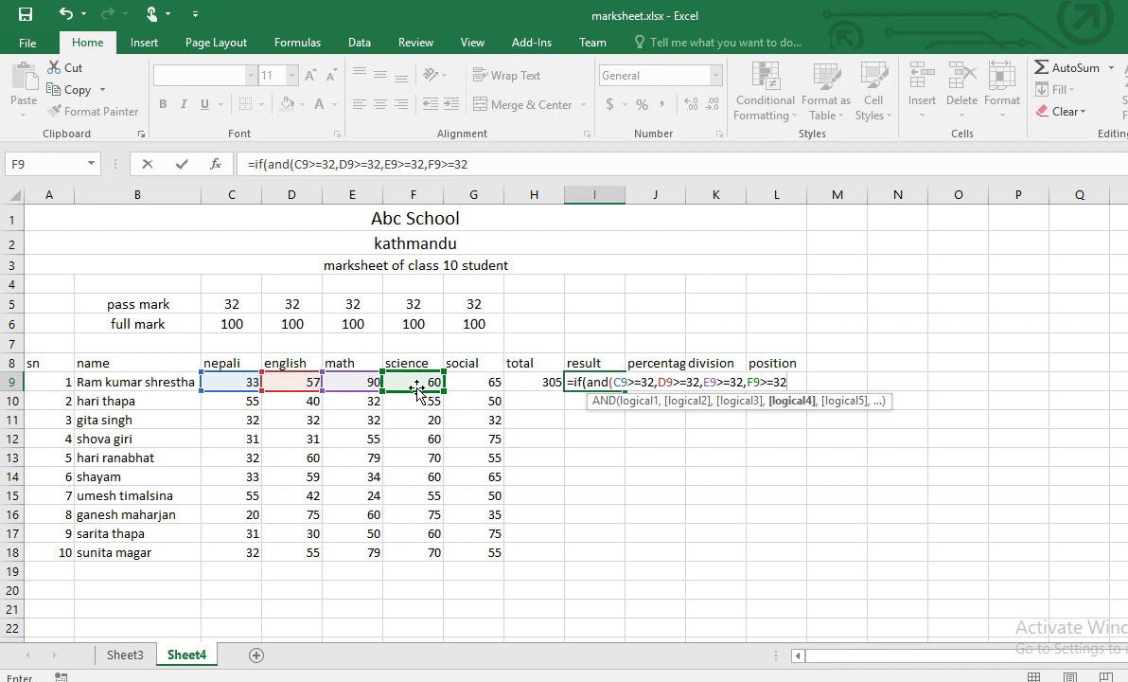
type(",")
left_click(484, 380)
type(">=32")
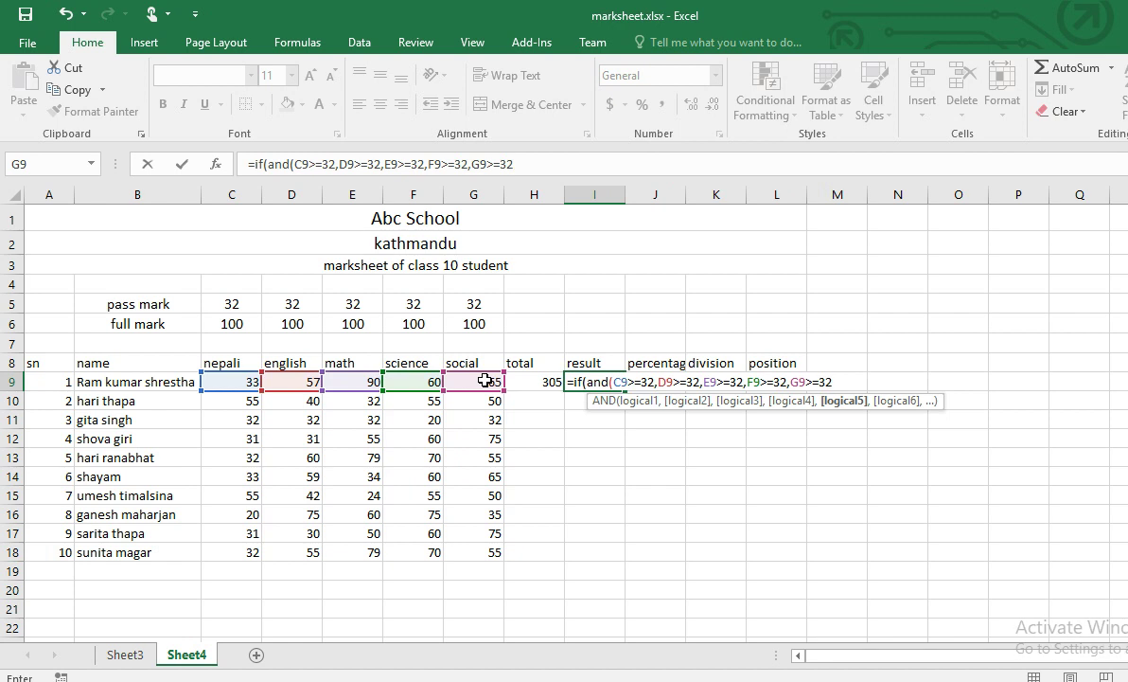
type("),\"passed")
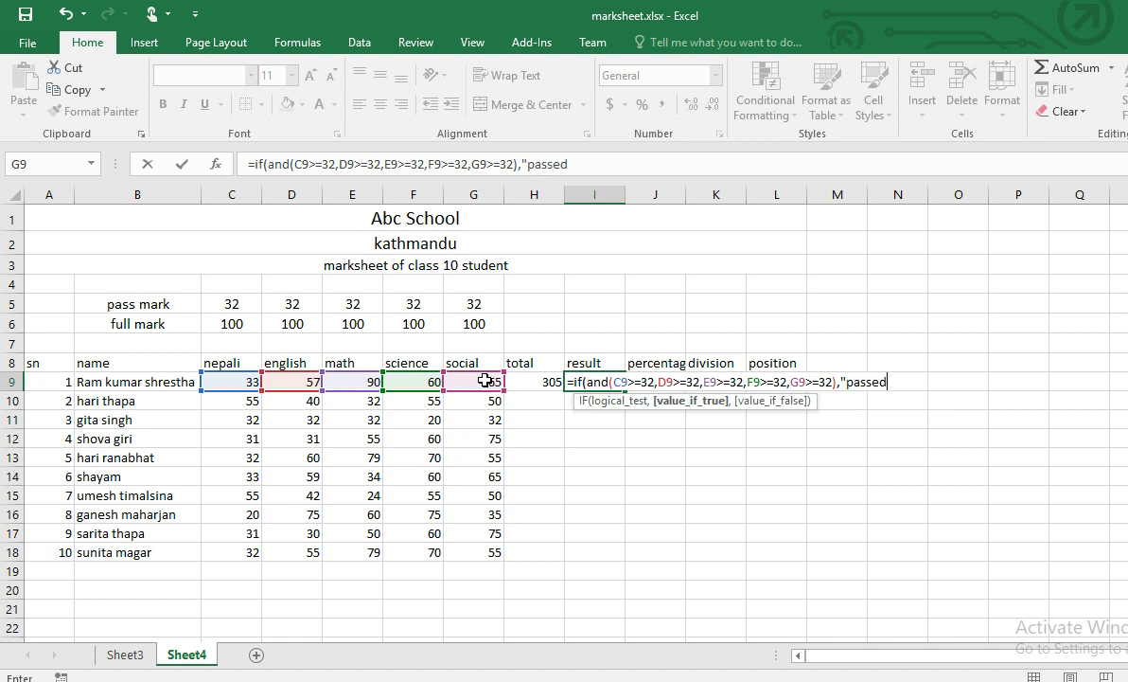
type("\", \"failed\")")
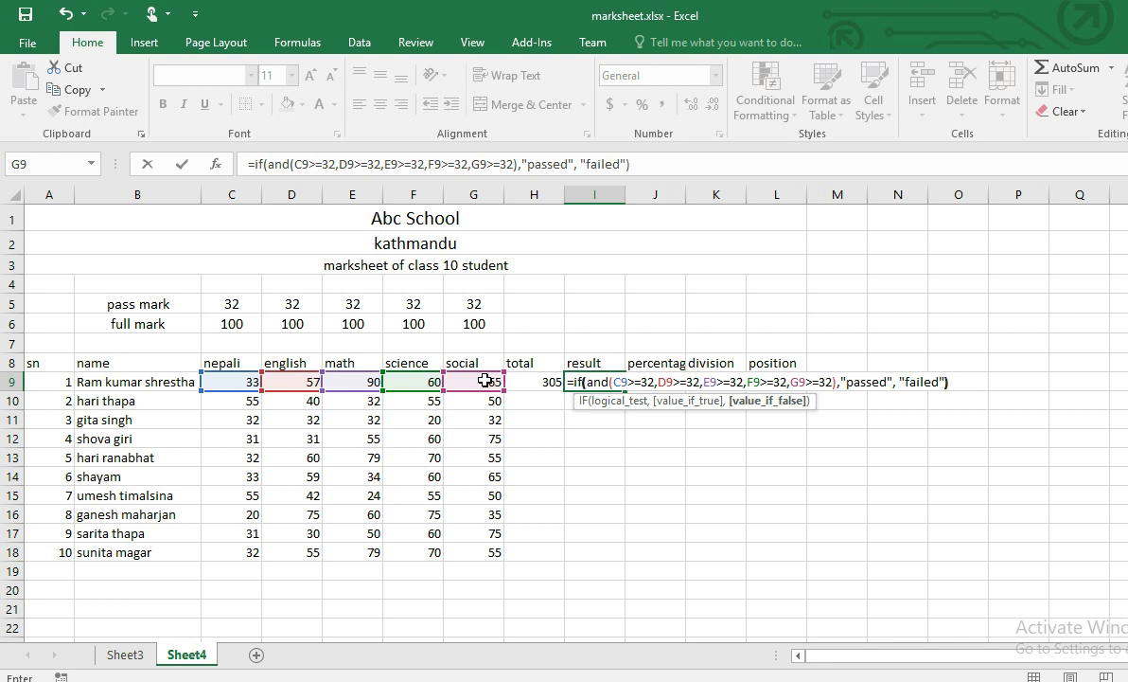
key("Return")
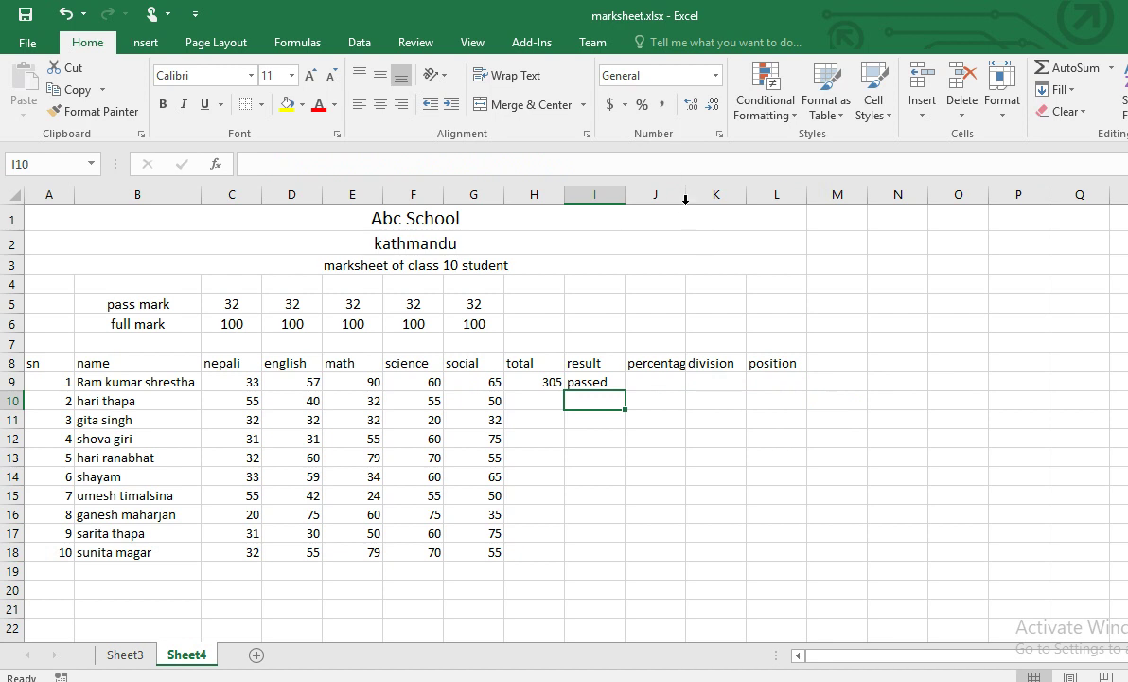
- Widen column J and enter the percentage in J9 as =(305/500)*100
double_click(685, 194)
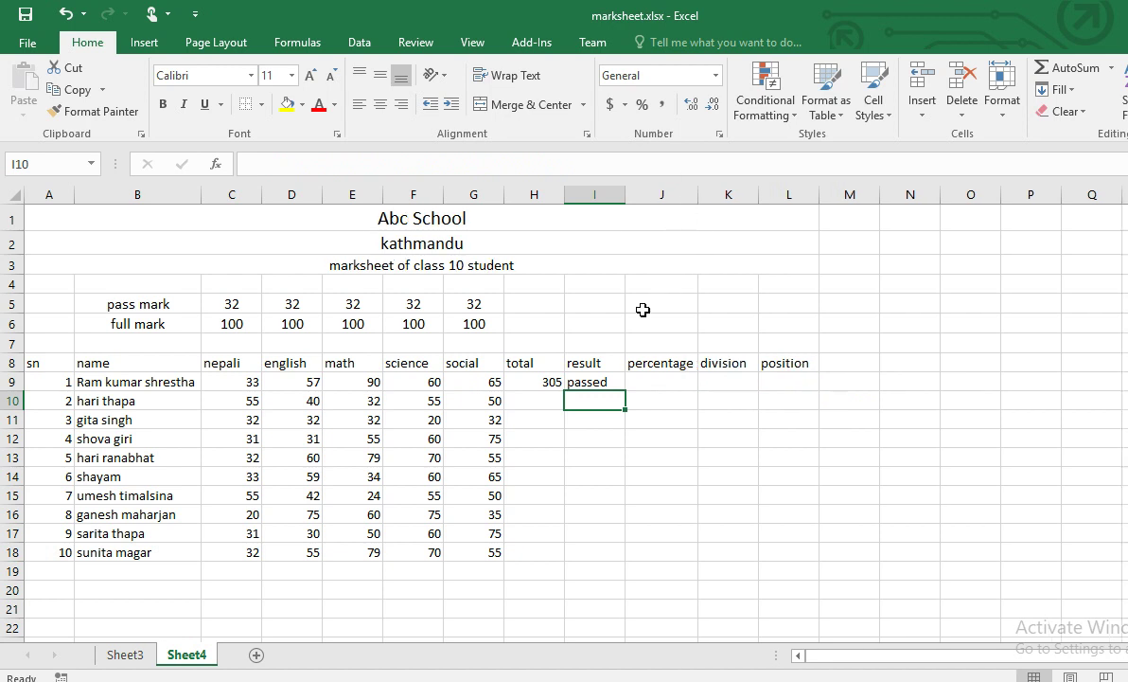
left_click(535, 382)
left_click(671, 381)
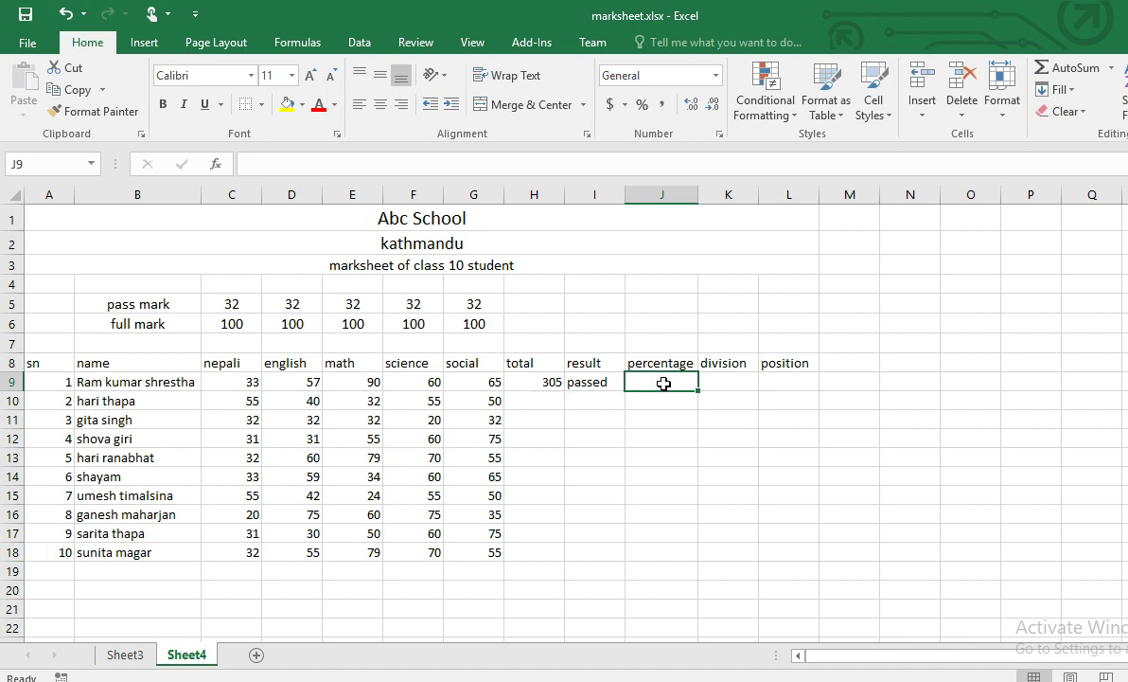
type("=(305")
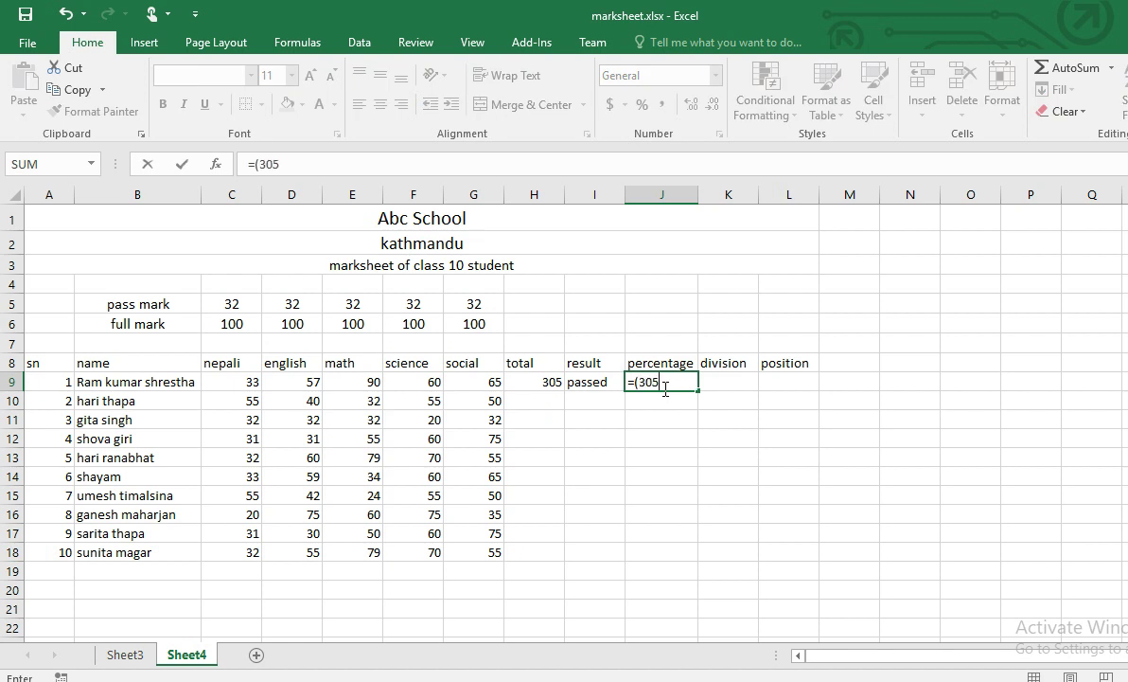
type("/500")
type(")")
type("*100")
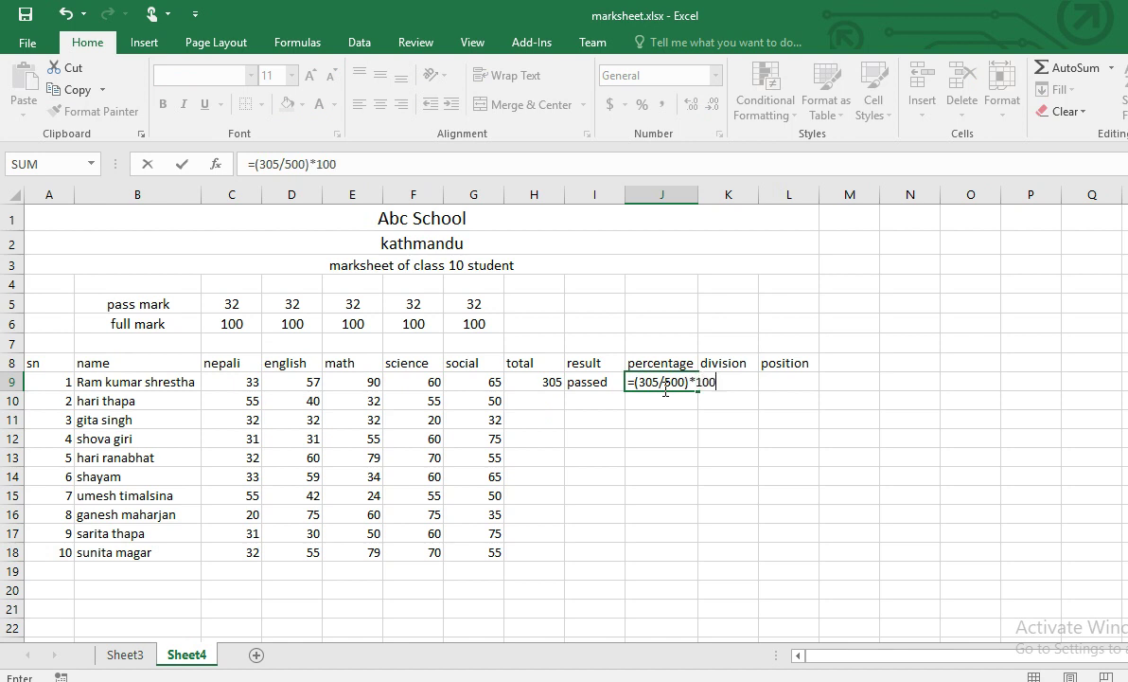
key("Return")
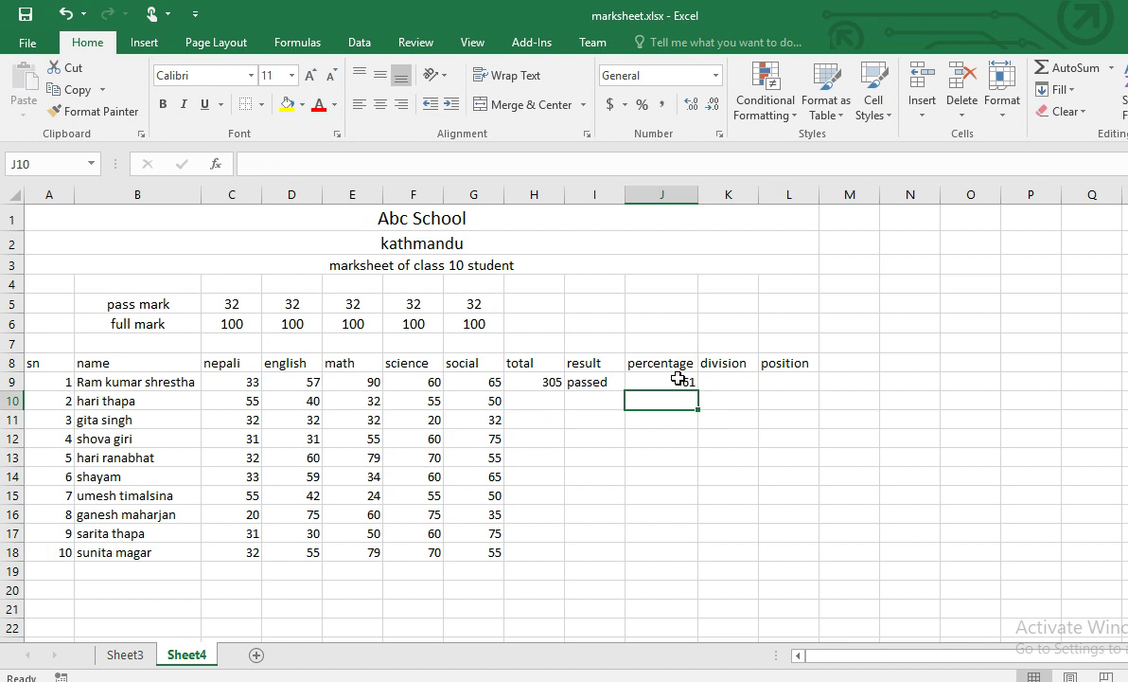
- Replace J9 with =H9/5 so the percentage follows the total
left_click(678, 378)
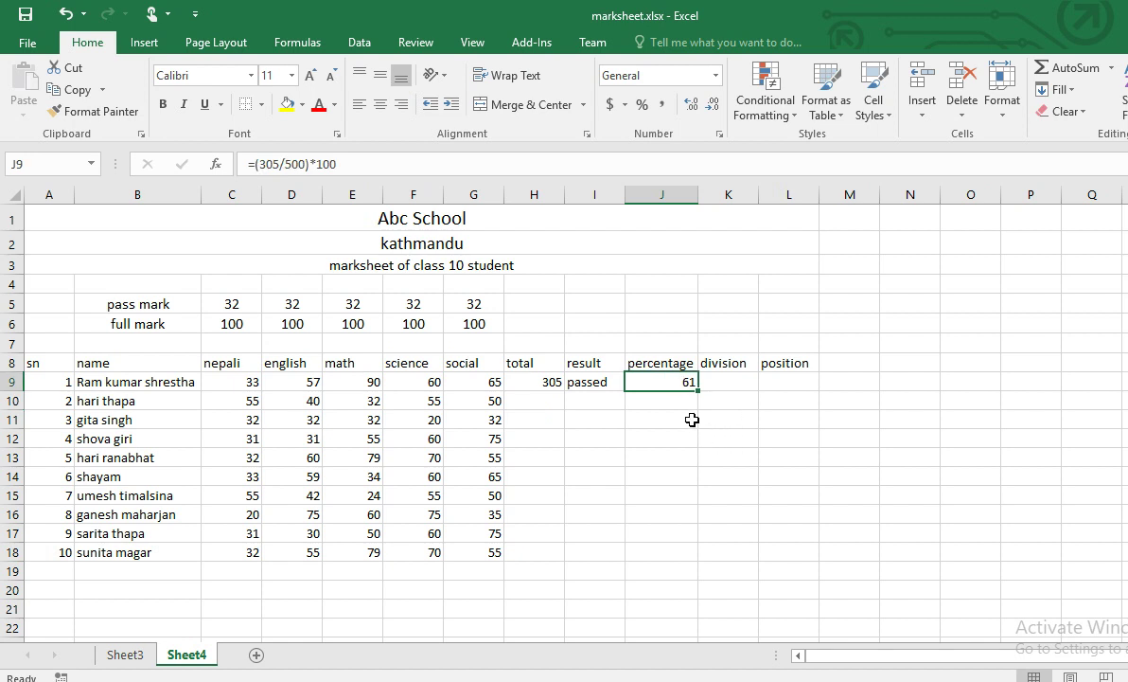
type("=")
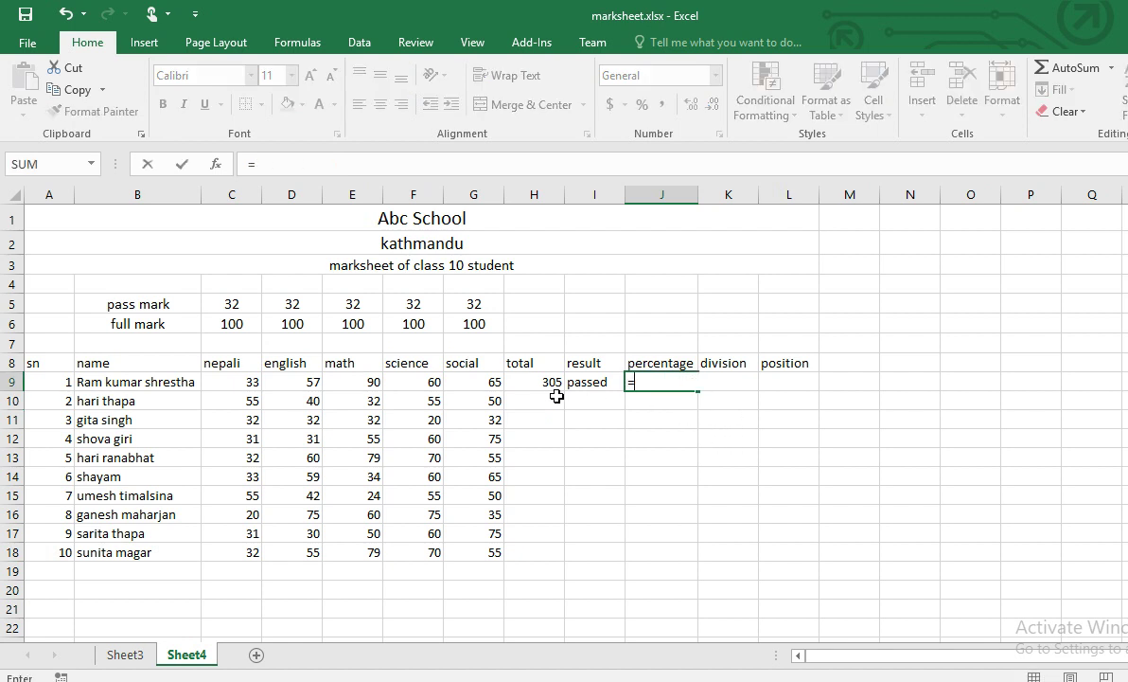
left_click(546, 387)
type("/5")
key("Return")
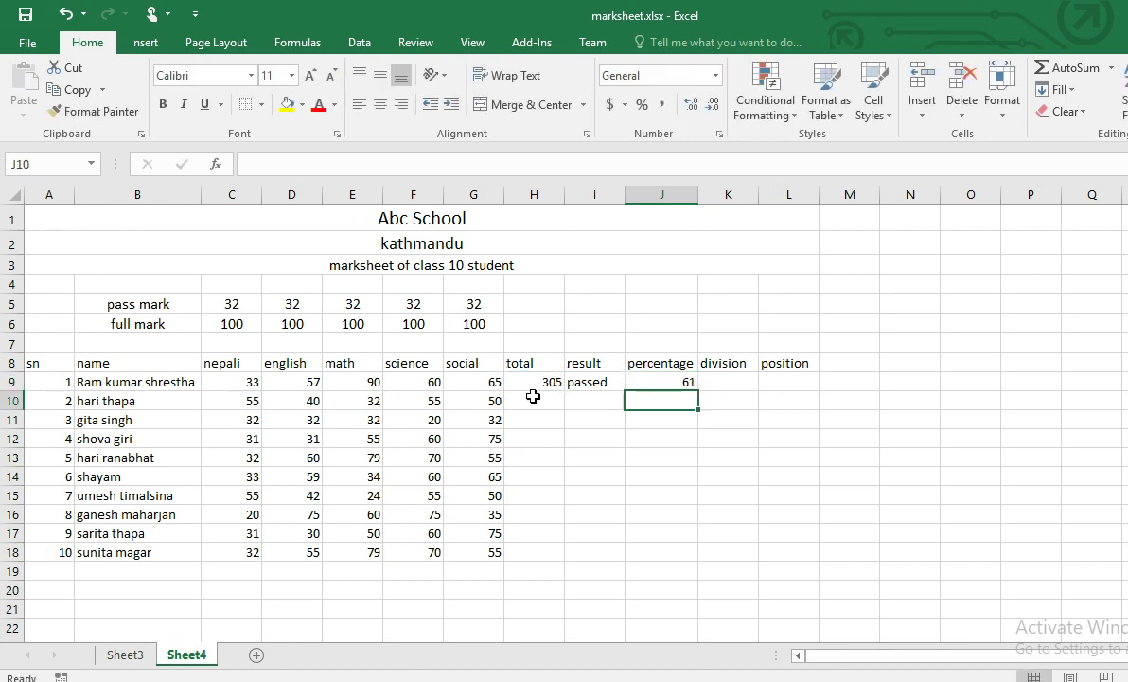
left_click(730, 378)
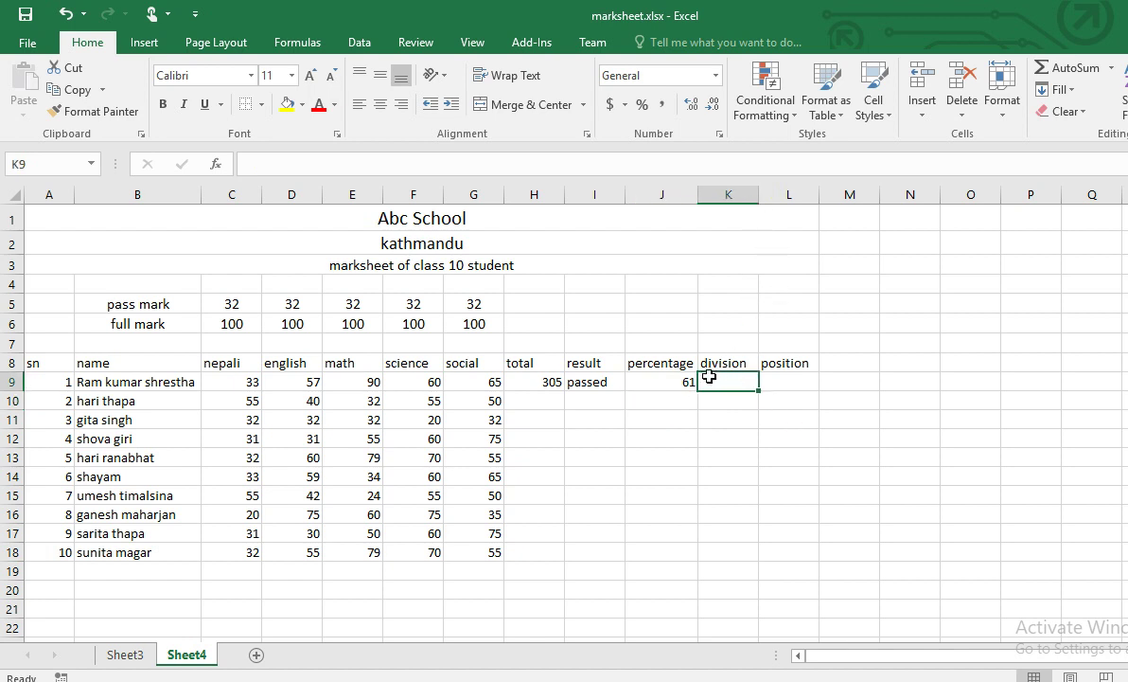
- Test the formulas by changing the english mark D9 to 10 and nepali mark C9 to 90
left_click(610, 382)
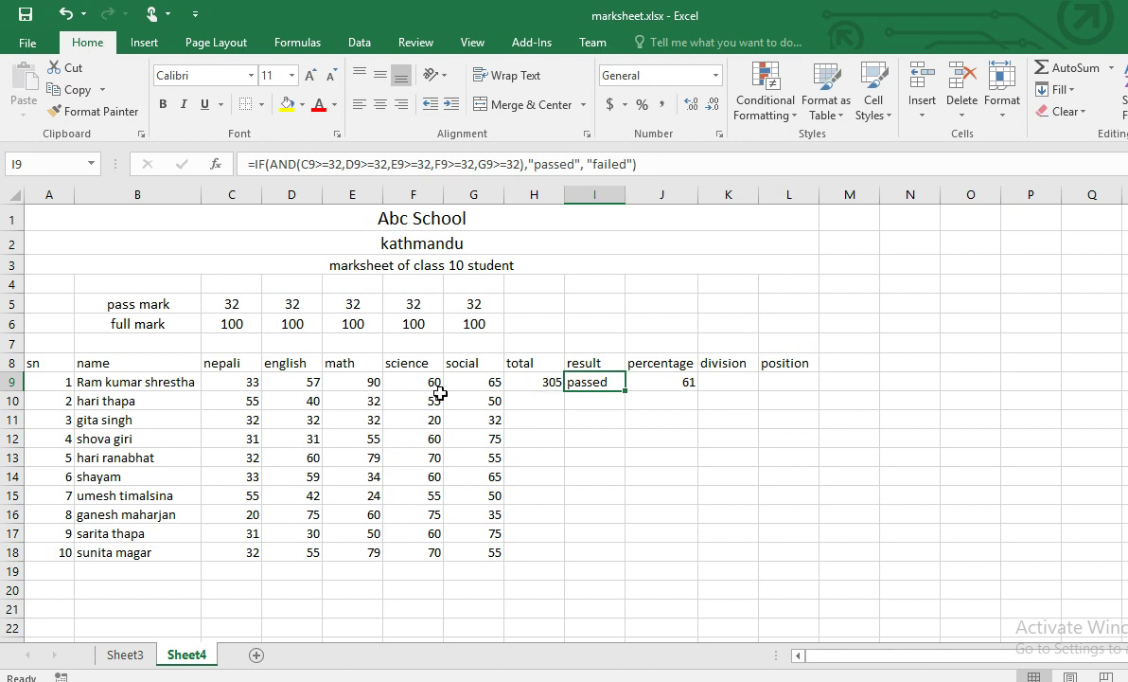
left_click(346, 382)
left_click(301, 379)
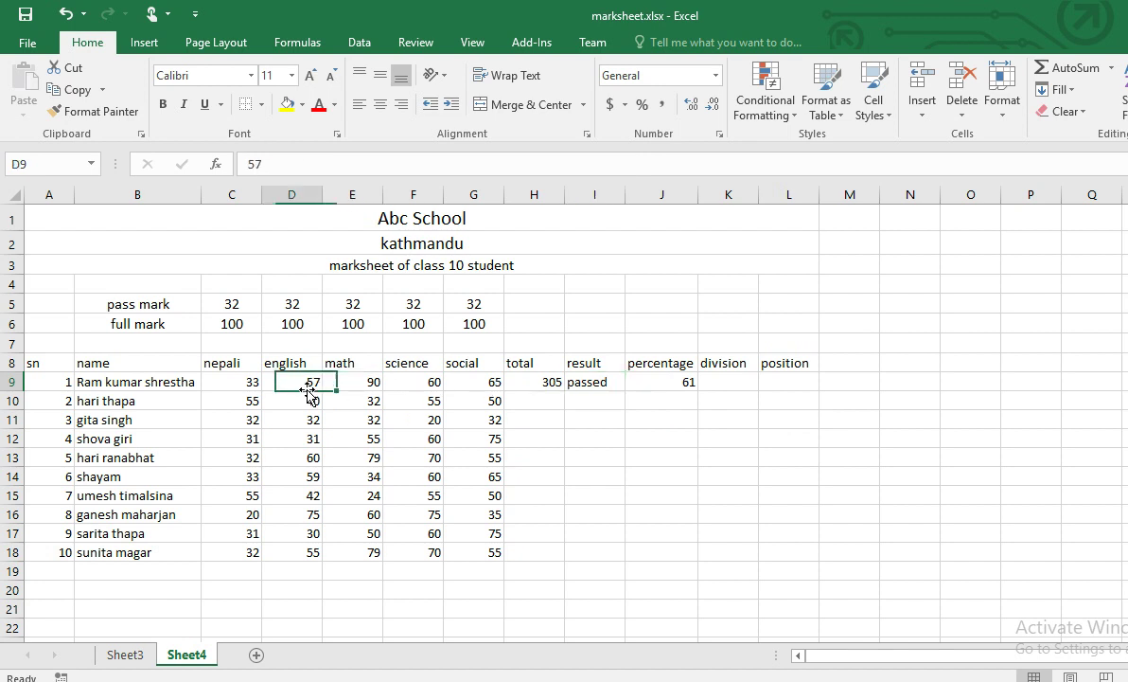
type("10")
key("Return")
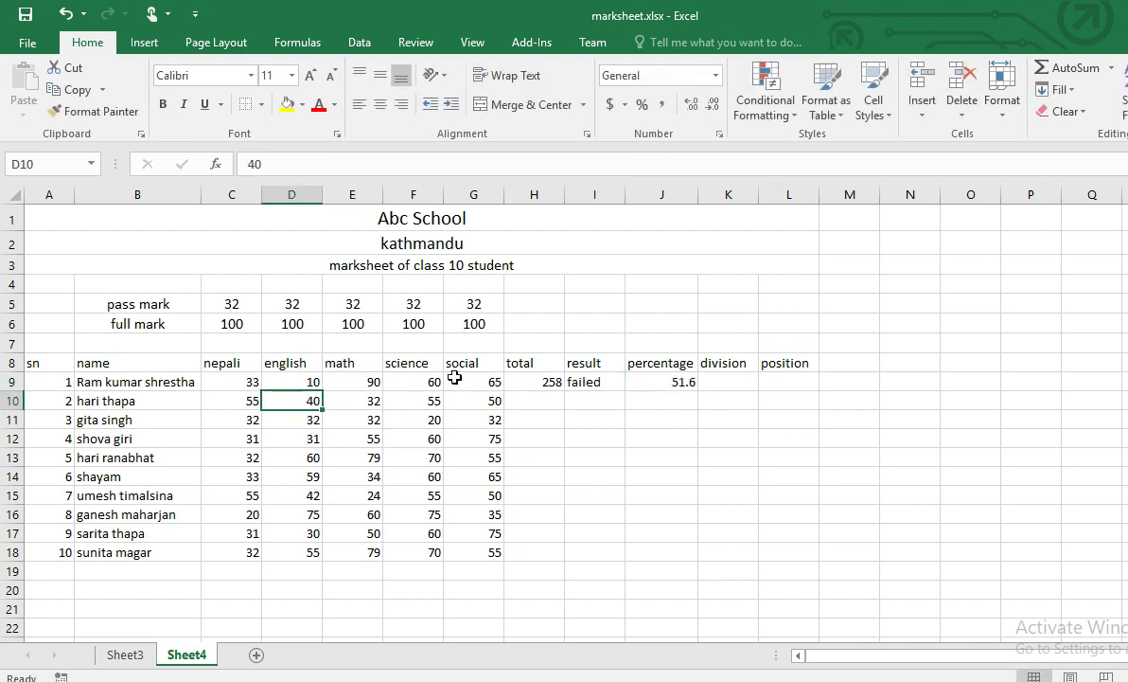
left_click(360, 381)
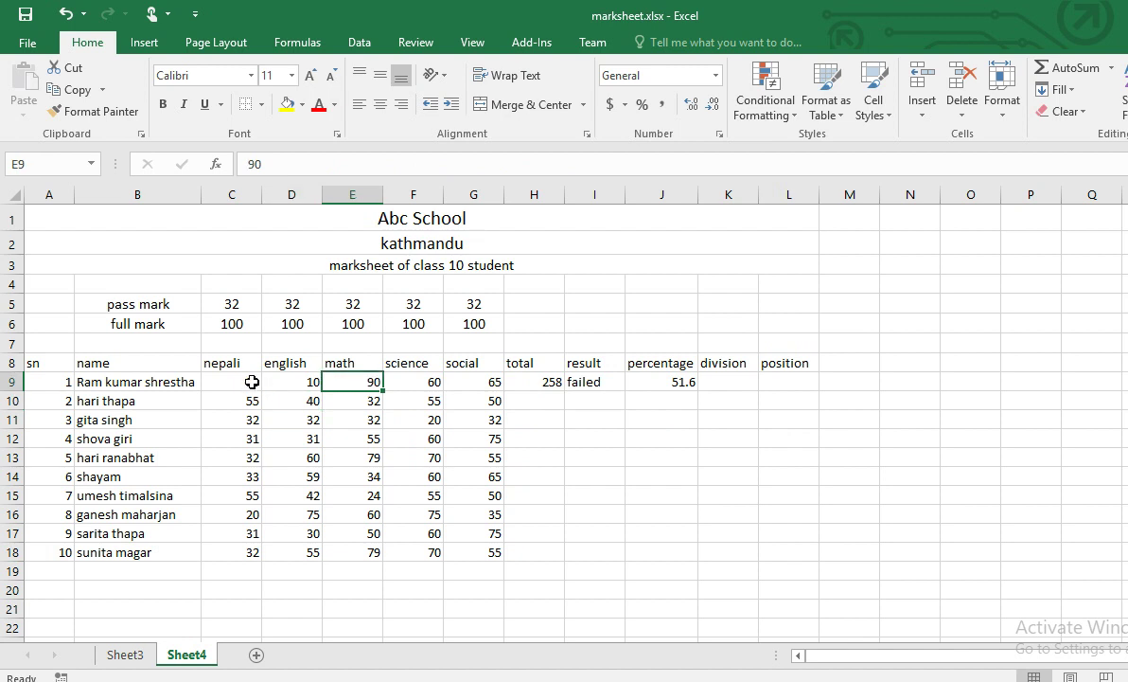
left_click(248, 381)
type("90")
key("Return")
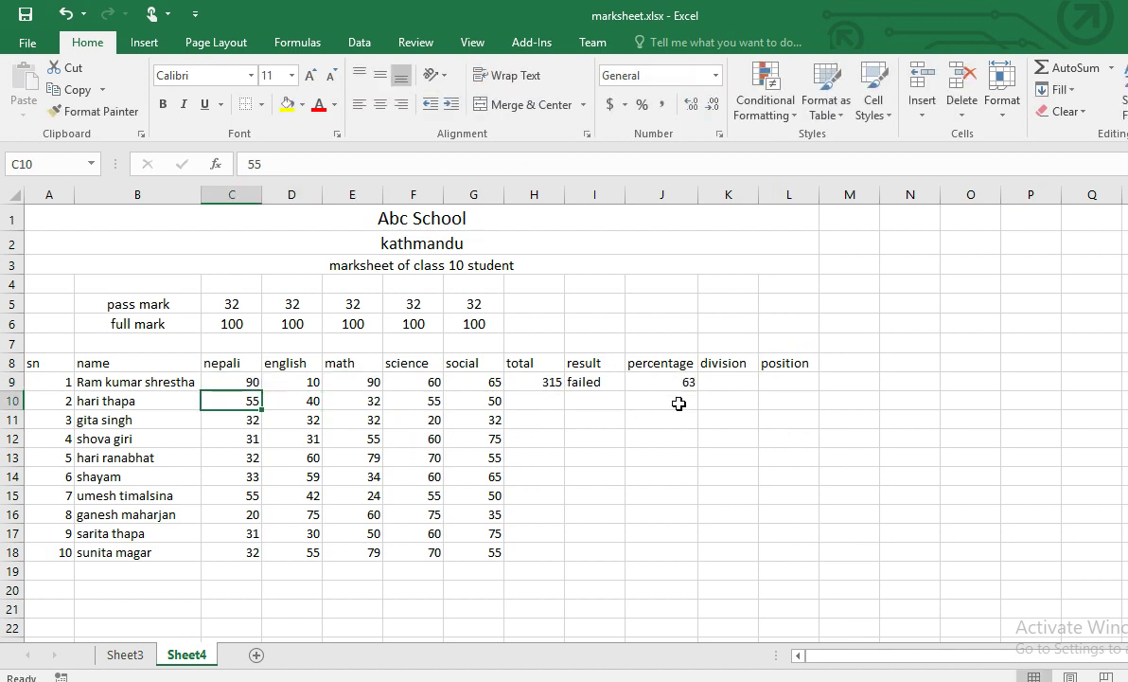
left_click(643, 375)
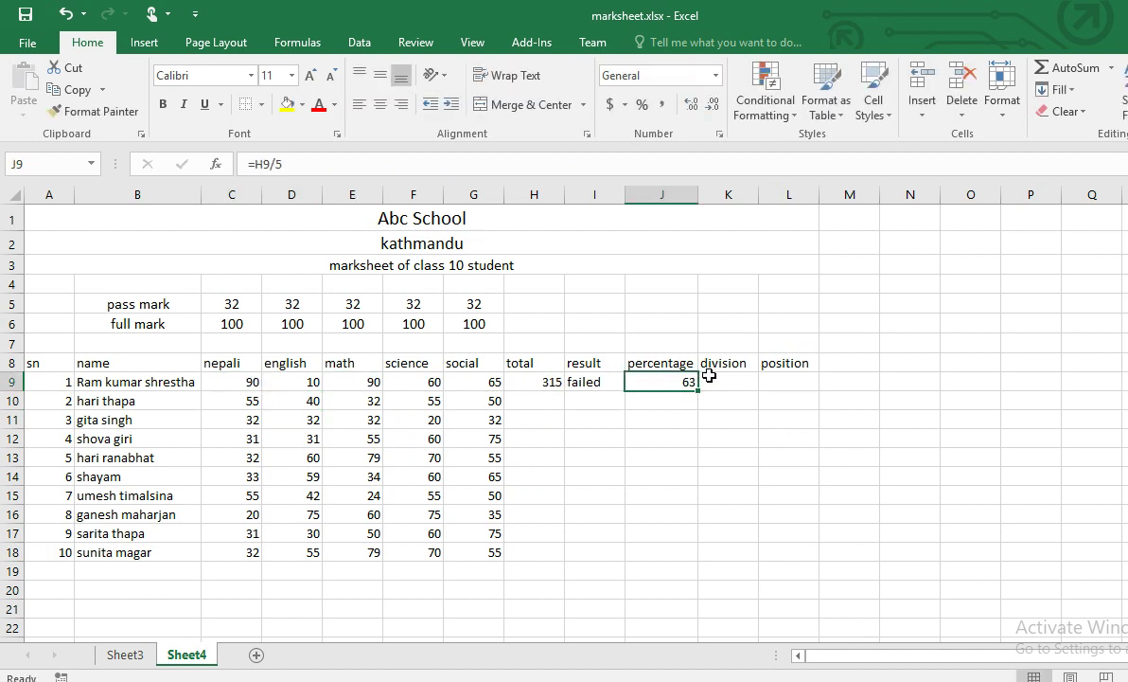
left_click(720, 382)
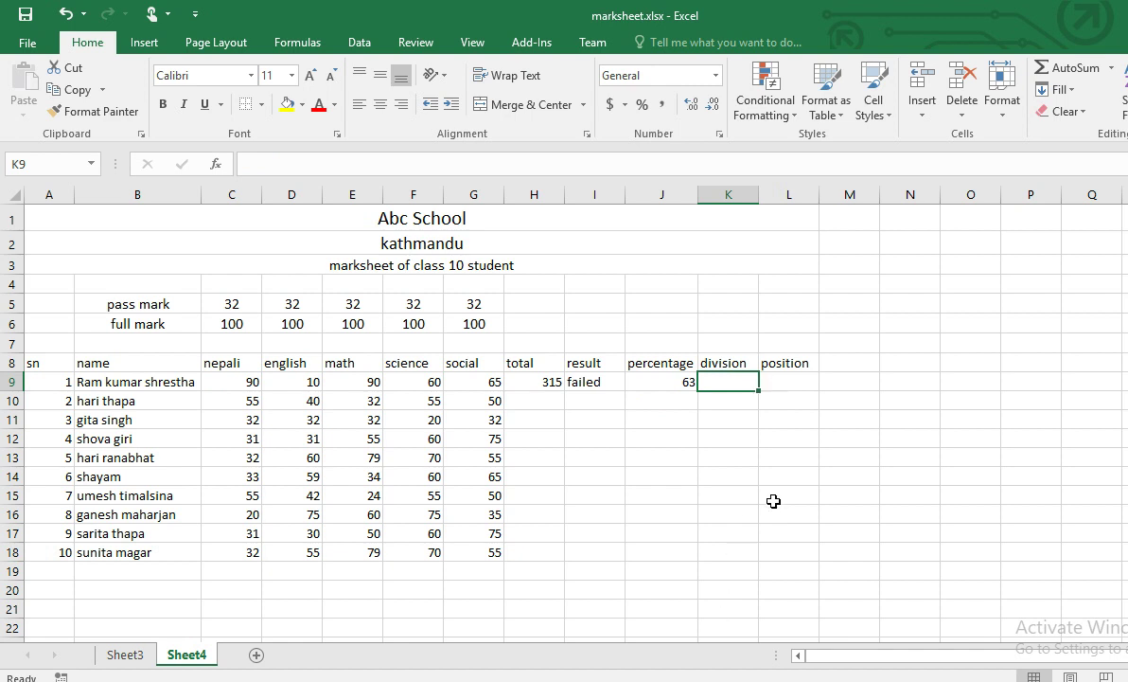
- Start K9 with =IF(AND(I9="passed",J9>=80),"distinction", … for the top division
type("=if(")
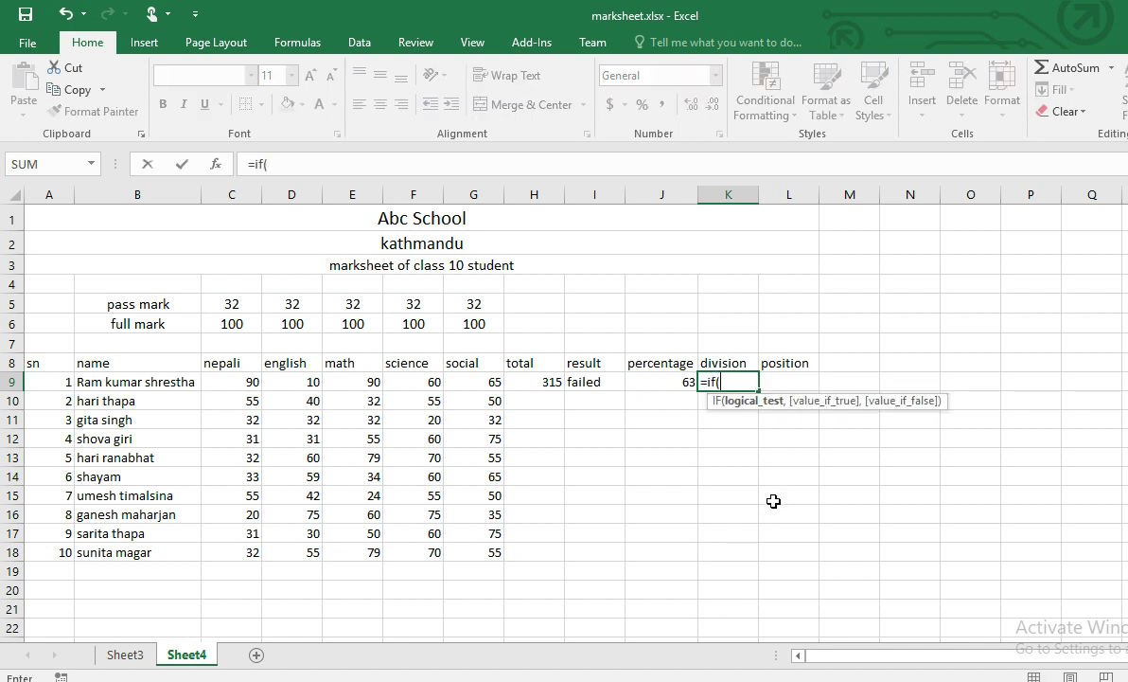
type("and(")
key("Left")
key("Left")
type("=\"passed\"")
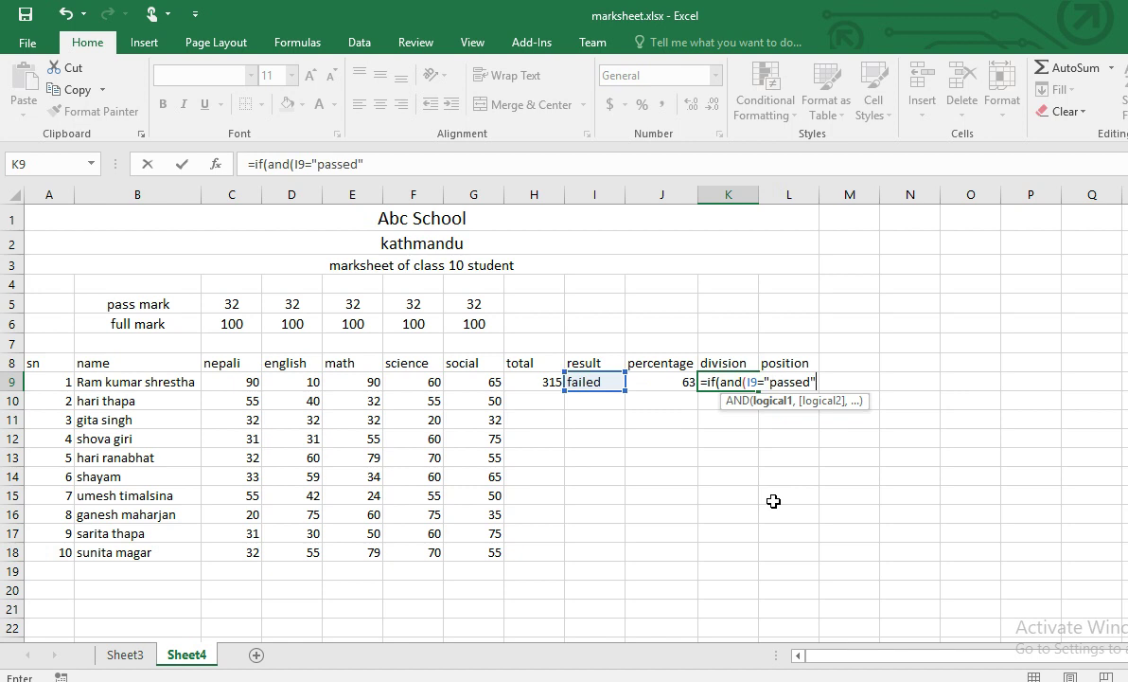
type(",")
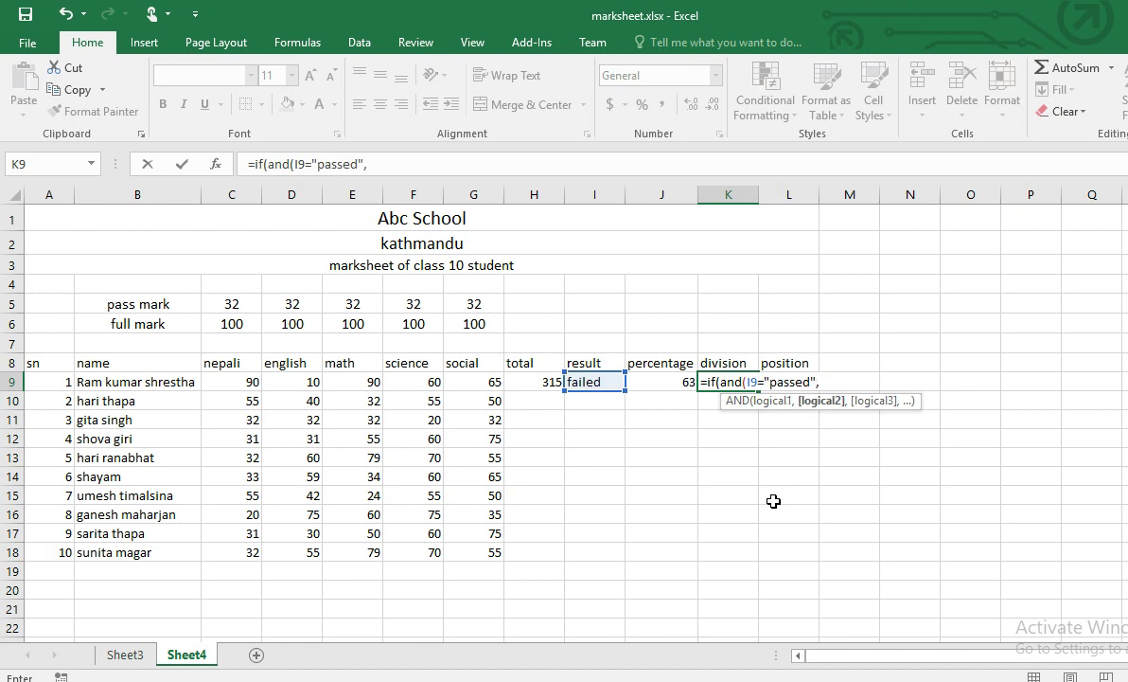
left_click(687, 384)
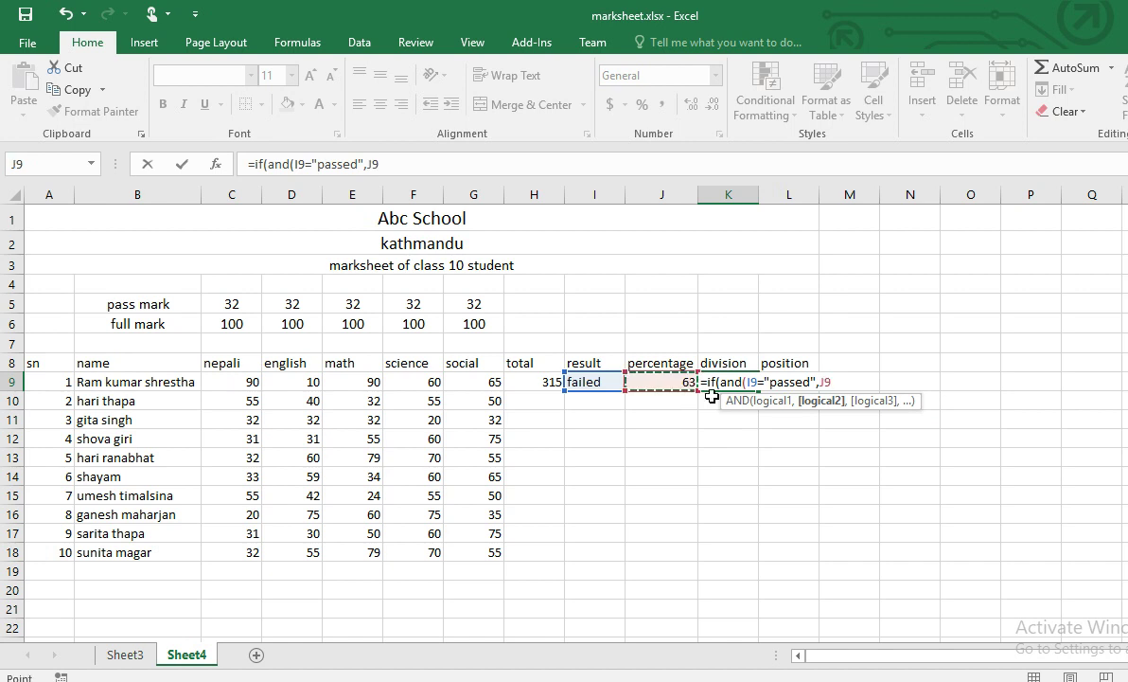
type(">=80")
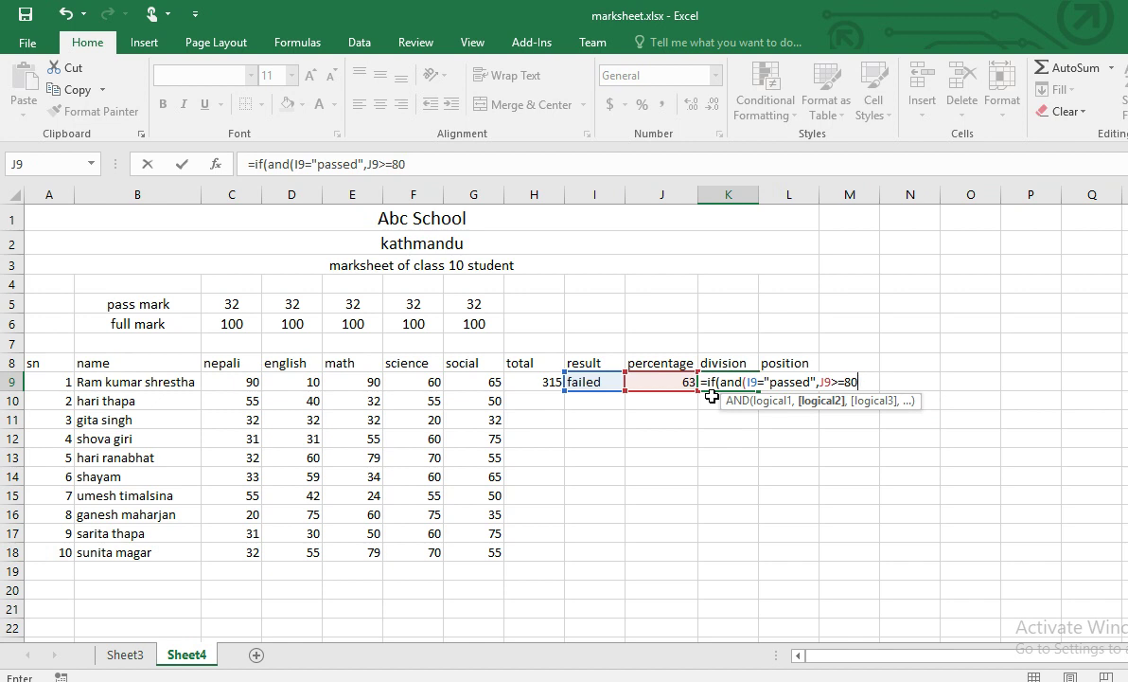
type("), \"distinction\",")
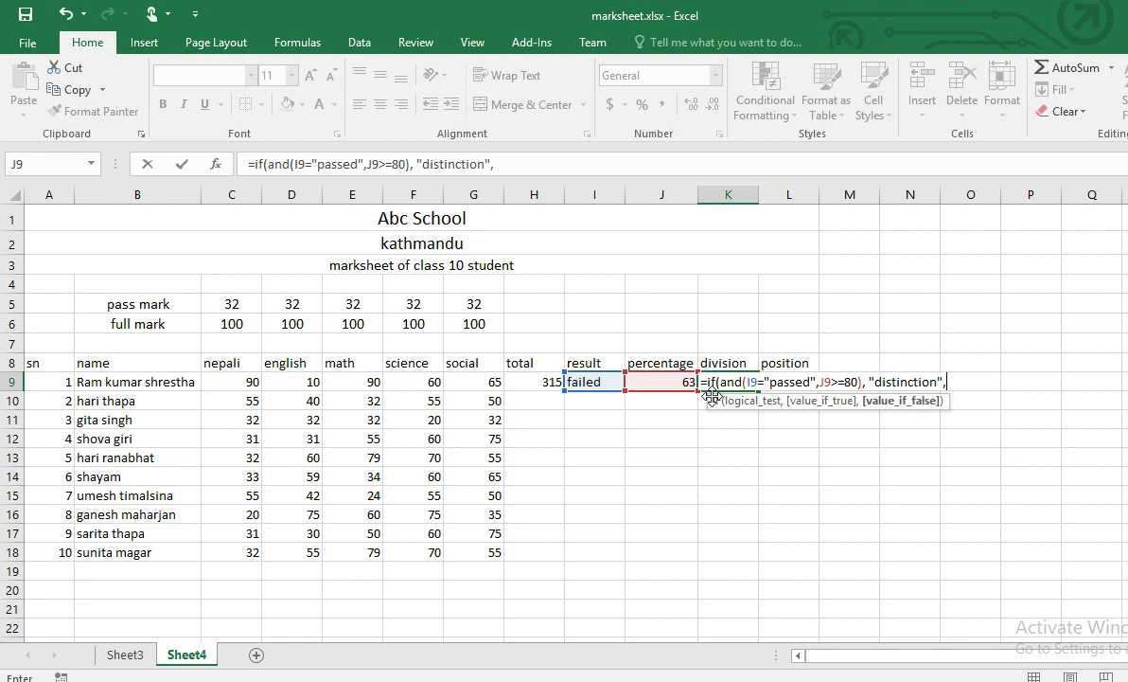
type(" if(a")
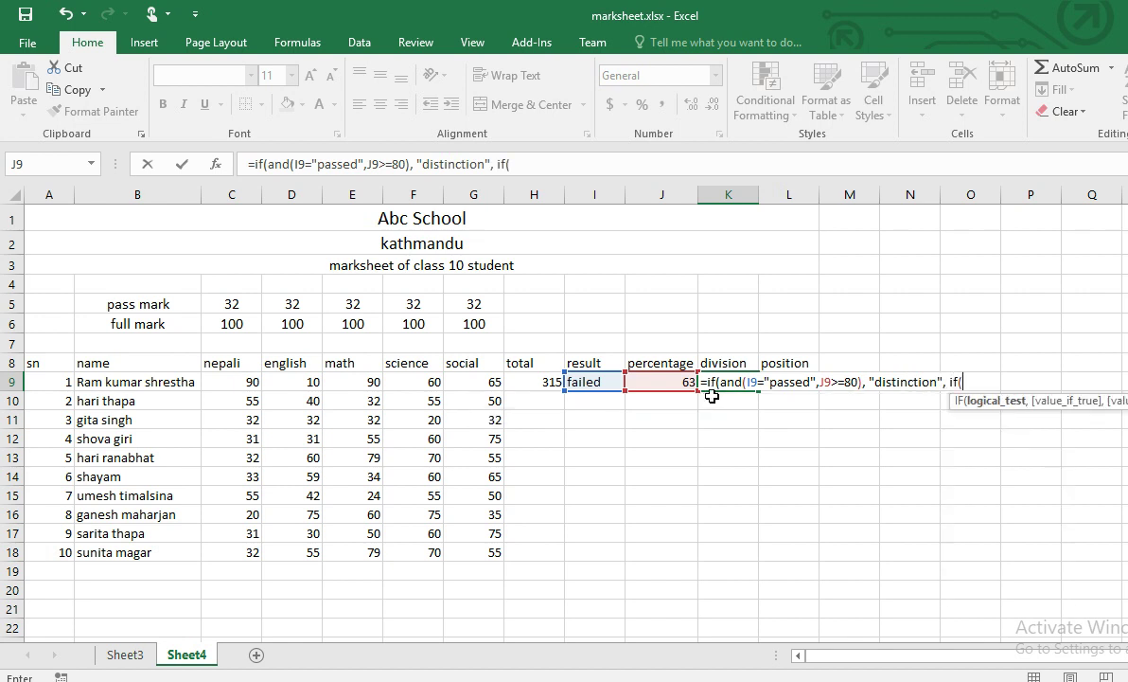
type("nd(")
- Add the nested condition giving "first division" when passed with J9>=60
key("Left")
key("Left")
type("=\"passed\",")
key("Left")
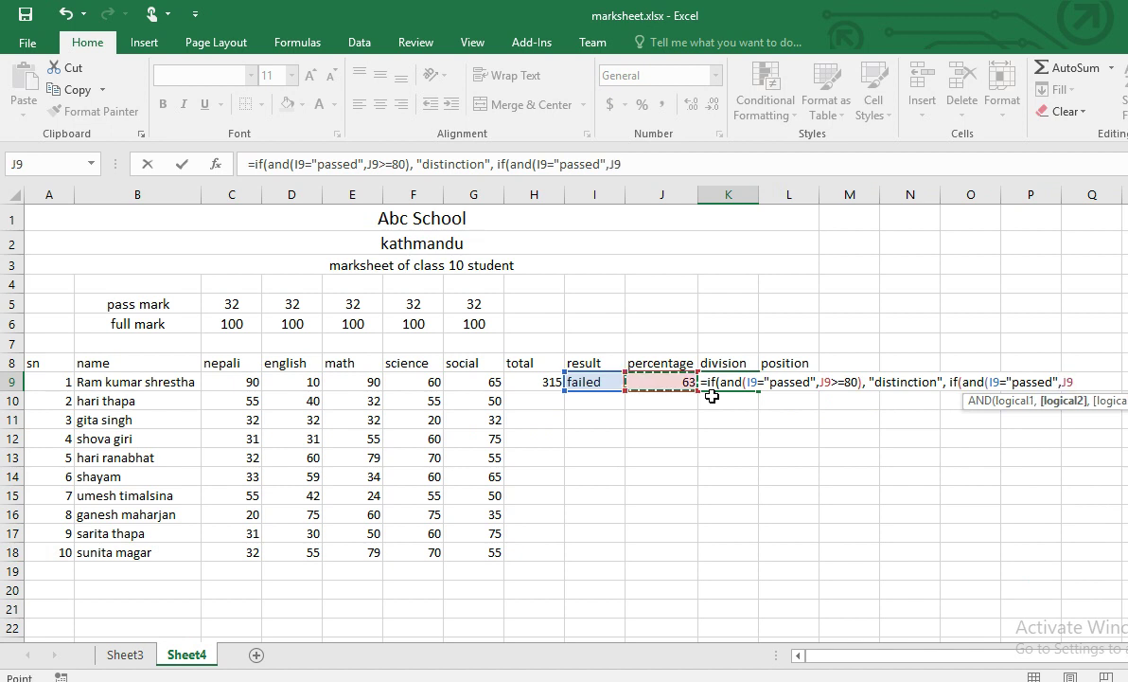
type(">=60")
type("),\"first di")
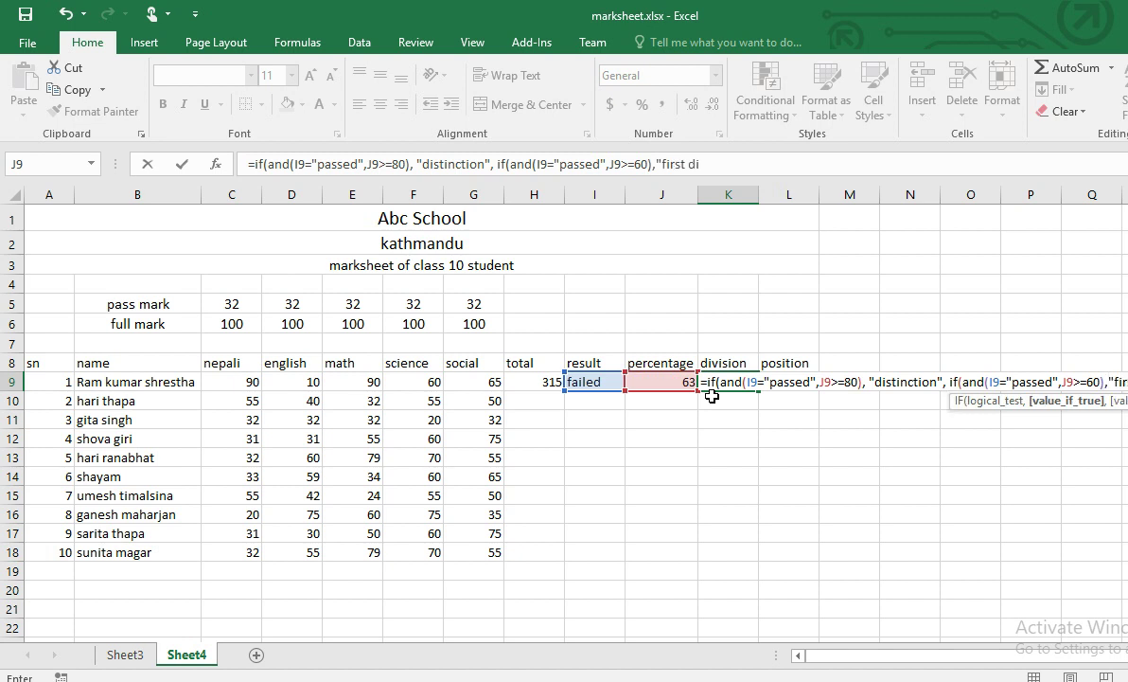
type("vision\"")
type(" , if")
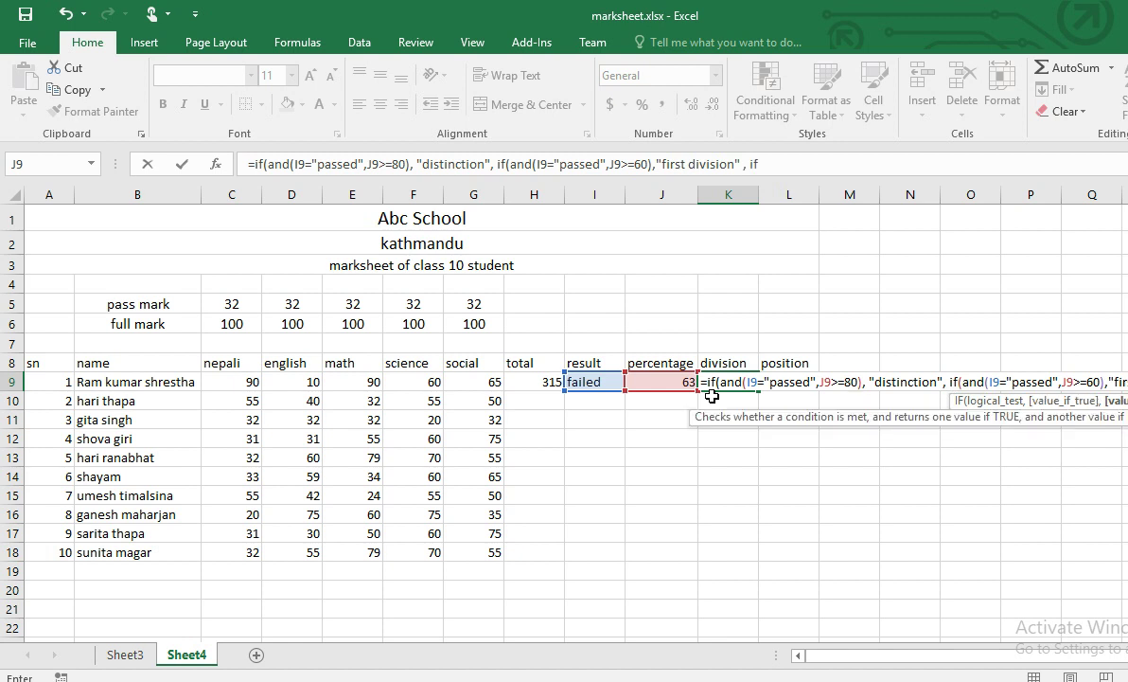
type("(")
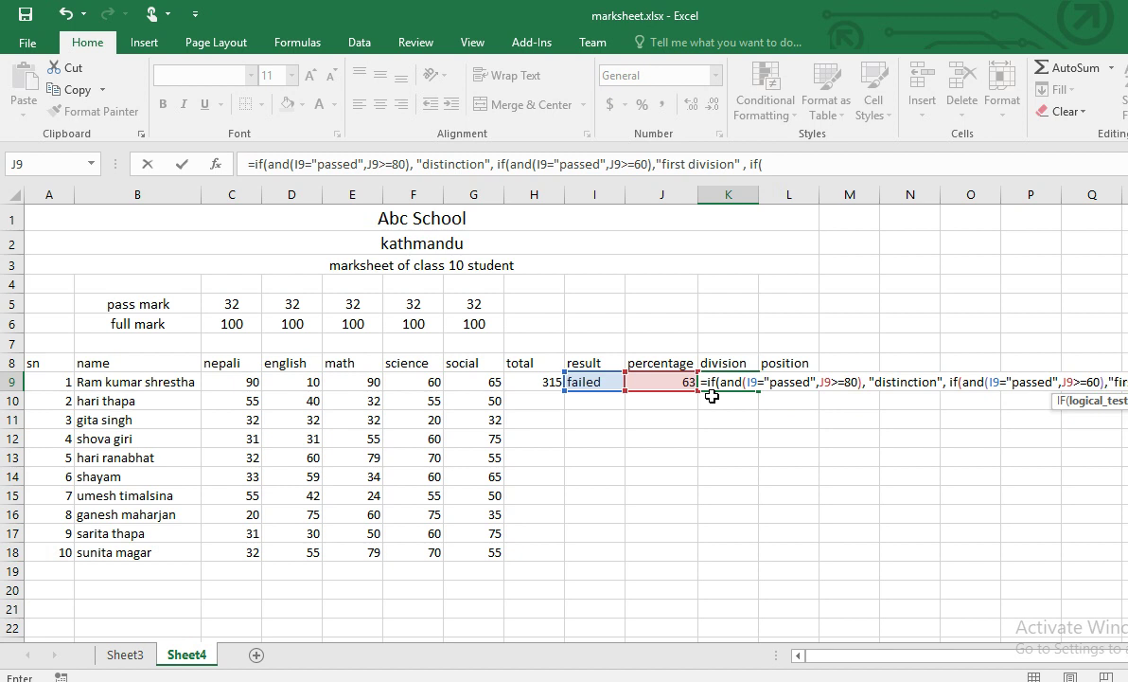
type("and(")
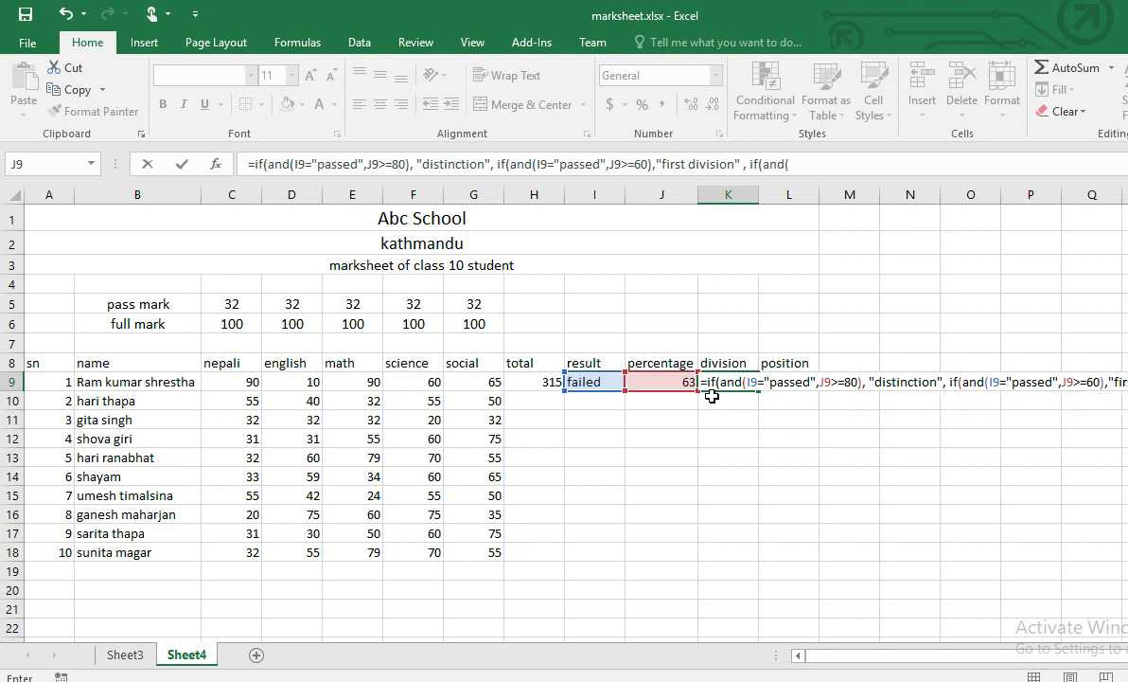
- Add K9's second-division case: result I9 "passed" and percentage J9 at least 45
key("Left")
key("Left")
type("=\"passed\",")
key("Left")
type(">=45),\"second division\",")
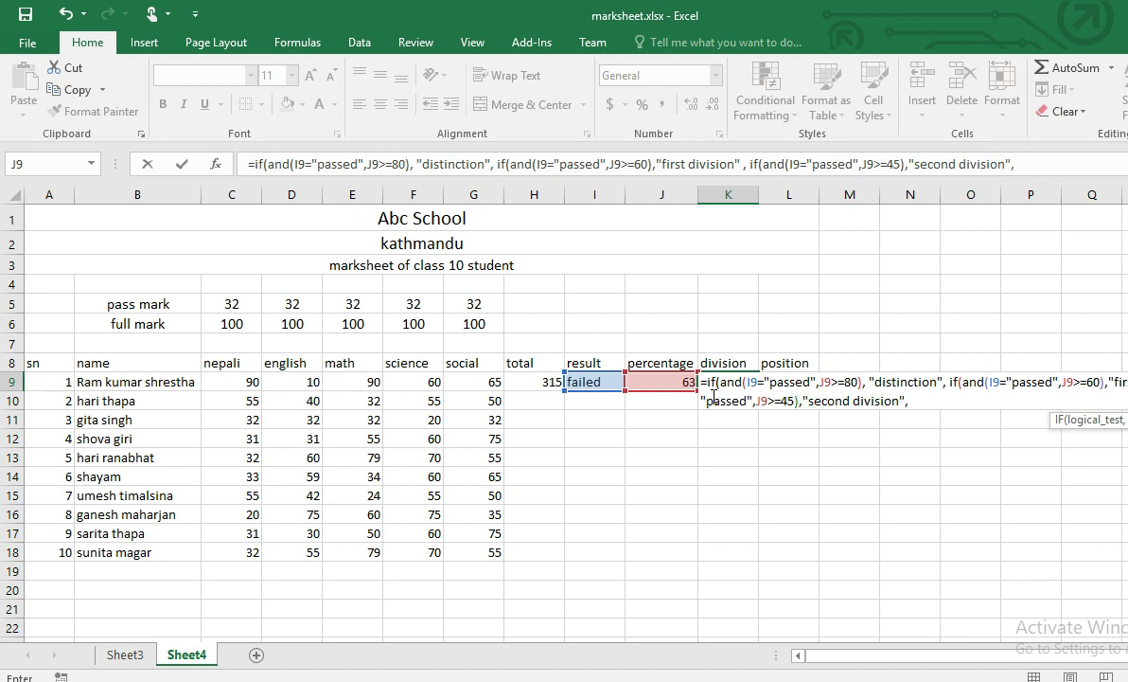
type("if")
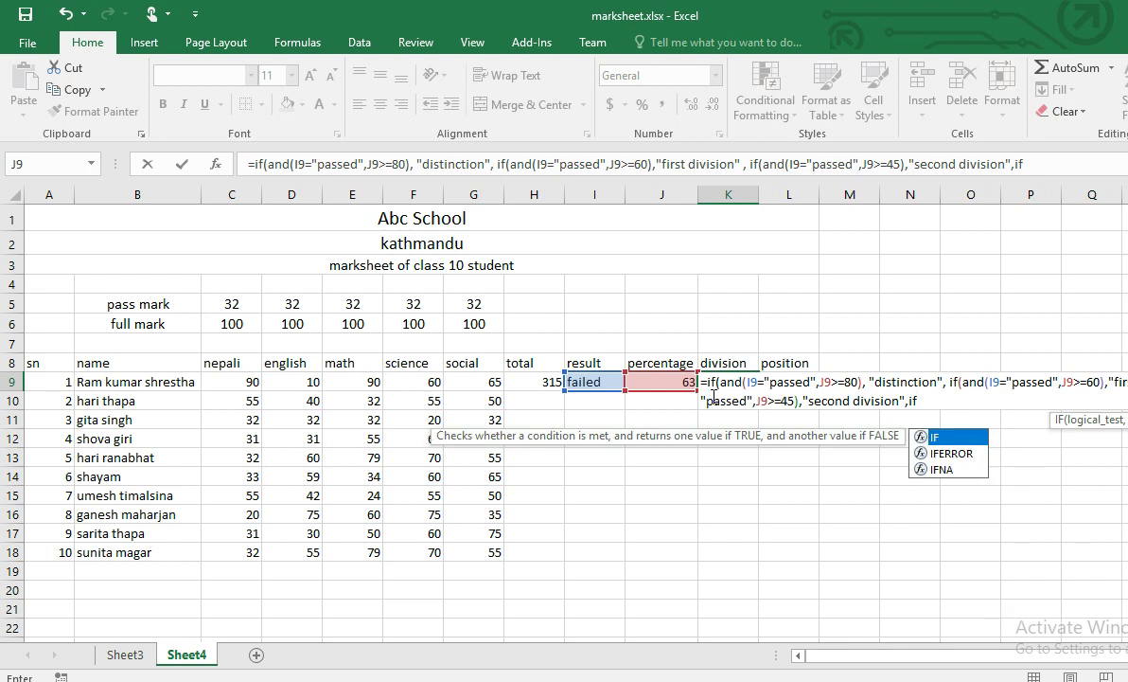
type("(and")
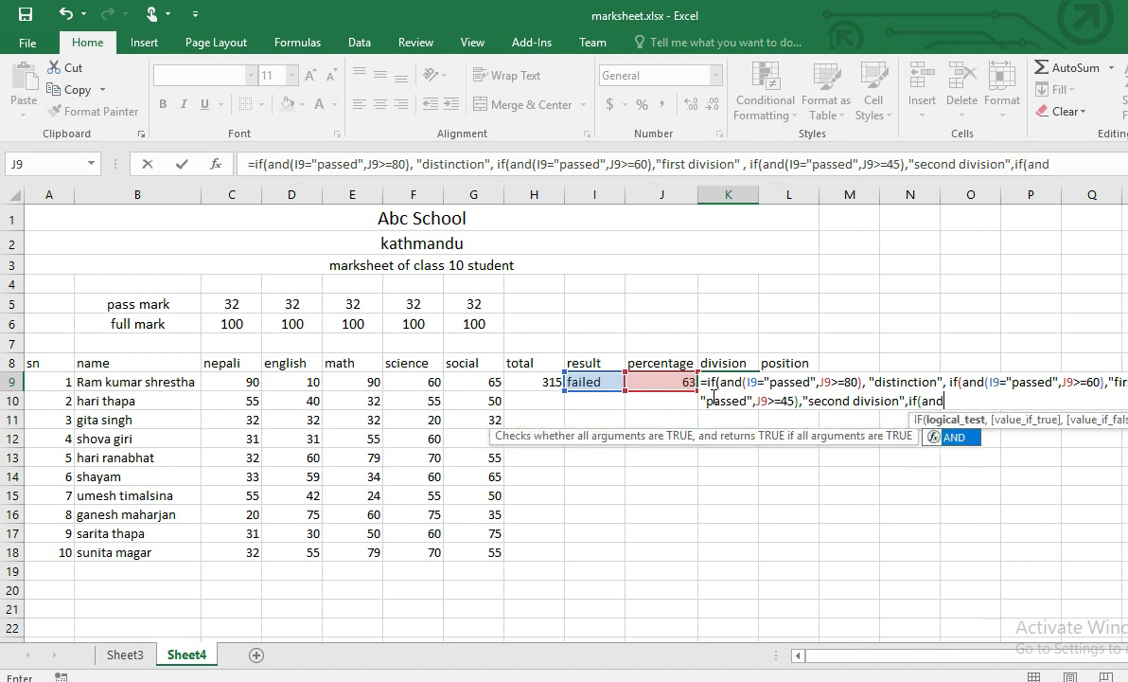
type("(I9=\"")
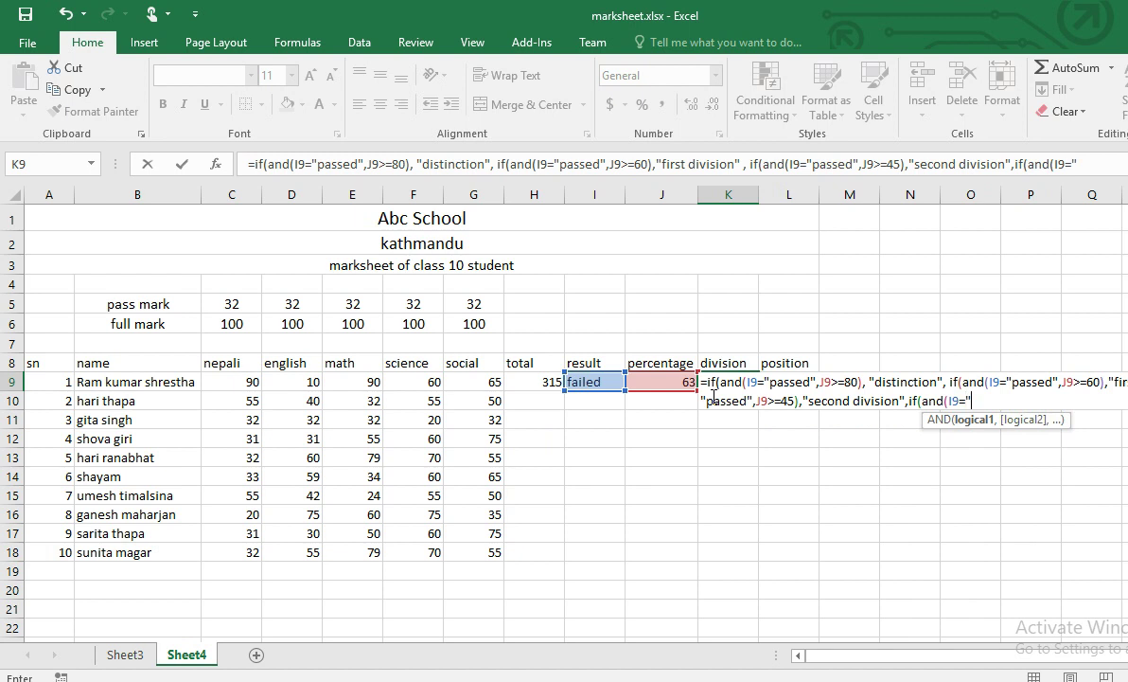
type("passed")
type("\",")
- Add the third-division case (J9 ≥ 32) and a "no division" fallback, close parentheses and commit K9
key("Left")
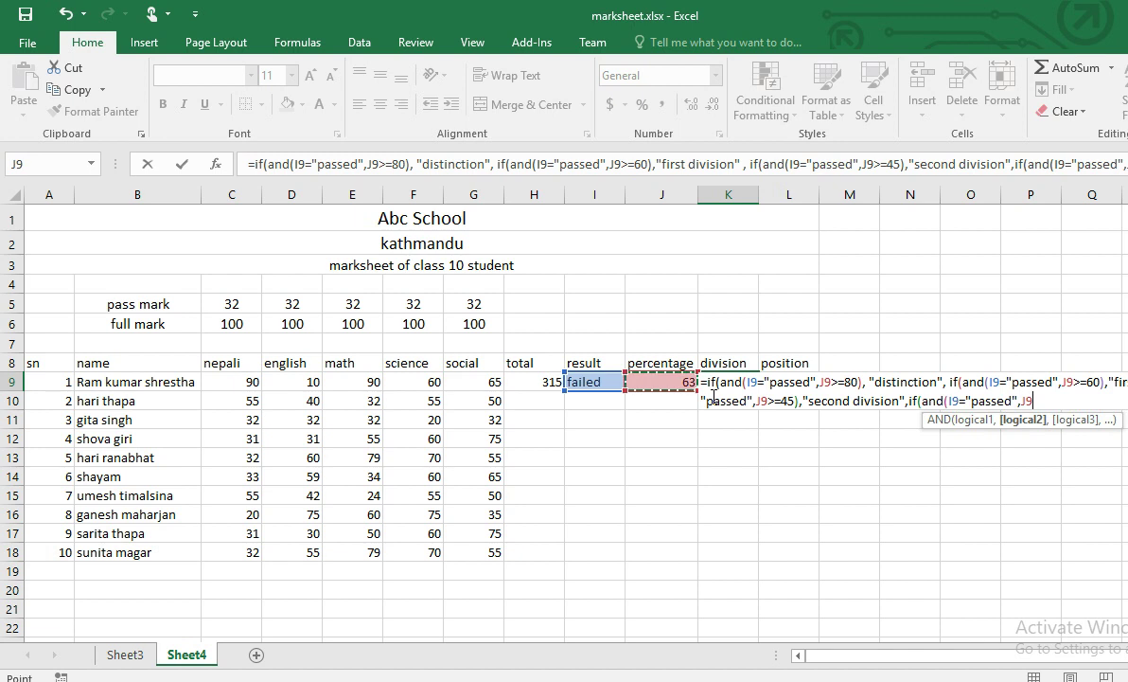
type(">=")
type("32")
type("),\"thisr")
key("BackSpace")
type("rd divis")
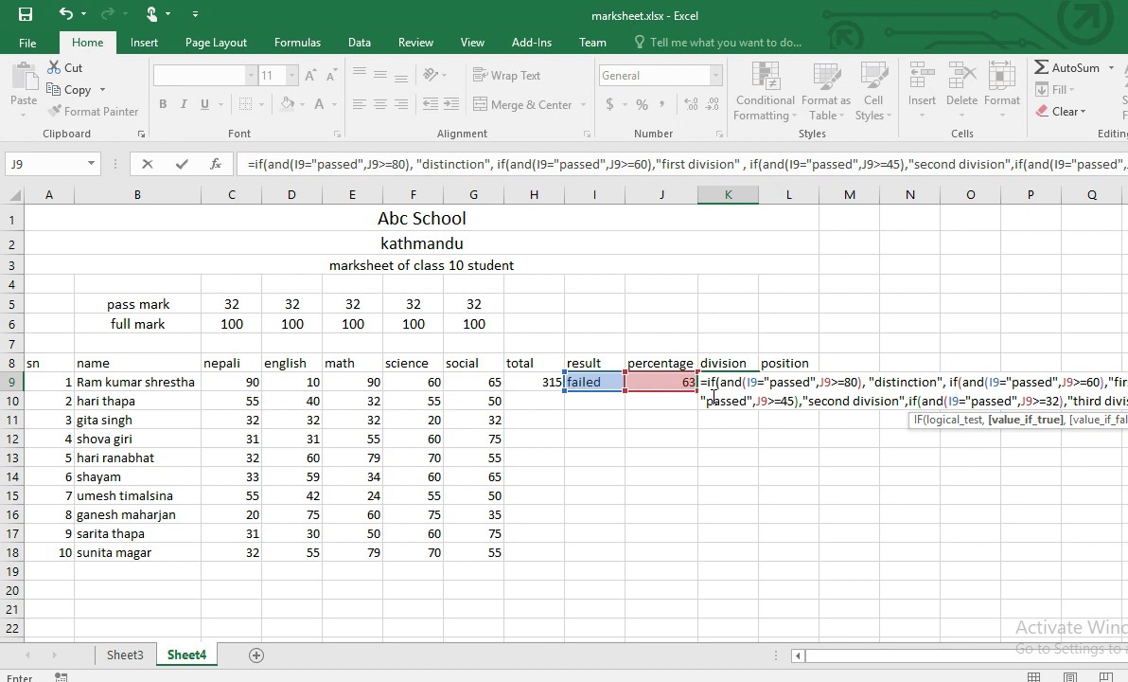
type(",\"")
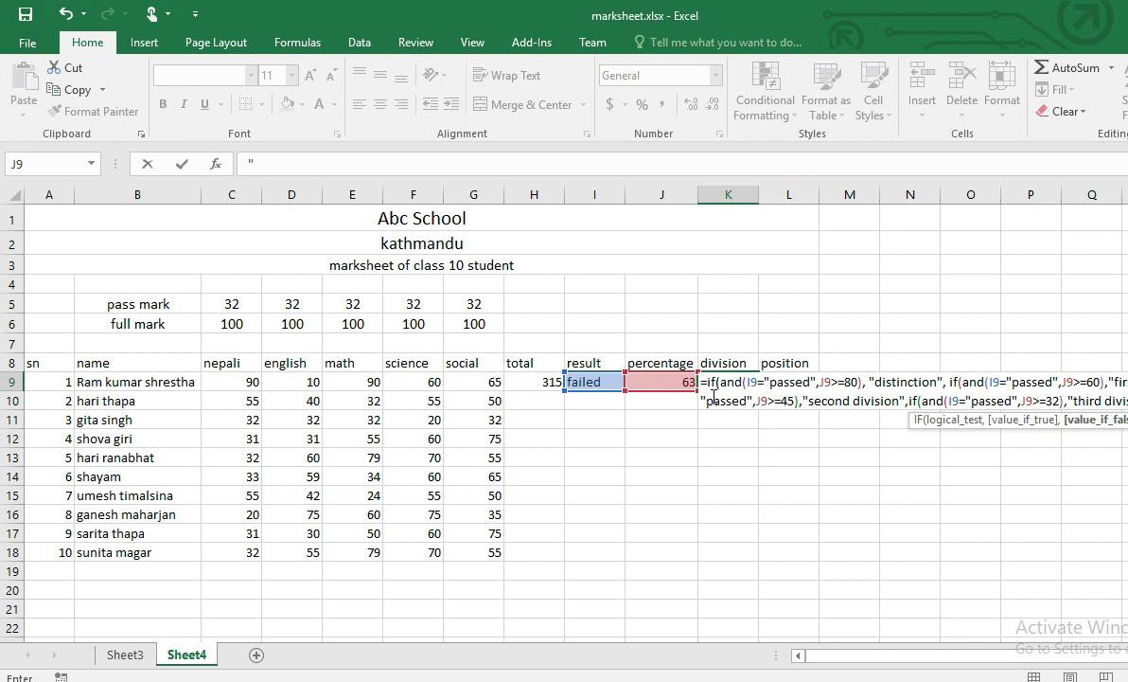
type(" d")
type(")")
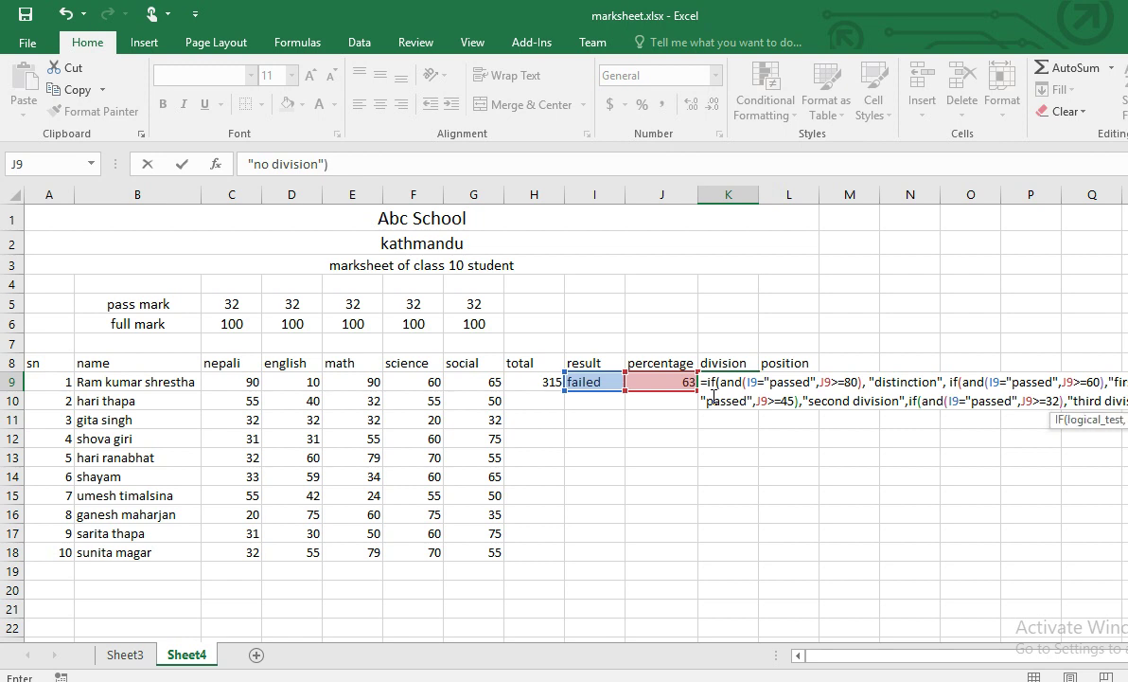
type("))")
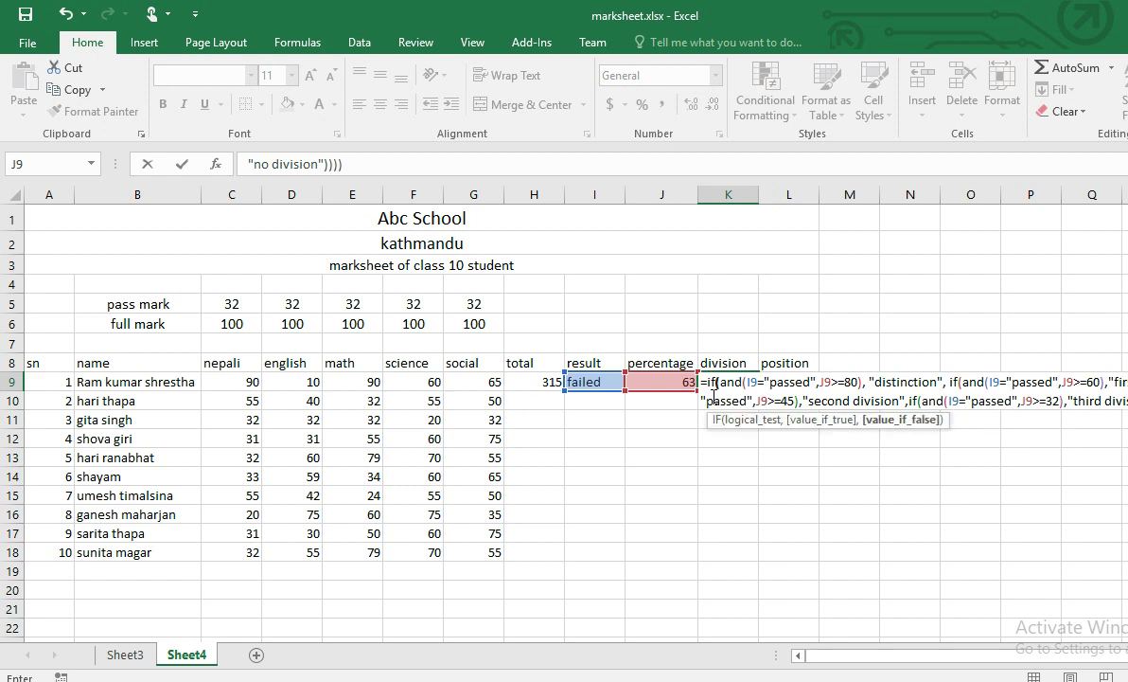
key("Return")
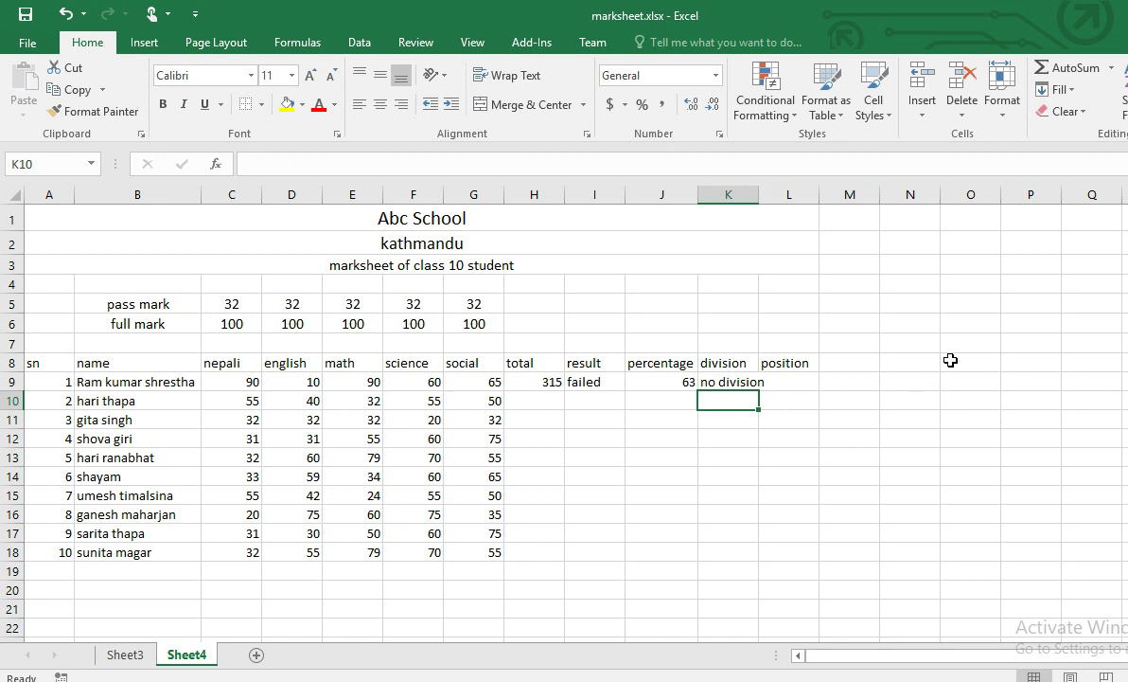
- Change the first student's english mark in D9 to 32 to test the row's formulas
left_click(304, 382)
type("32")
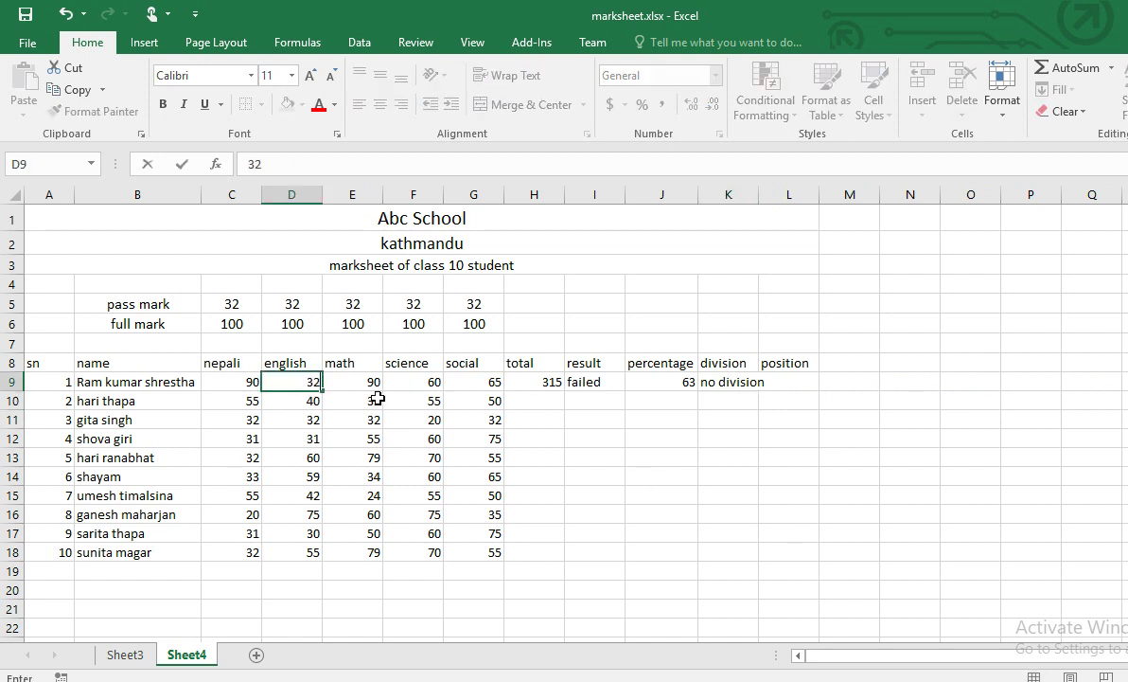
key("Return")
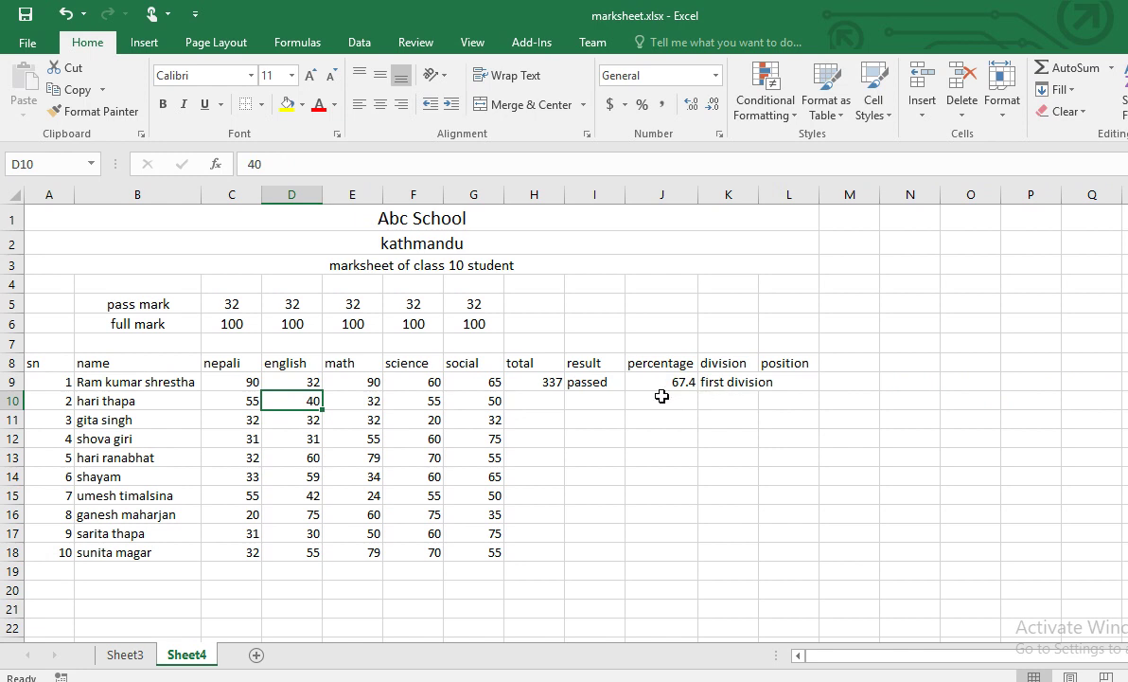
left_click(715, 680)
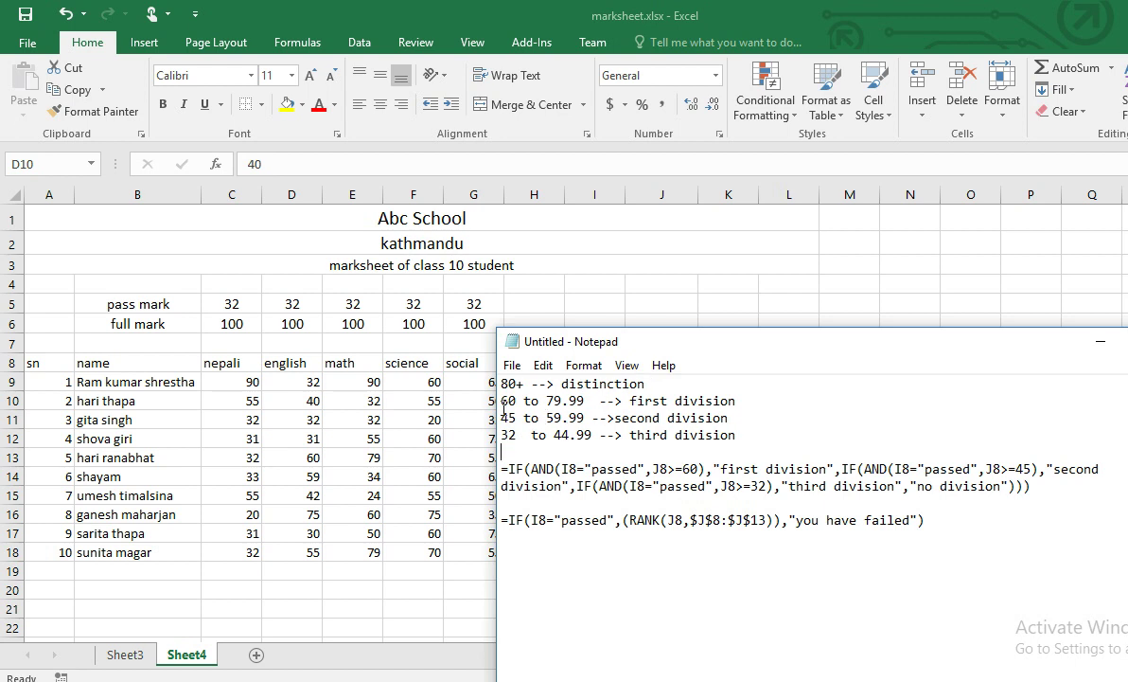
- Review the first, second (45–59.99) and third (up to 44.99) division ranges in Notepad, then minimize it
left_click_drag(491, 402, 522, 407)
left_click_drag(631, 401, 543, 401)
left_click_drag(611, 418, 523, 419)
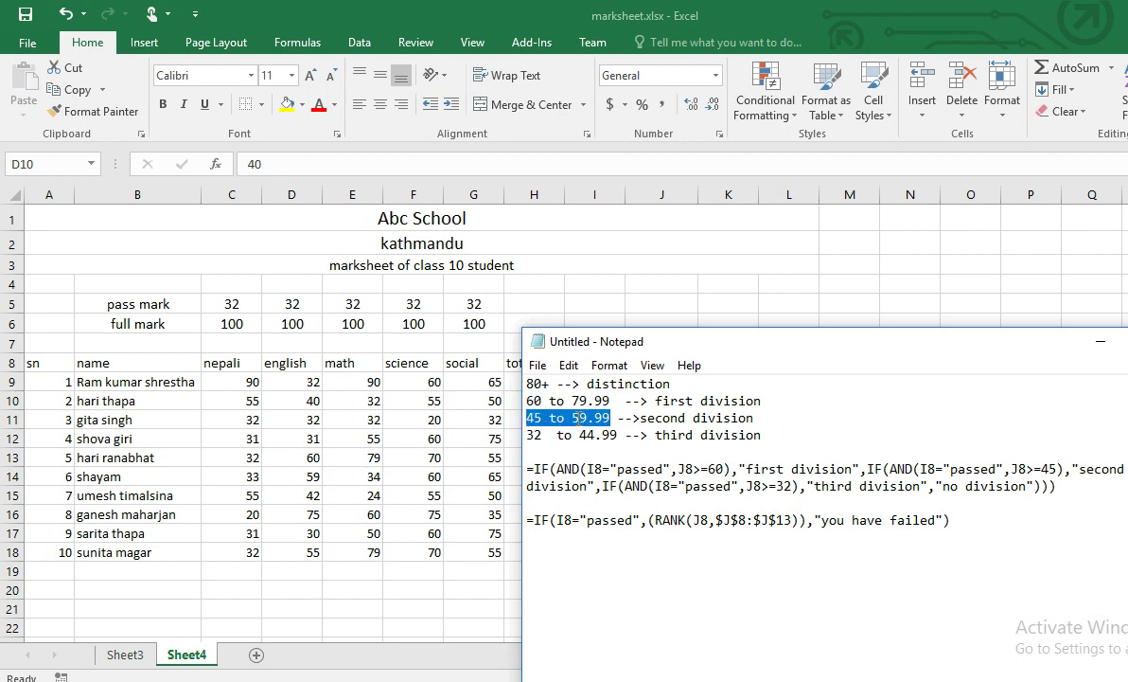
left_click_drag(572, 418, 611, 417)
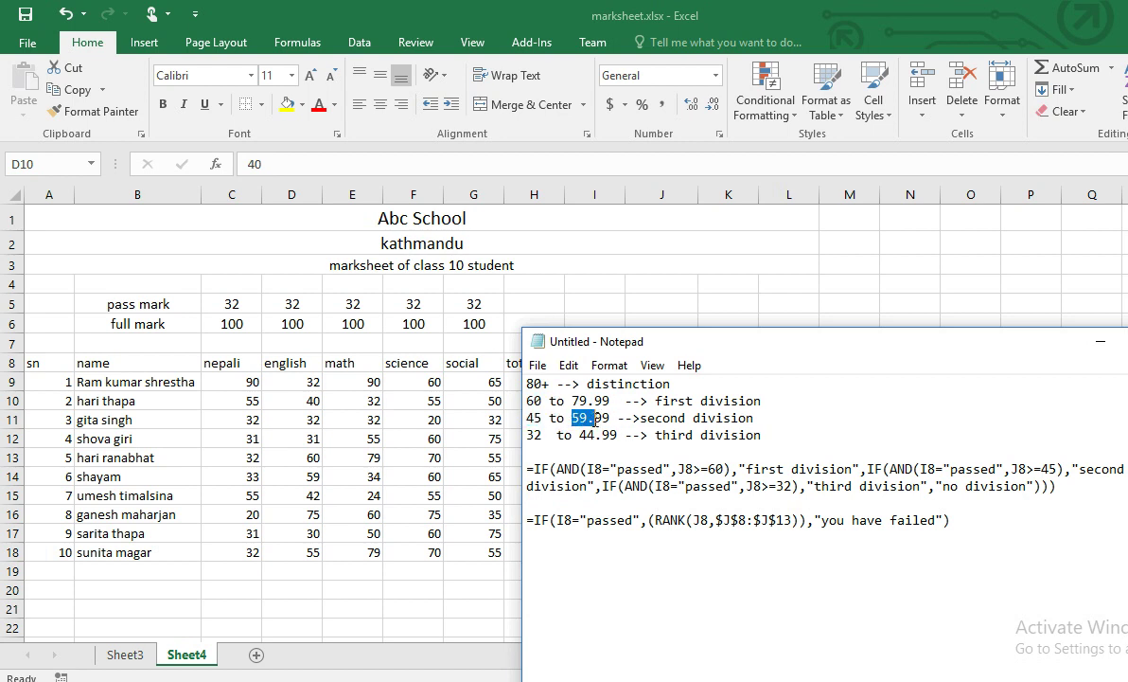
left_click(534, 436)
left_click_drag(580, 435, 616, 431)
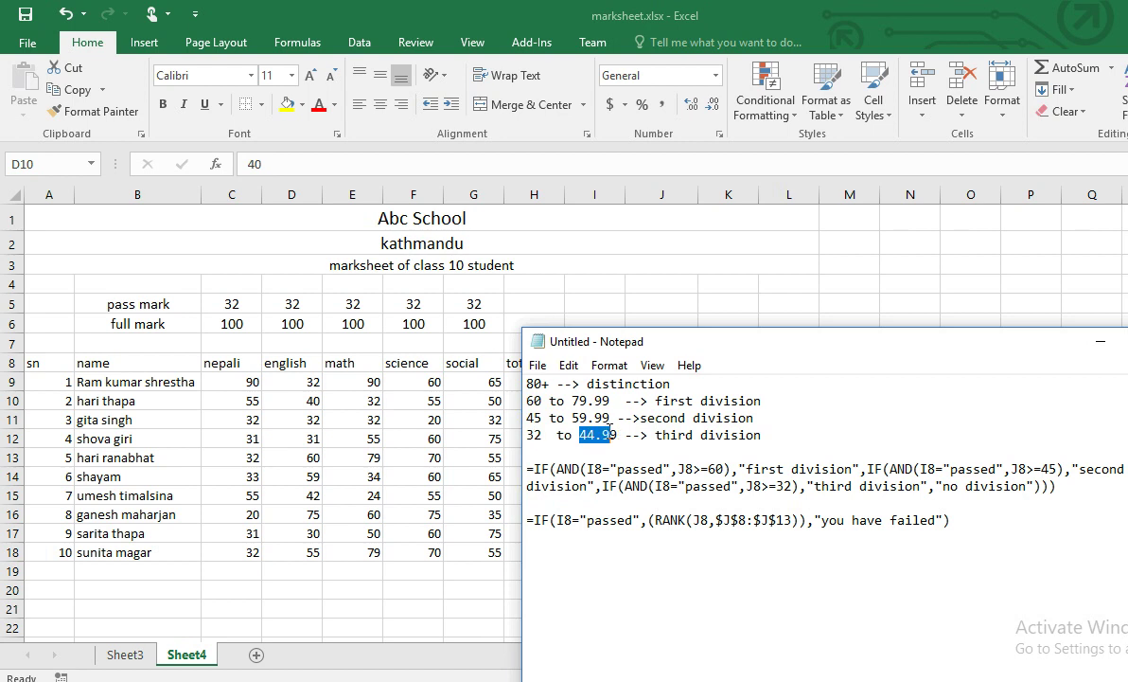
left_click(763, 434)
left_click(1100, 342)
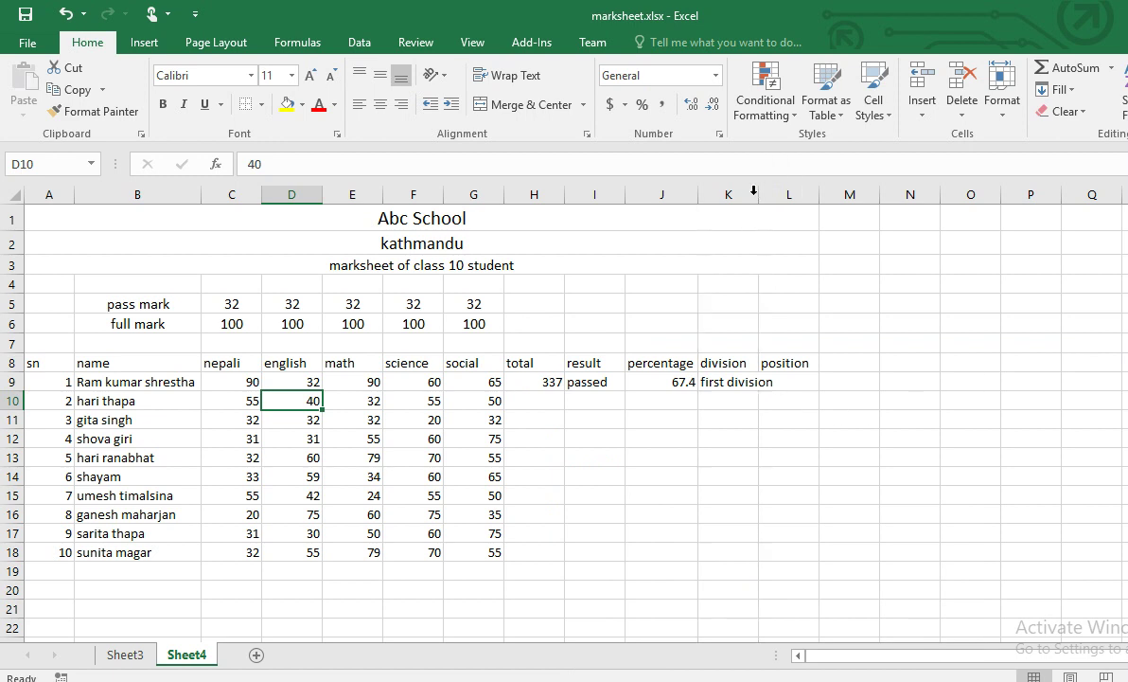
- Widen the division column K so its text fits
left_click_drag(755, 190, 773, 190)
left_click(805, 382)
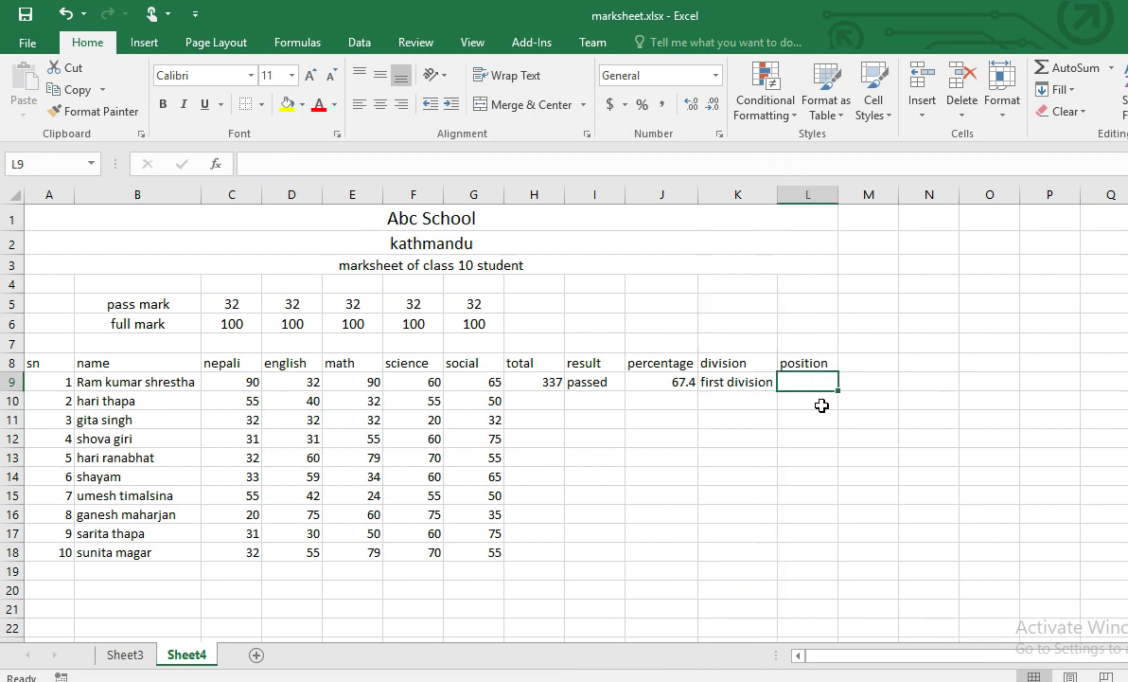
left_click(329, 393)
- Set the first student's english mark in D9 back to 10 and select L9
left_click(306, 379)
type("10")
key("Return")
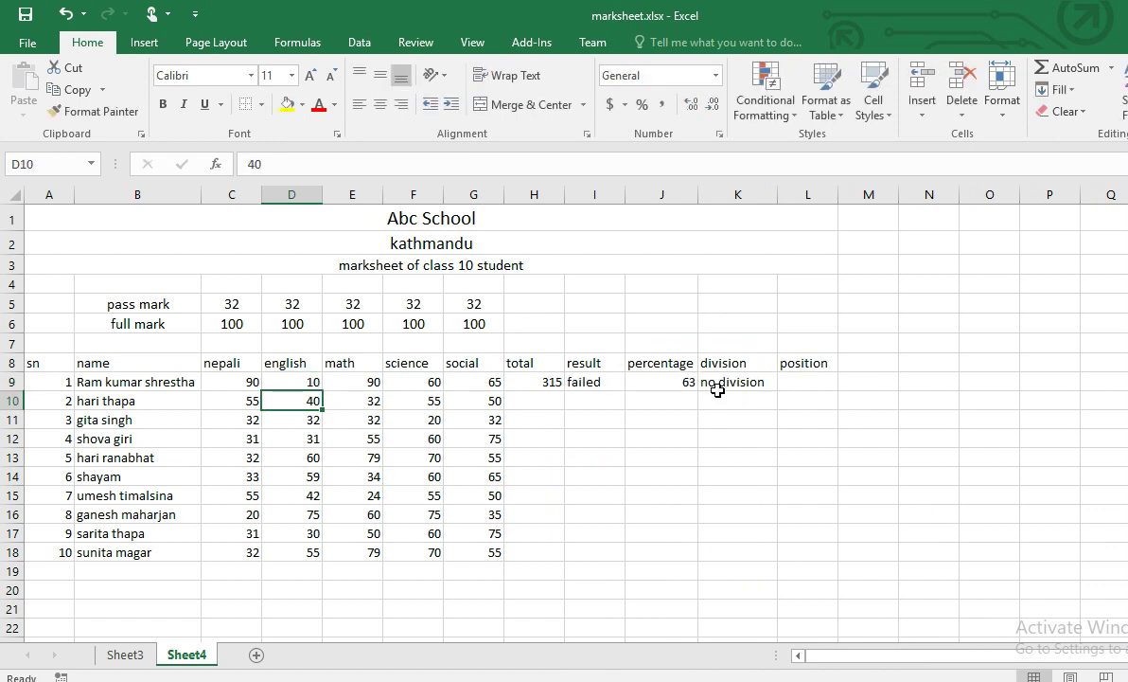
left_click(801, 381)
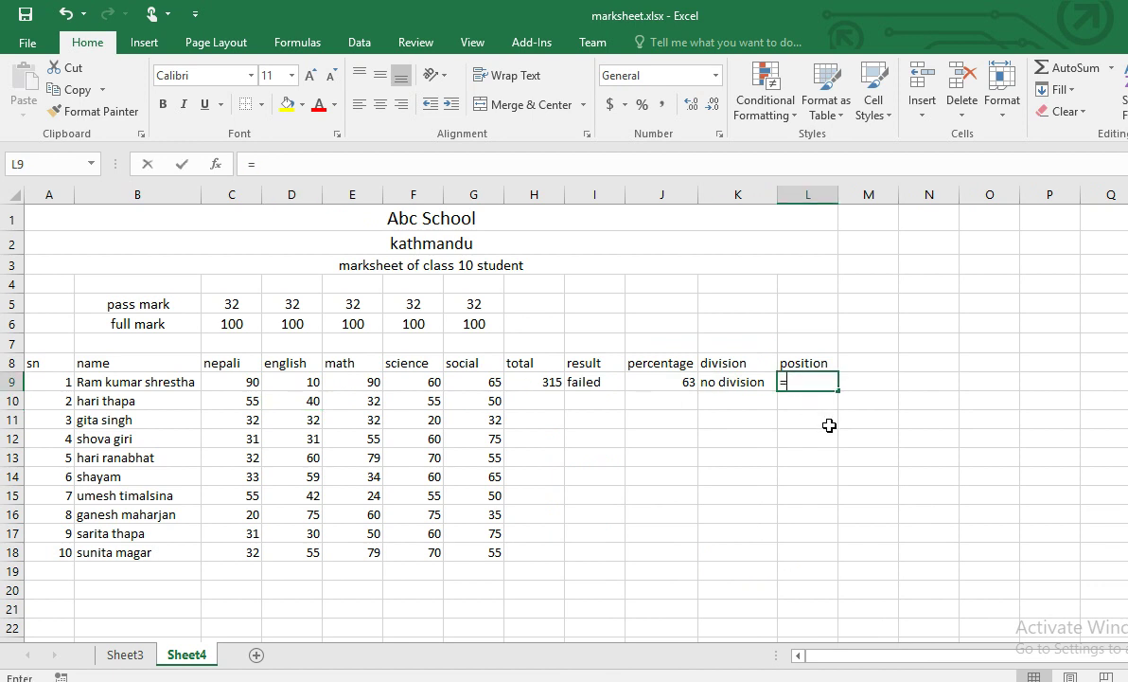
- Enter =IF(I9="passed", RANK(J9,J9:J18), " no postion") in L9 for the student's position
type("=if")
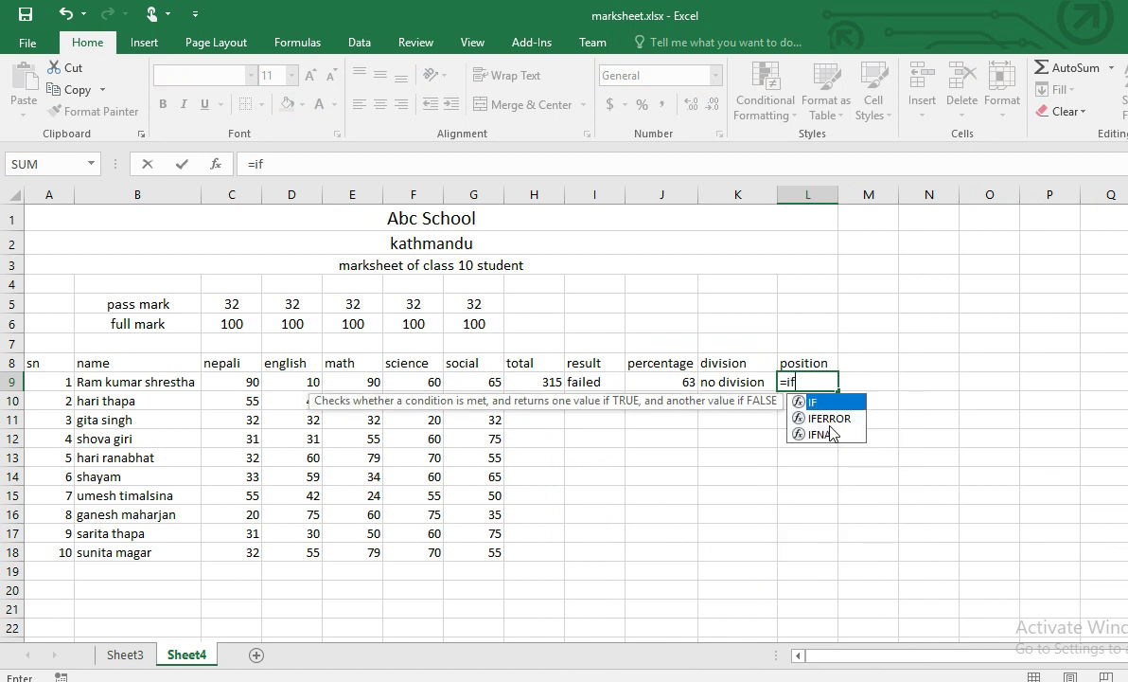
type("(")
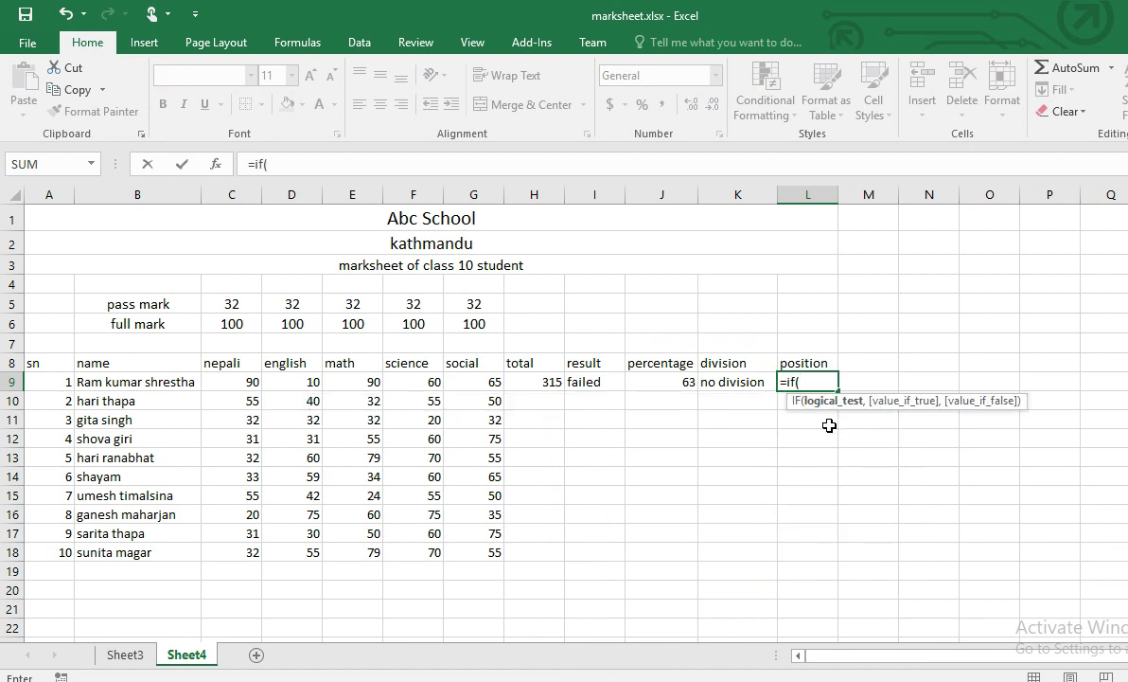
key("Left")
key("Left")
key("Left")
type("=\"passed\"")
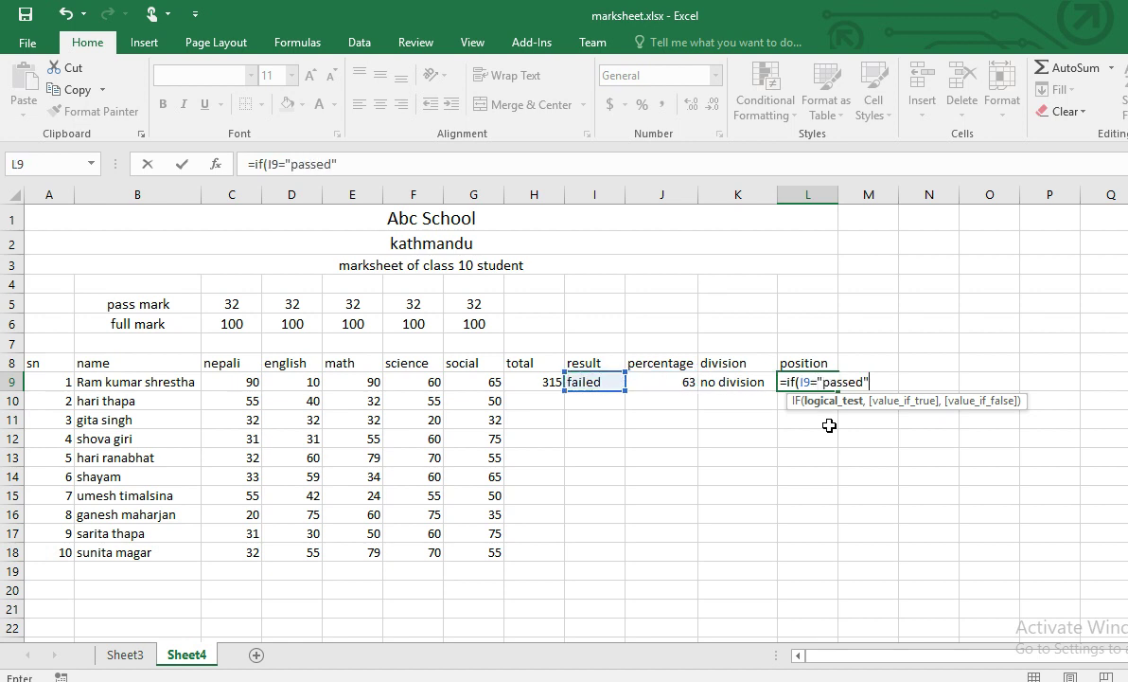
type(", r")
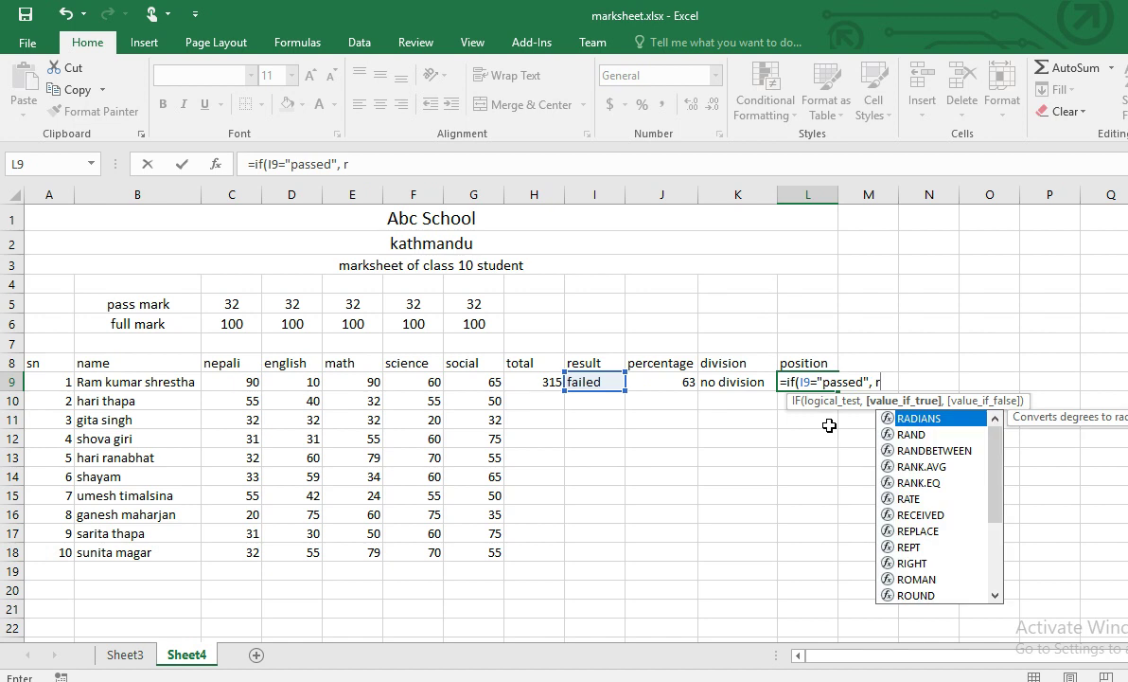
type("andk")
key("BackSpace")
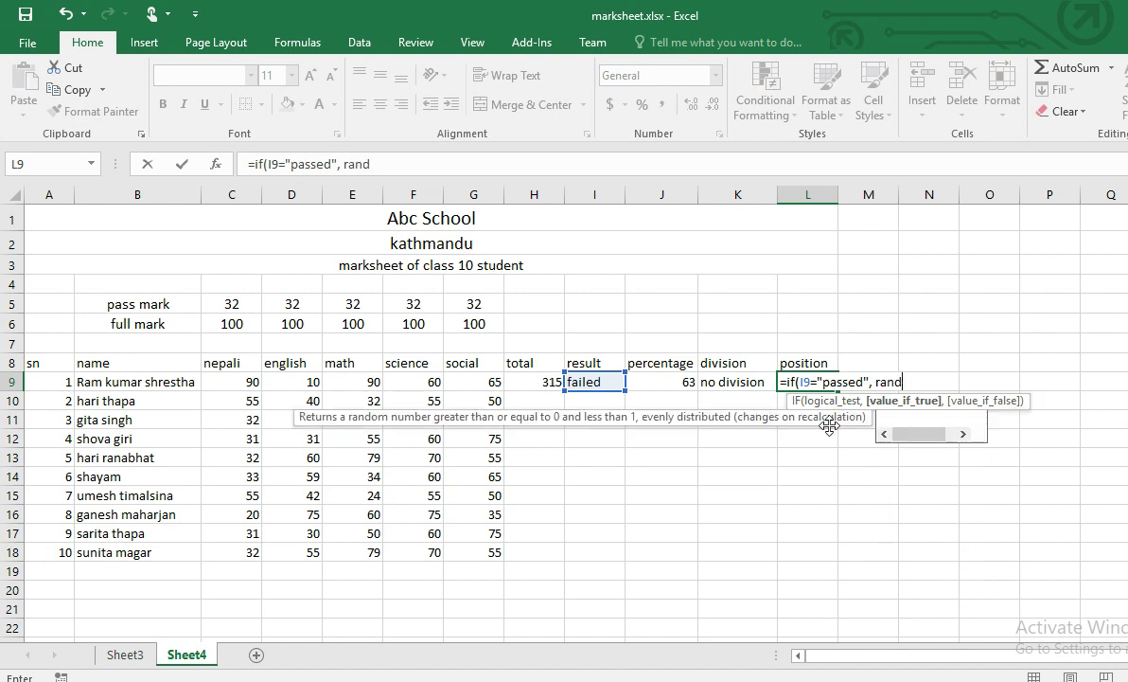
key("BackSpace")
type("k")
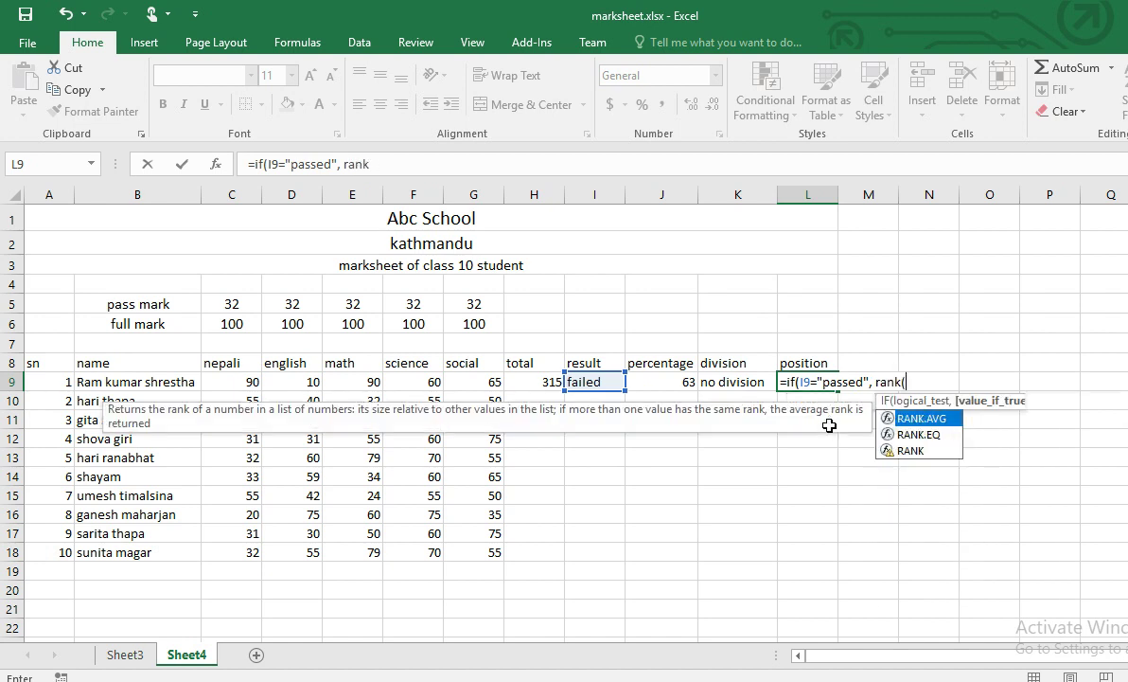
type("(")
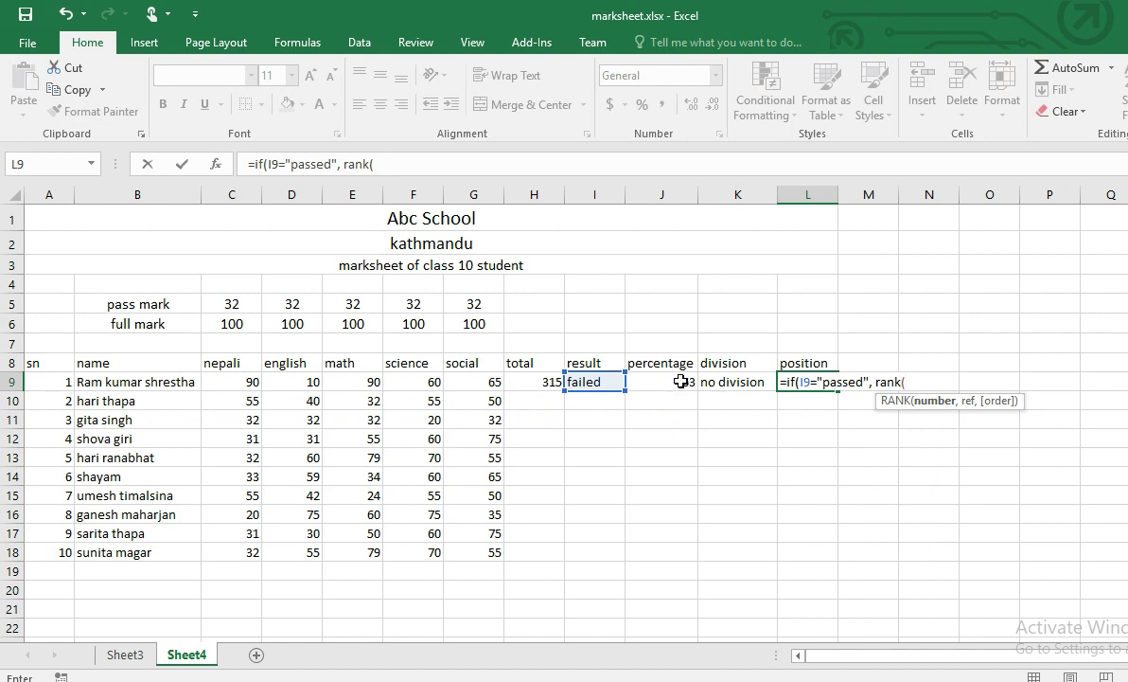
left_click(681, 381)
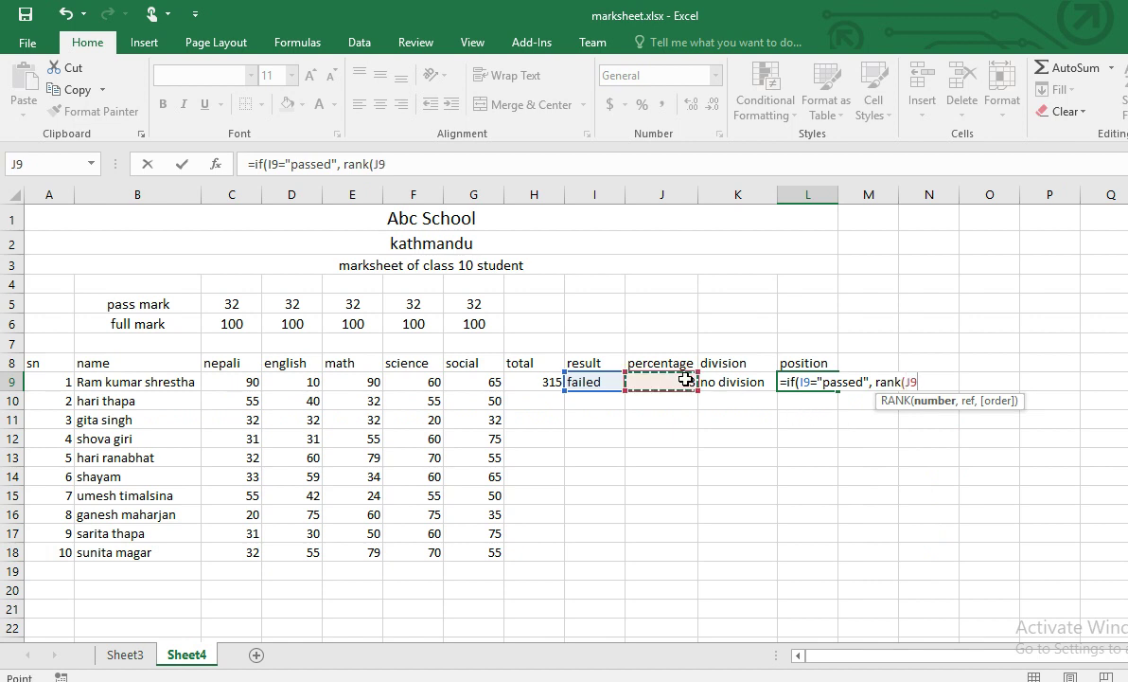
type(",")
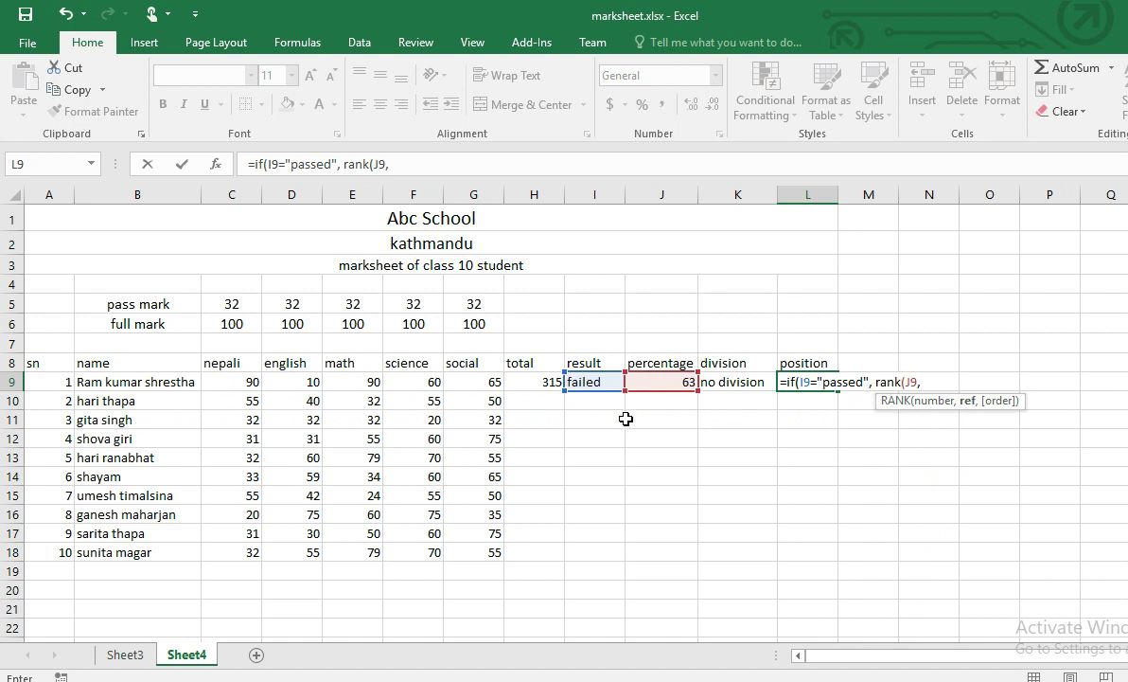
left_click(657, 380)
left_click_drag(659, 407, 661, 558)
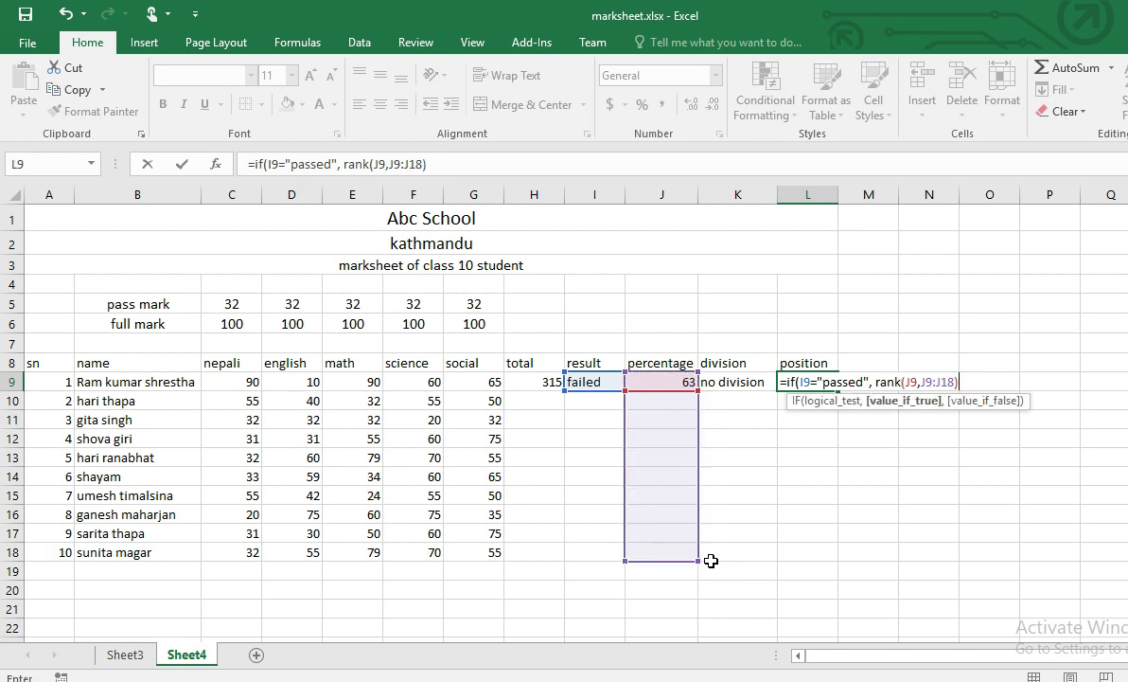
type(", \" no postion")
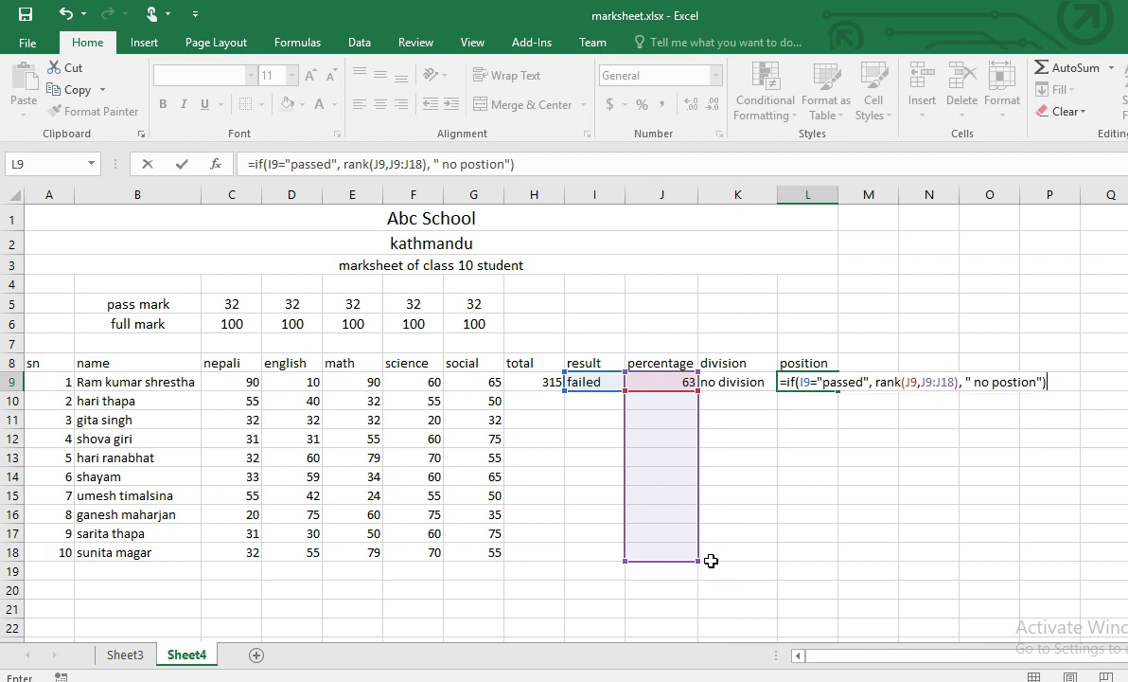
key("Return")
- Open L9's position formula at its RANK range argument, then recommit it unchanged
left_click(804, 382)
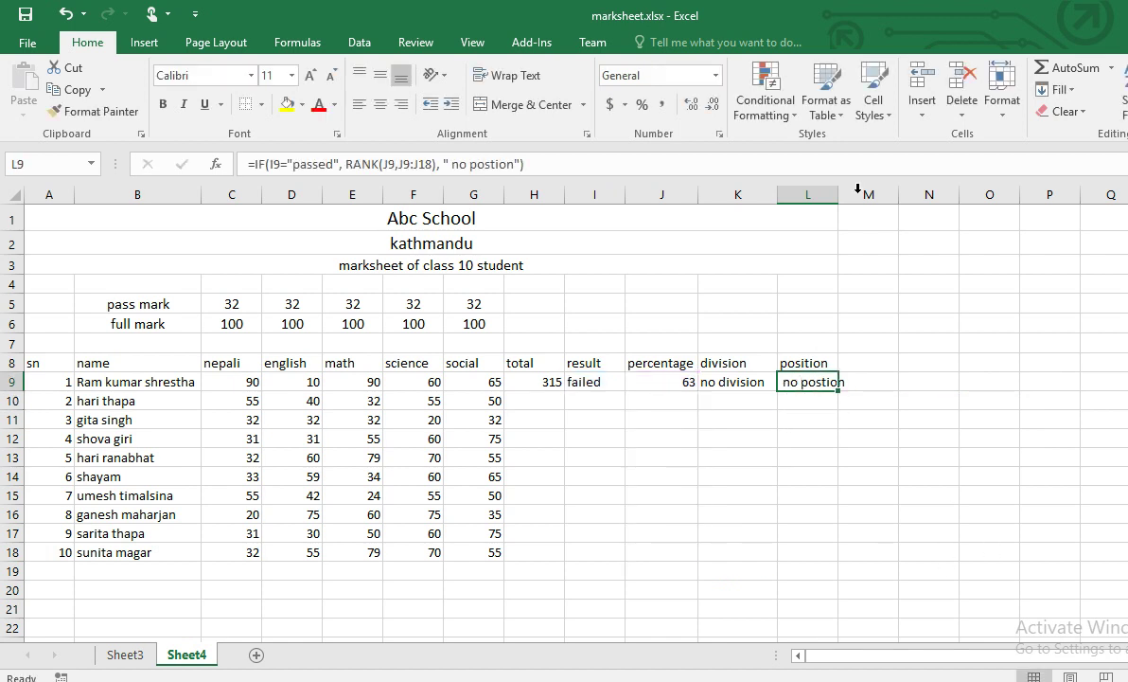
double_click(801, 379)
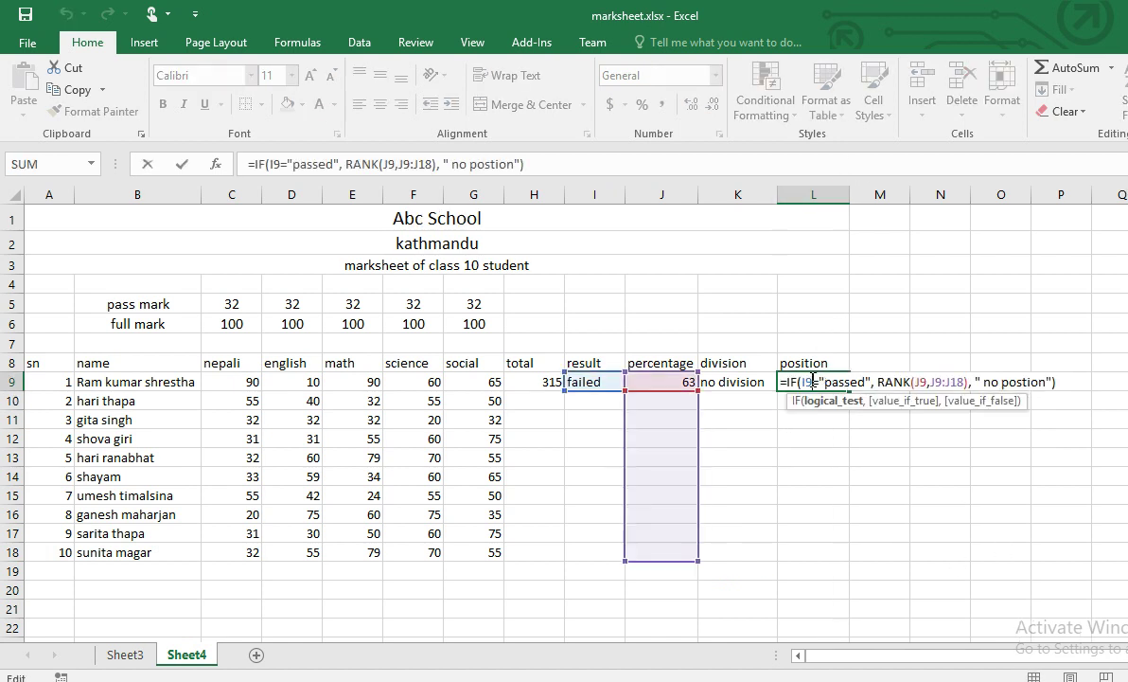
left_click(930, 382)
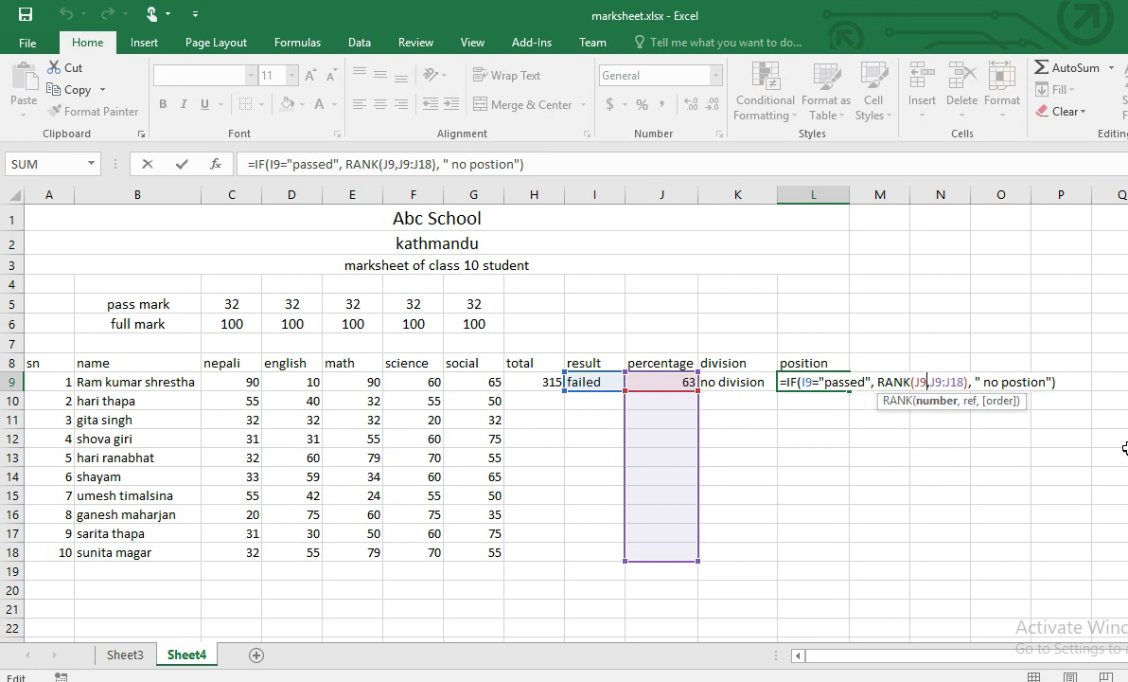
key("Right")
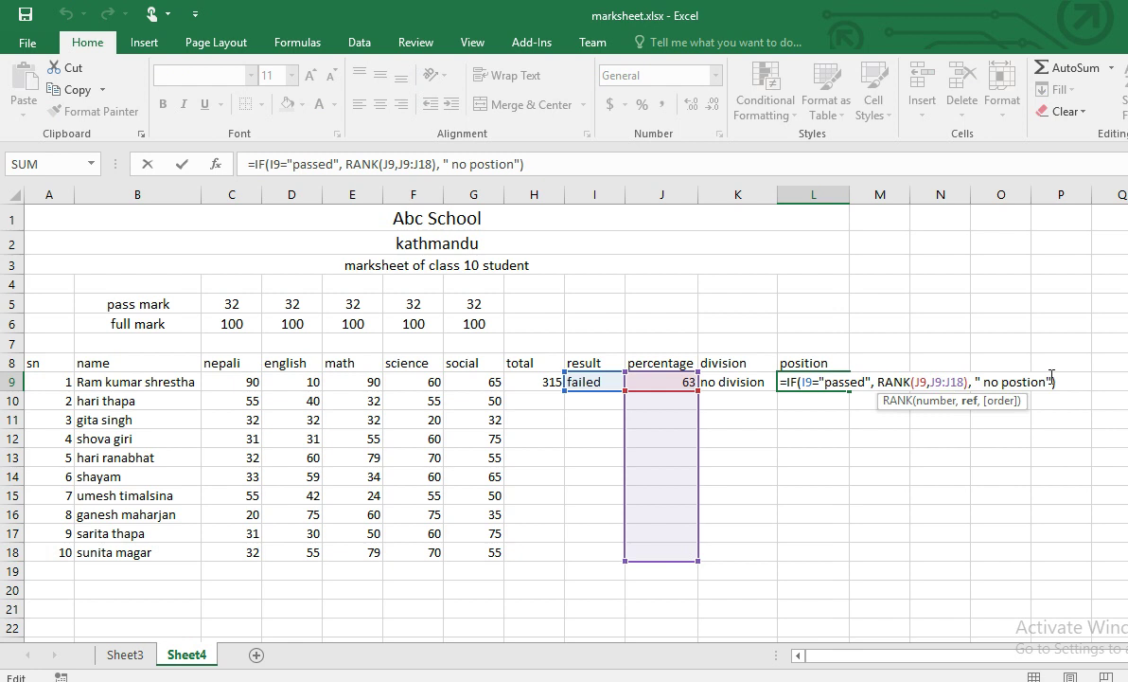
key("Return")
- Change the RANK range in L9 to absolute $J$9:$J$18 in the formula bar
left_click(824, 381)
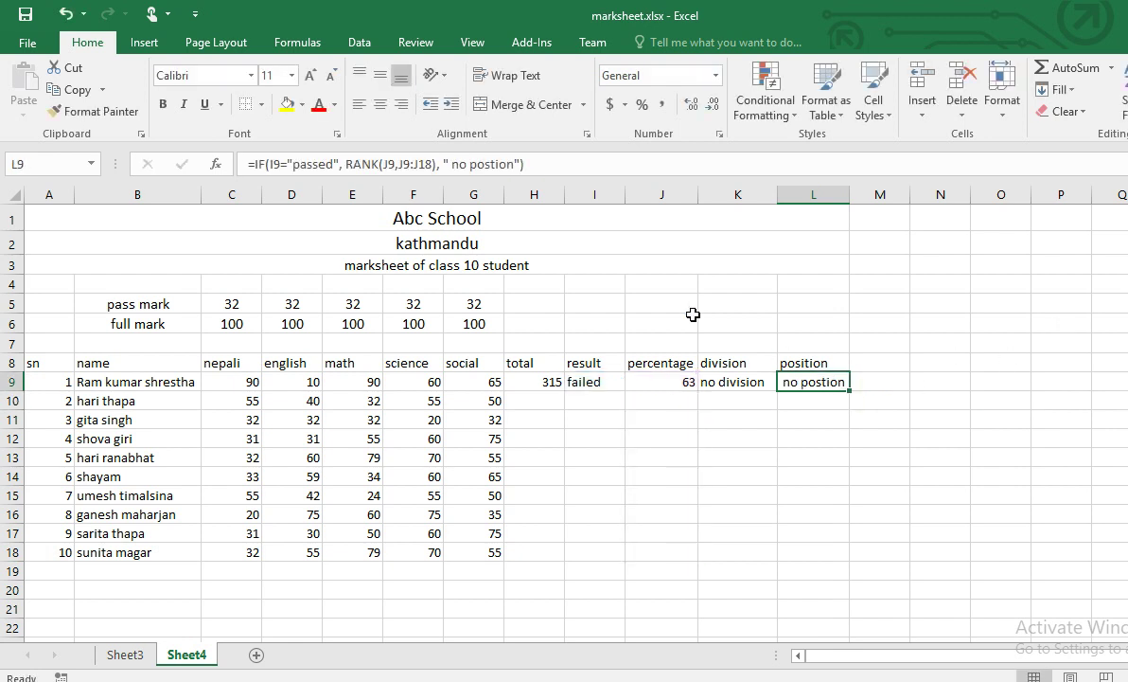
left_click(388, 165)
left_click(399, 164)
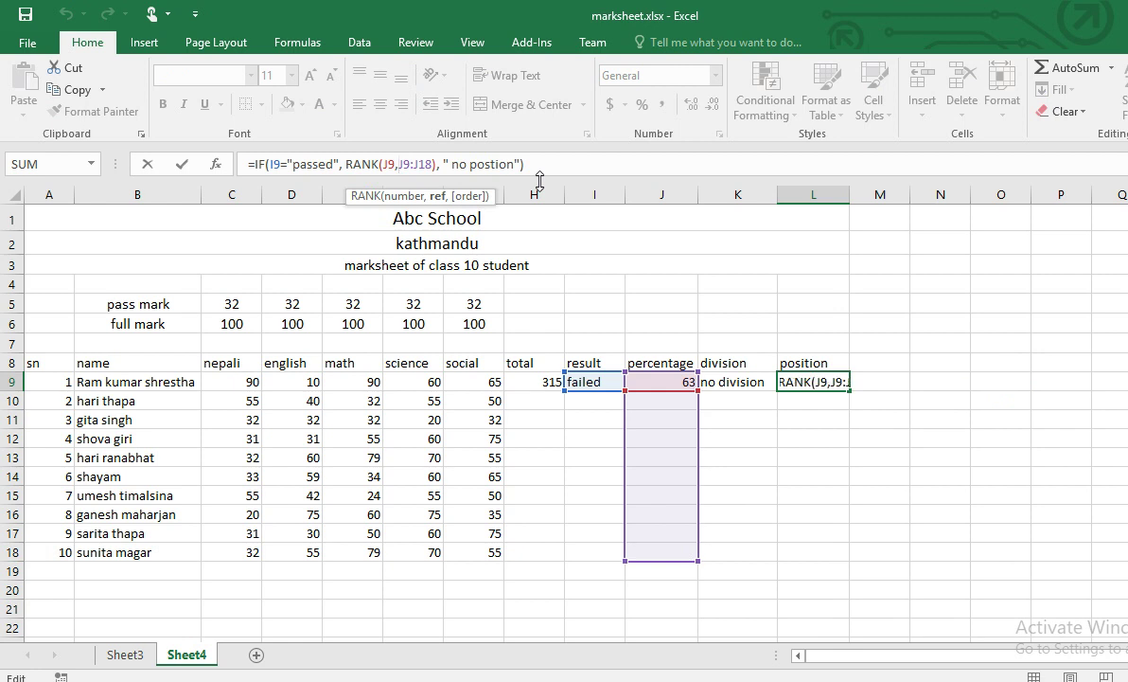
type("$")
key("Right")
type("$J$9:$")
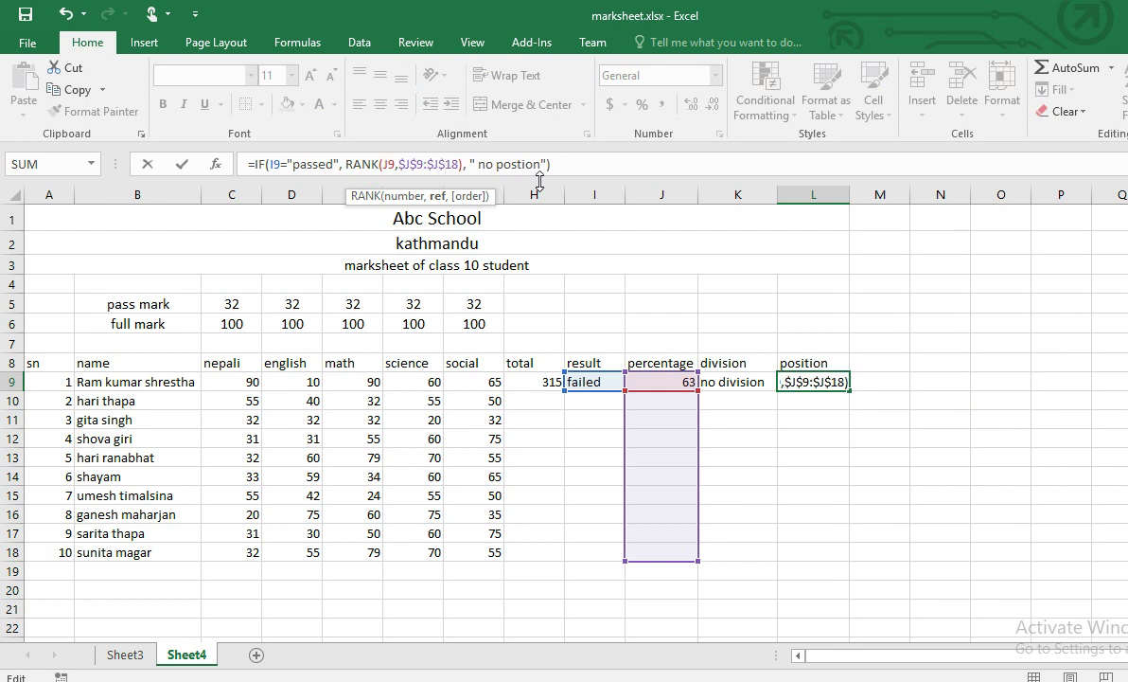
key("Return")
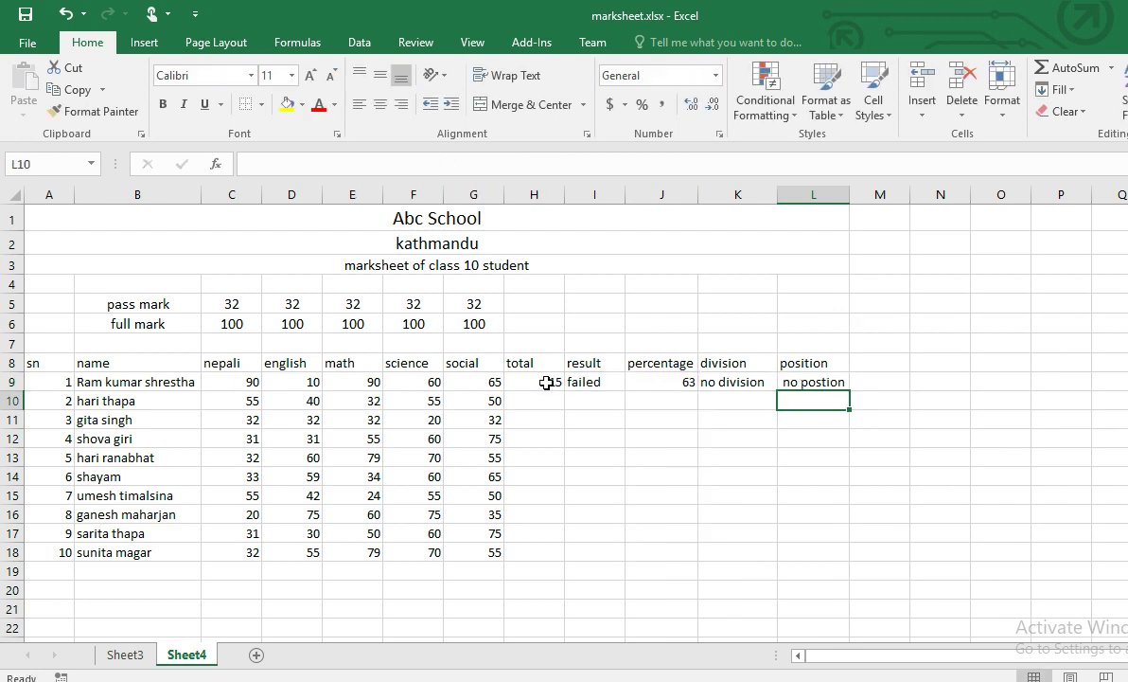
- Fill the H9:L9 formulas down to row 18 and check the positions in L18 and L9
left_click_drag(549, 383, 813, 384)
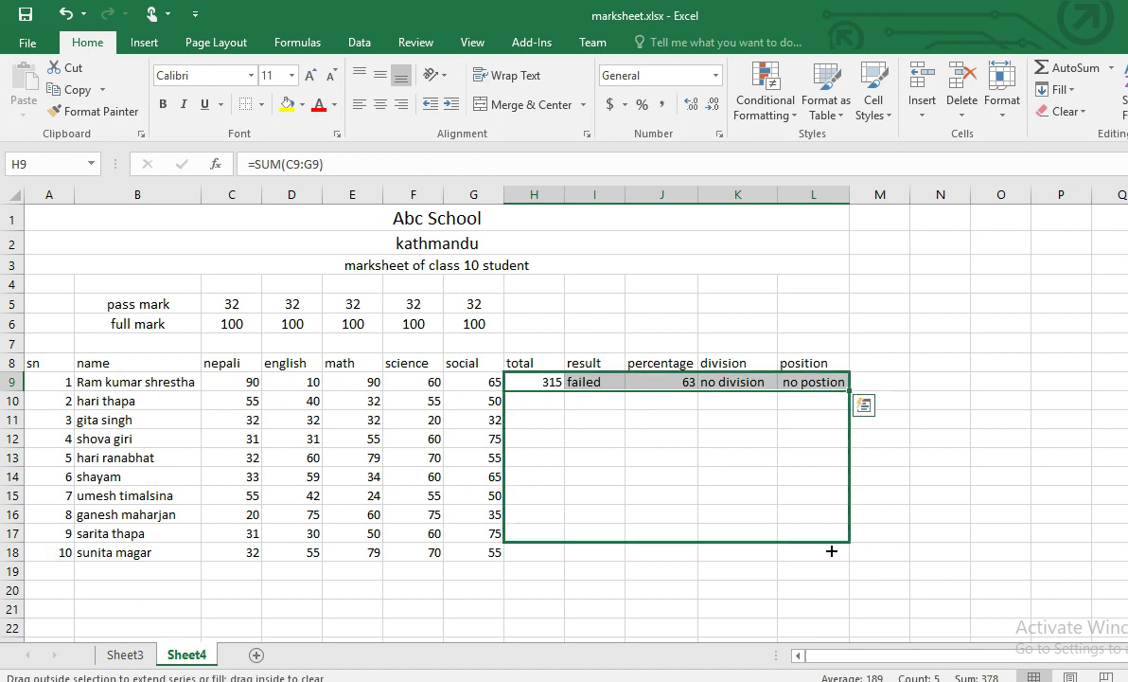
left_click_drag(849, 392, 827, 558)
left_click(939, 494)
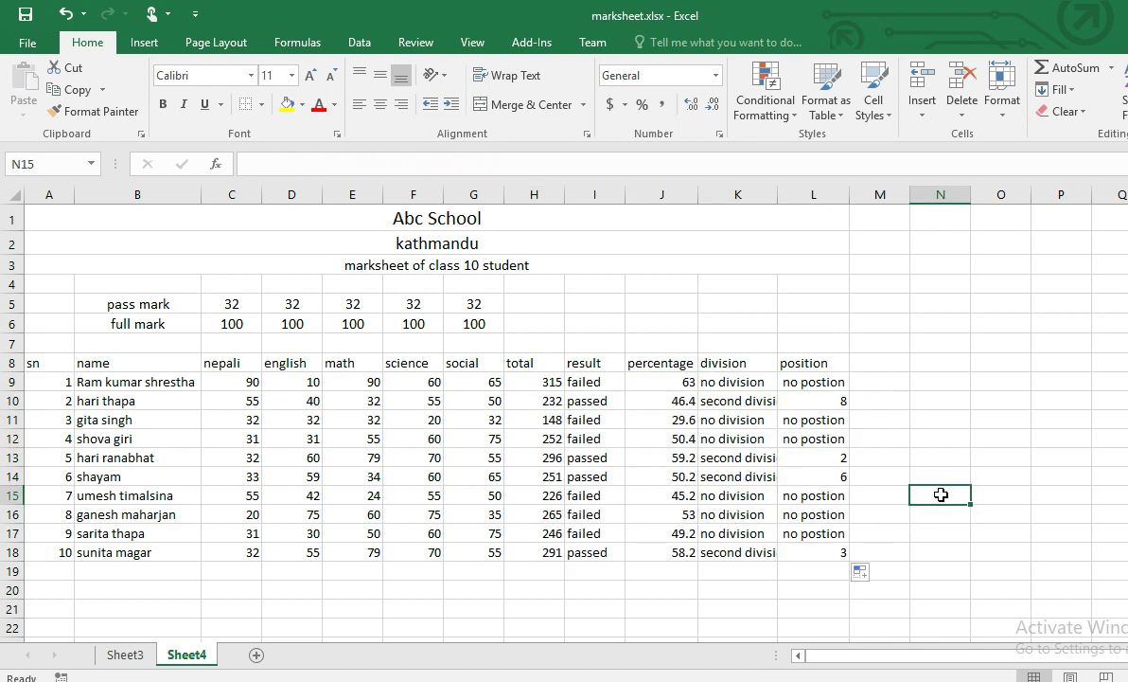
left_click(828, 547)
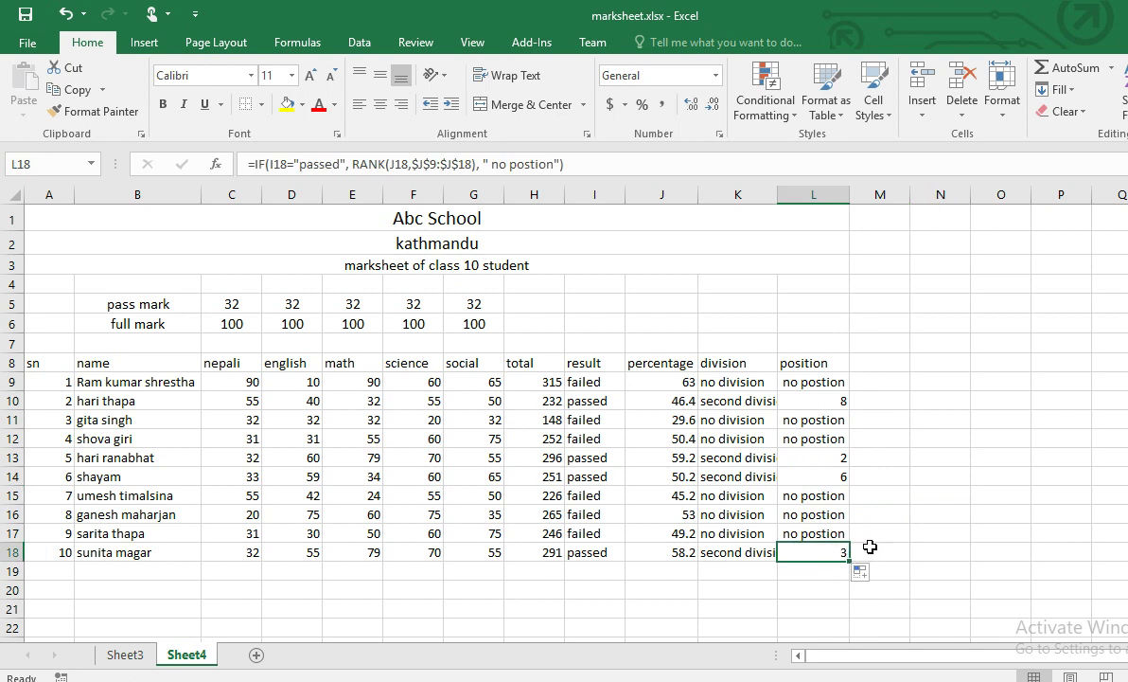
scroll(935, 531, "down", 1)
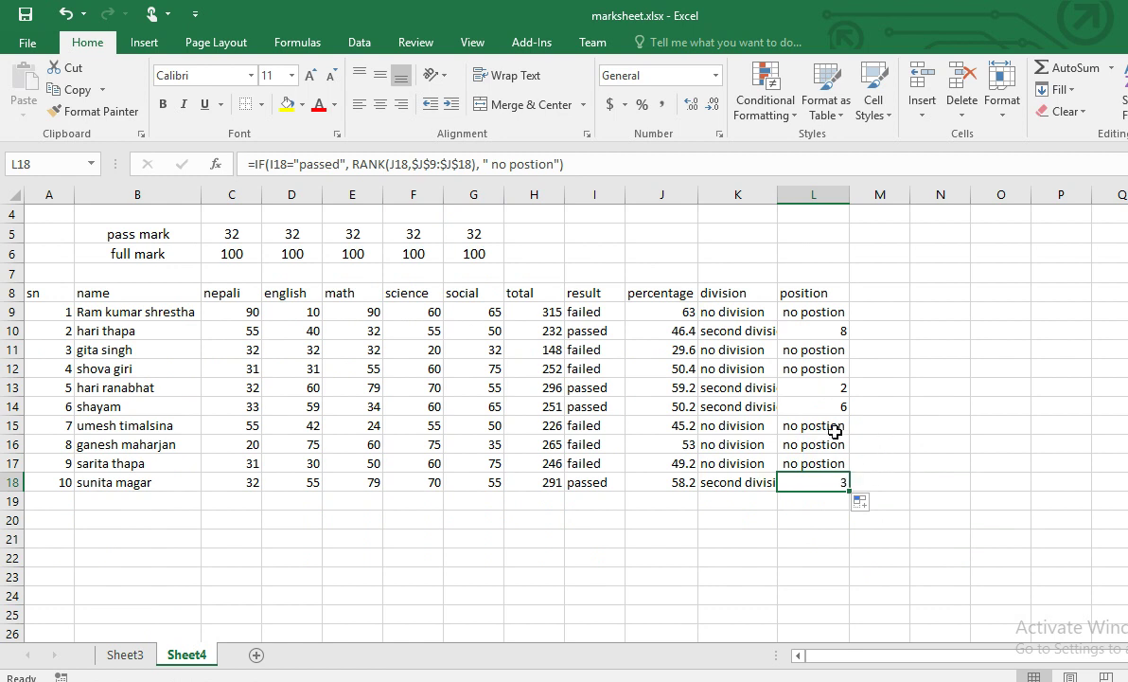
left_click(823, 312)
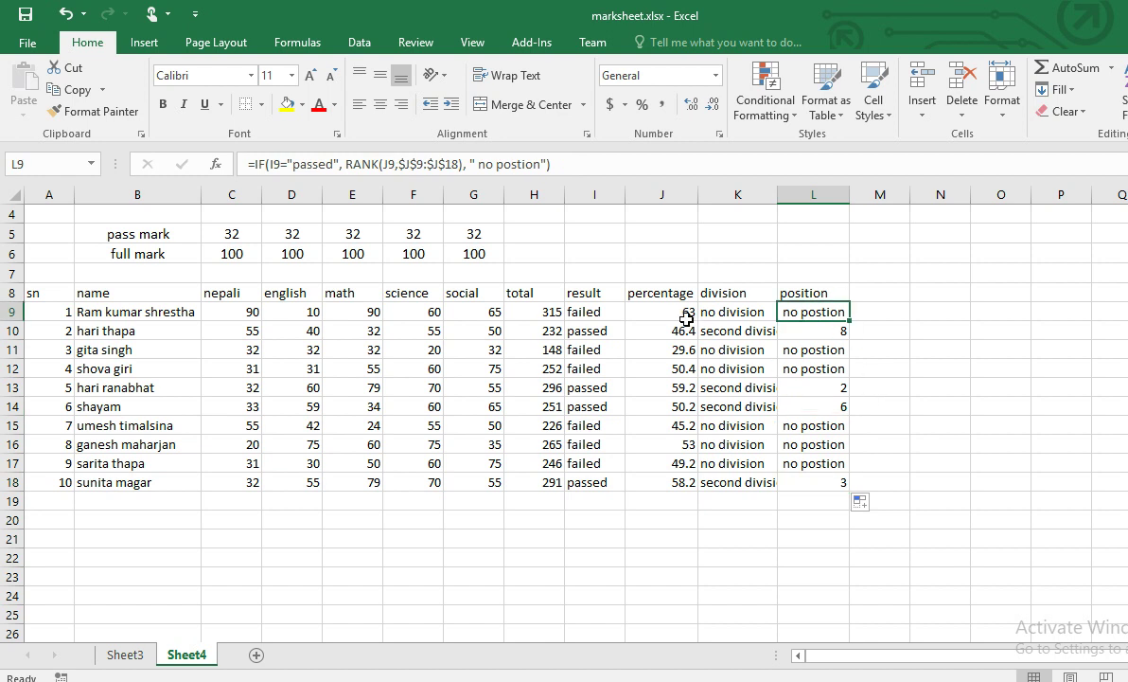
- Apply All Borders to the marks table A8:L18
mouse_move(42, 292)
left_mouse_down()
mouse_move(107, 296)
mouse_move(811, 484)
left_mouse_up()
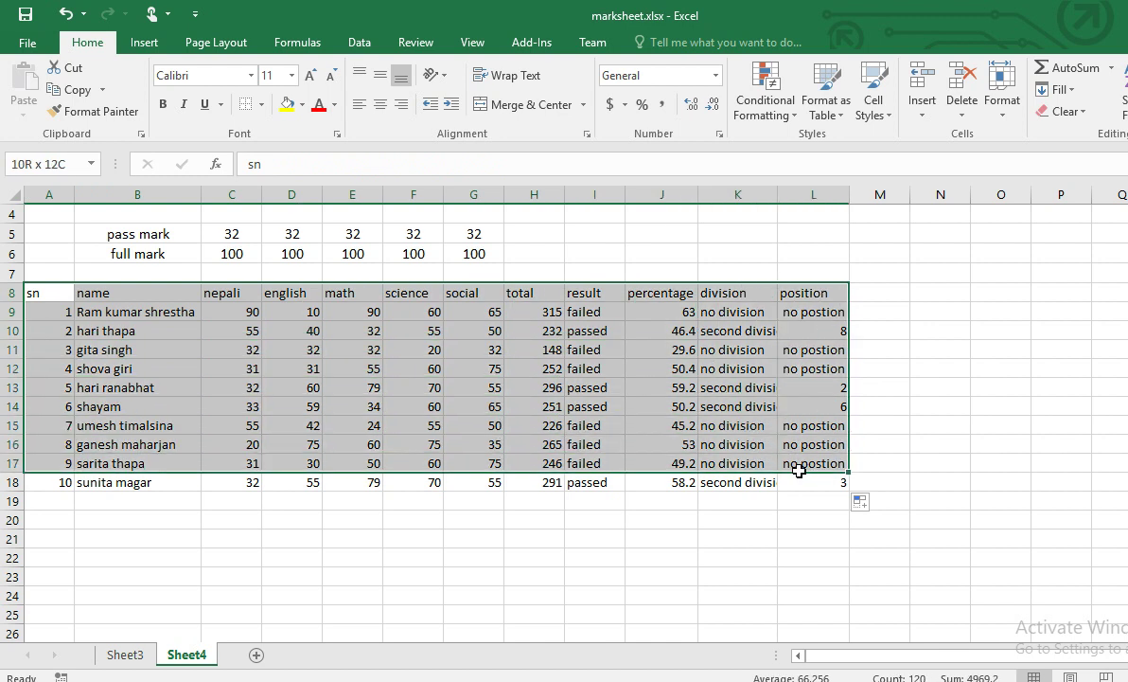
left_click(262, 104)
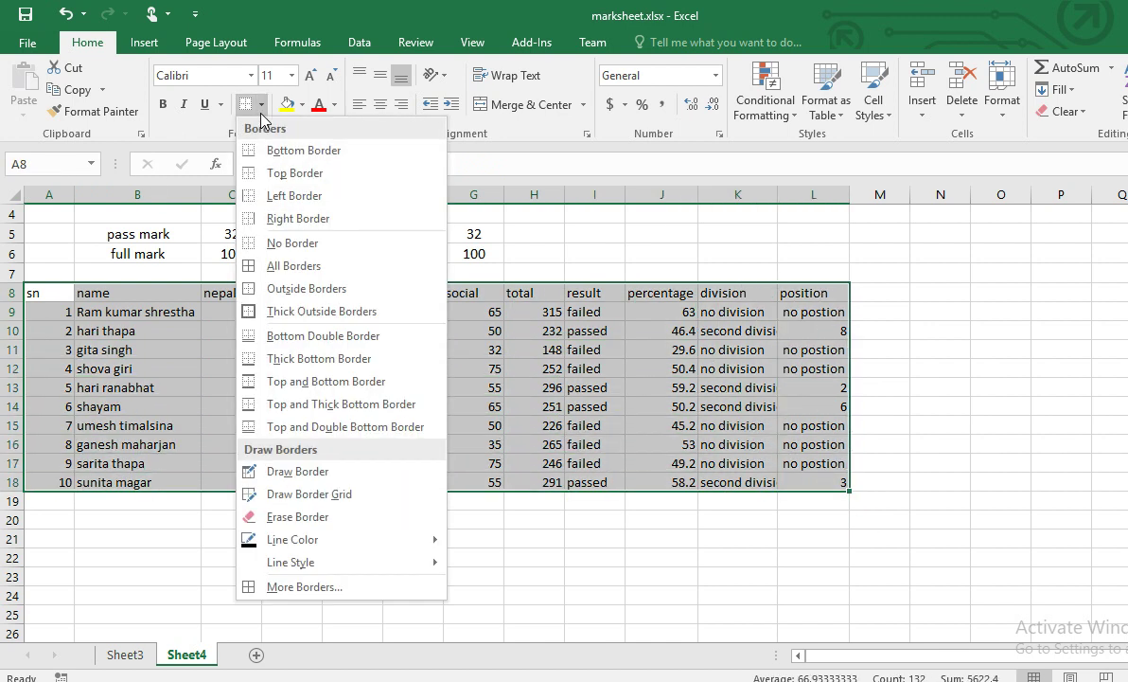
left_click(269, 265)
left_click(729, 368)
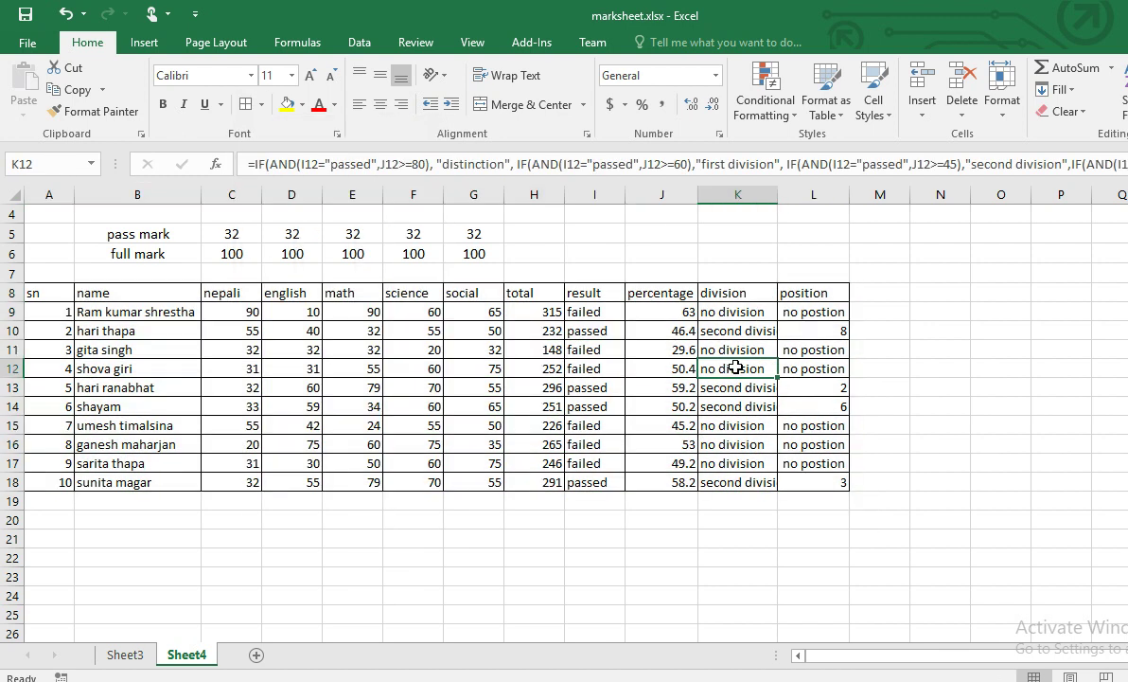
left_click(782, 312)
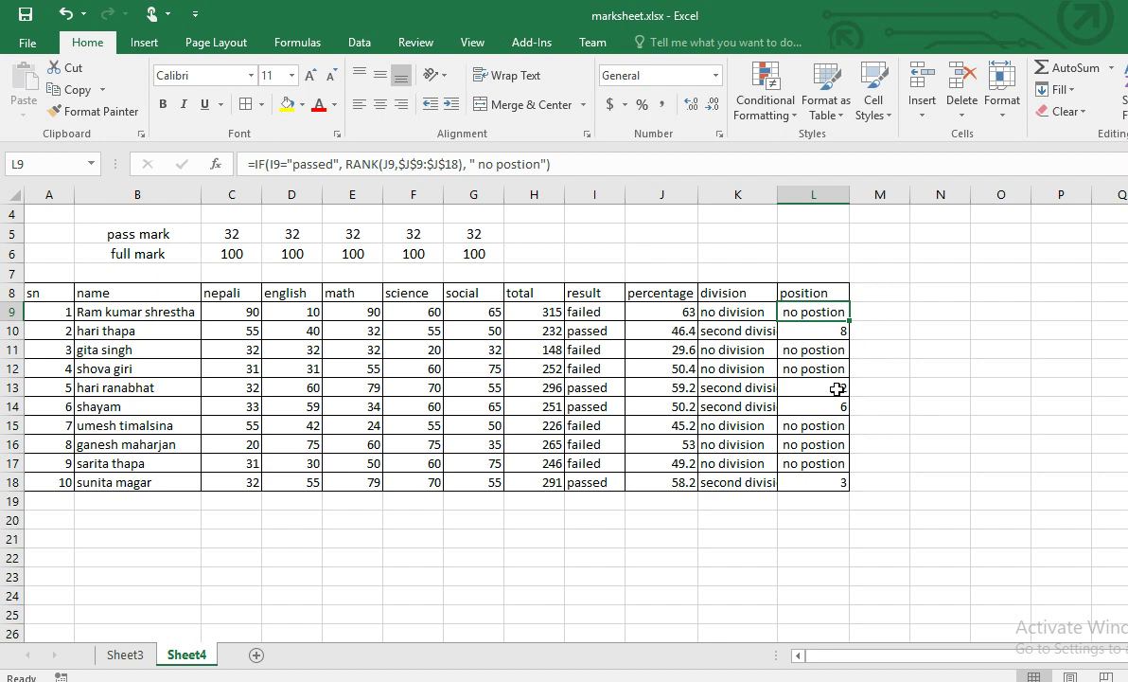
- Check positions in L13 and L14, then change D9's english mark to 32
left_click(783, 381)
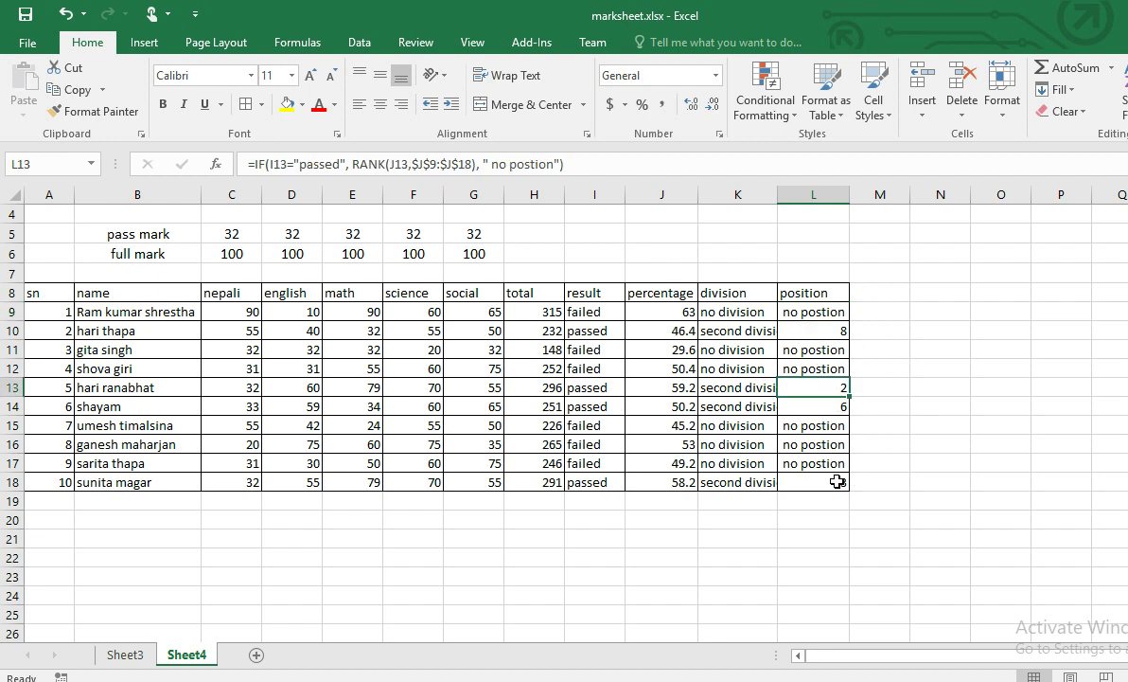
left_click(821, 404)
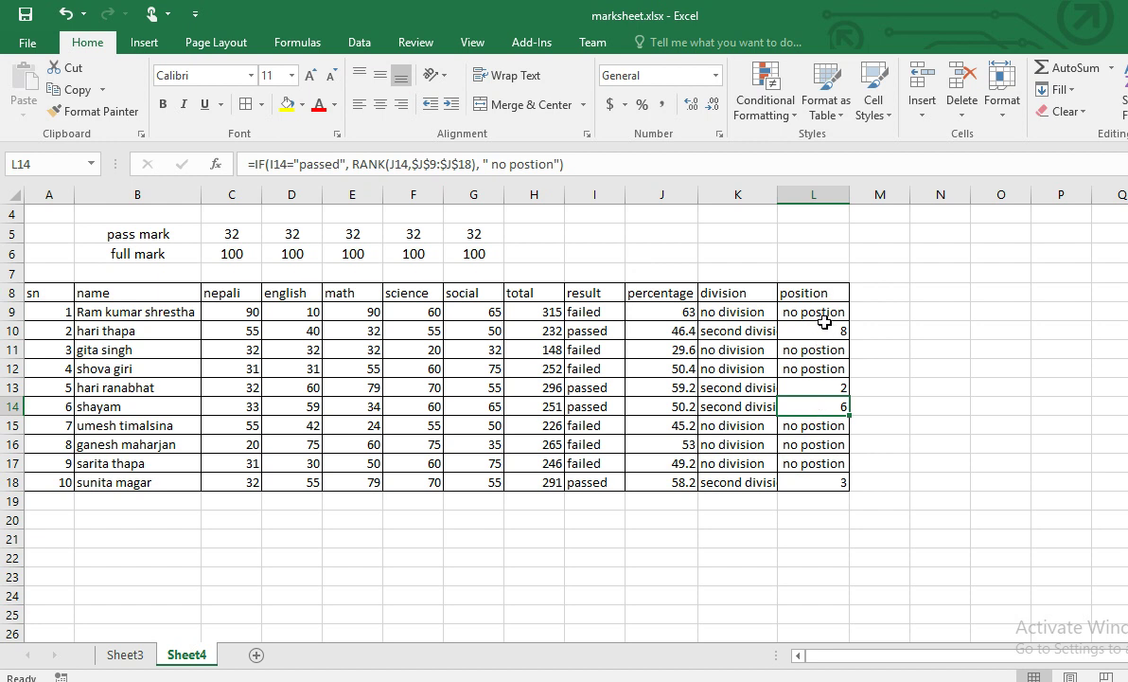
left_click(297, 293)
type("32")
key("Return")
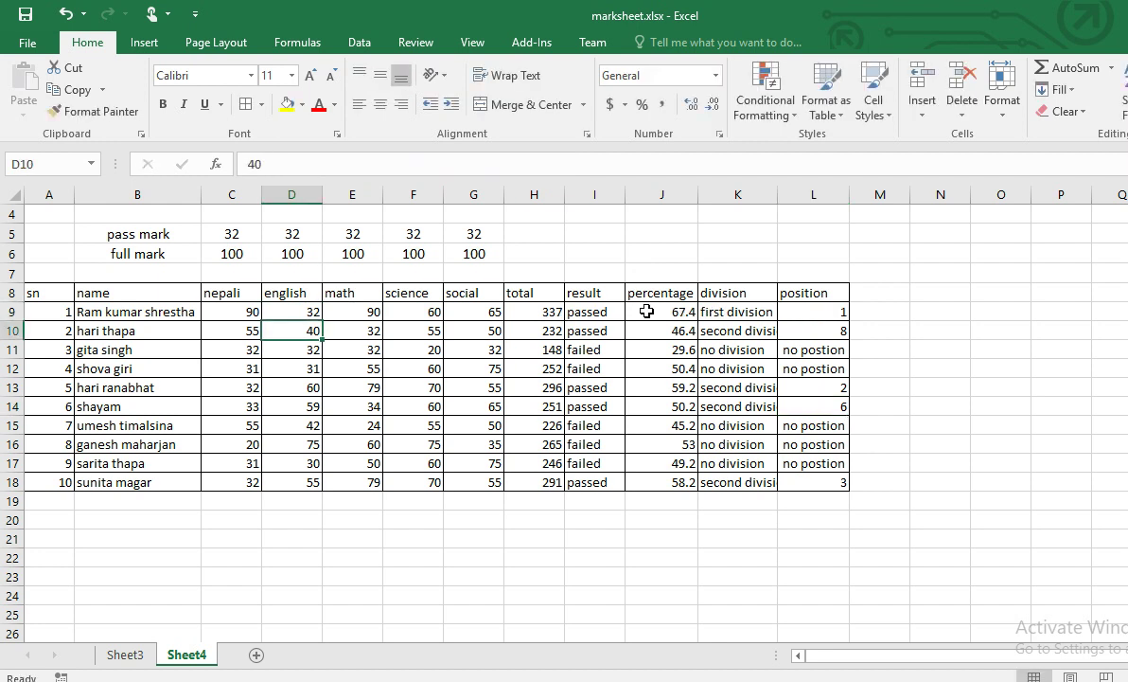
- Refill the position formula from L9 down to L18, ranking the first student 1
left_click(824, 310)
left_click_drag(850, 321, 848, 483)
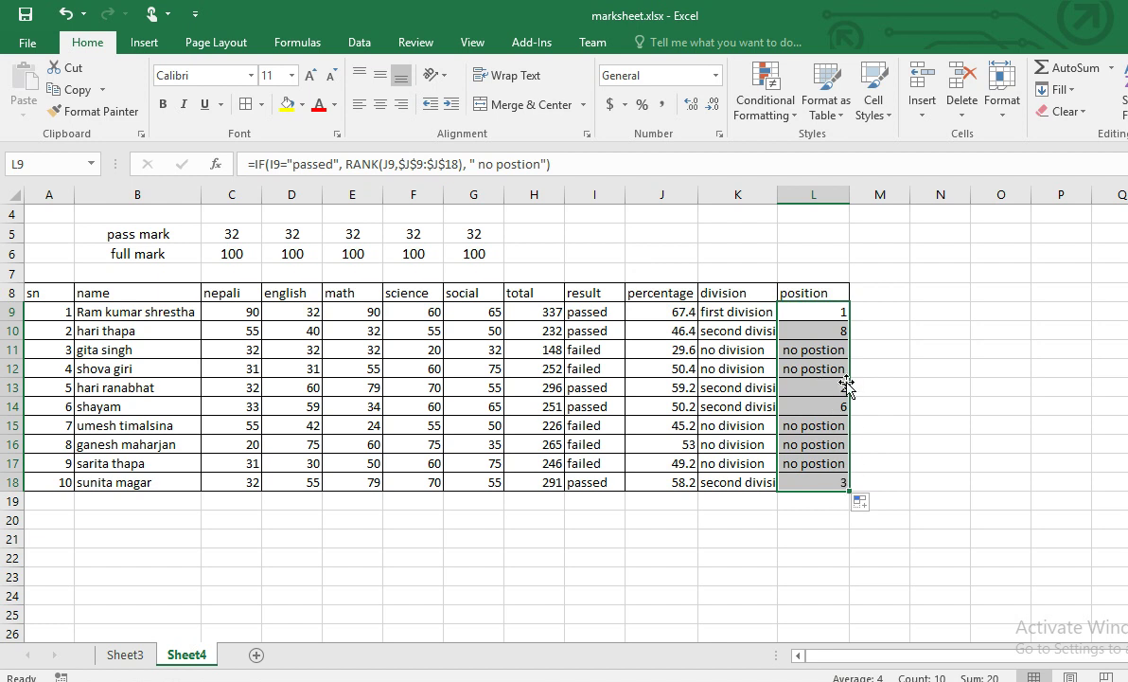
left_click(786, 406)
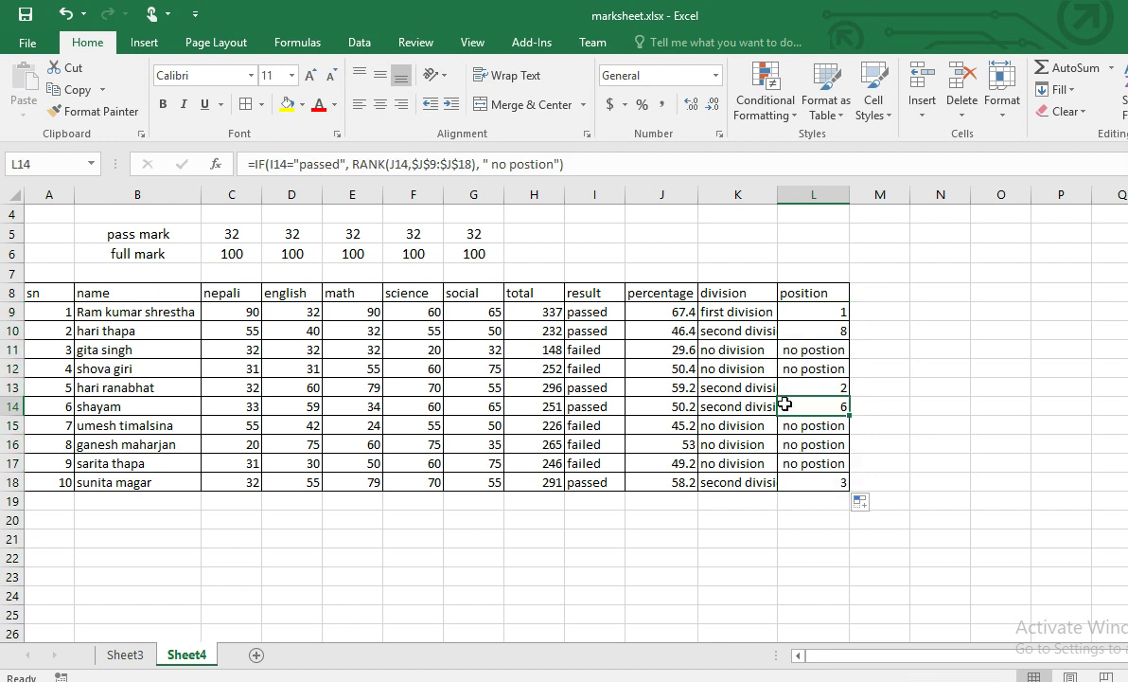
left_click(937, 330)
left_click(814, 312)
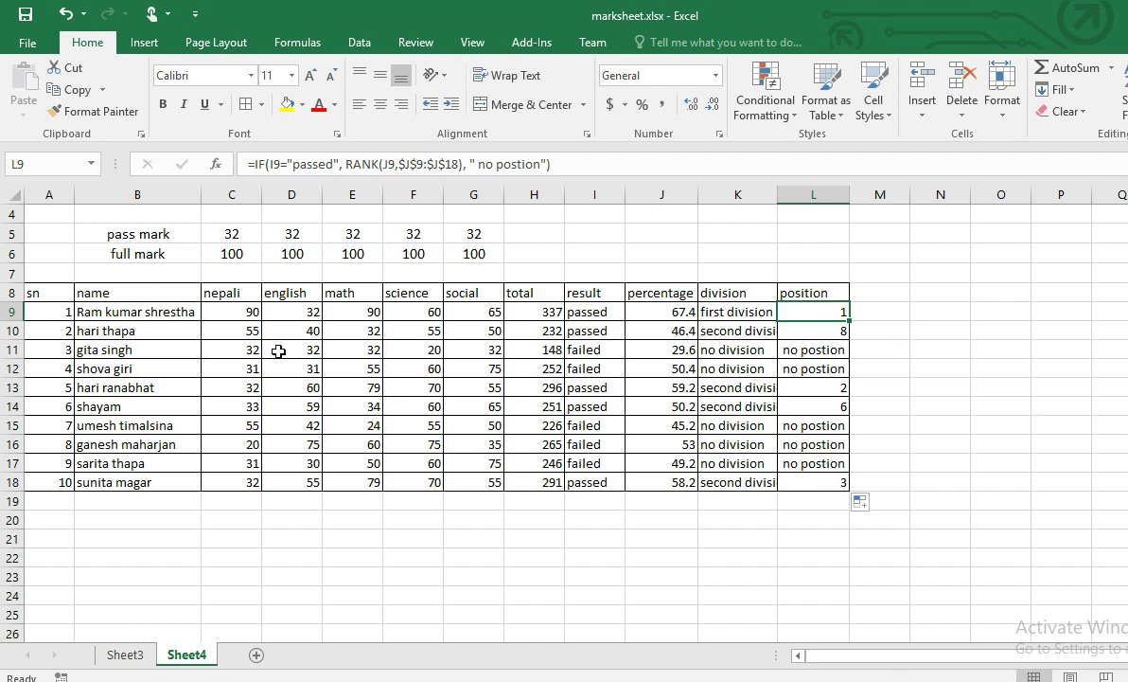
- Autofit the division column K to show its full text
scroll(478, 362, "up", 1)
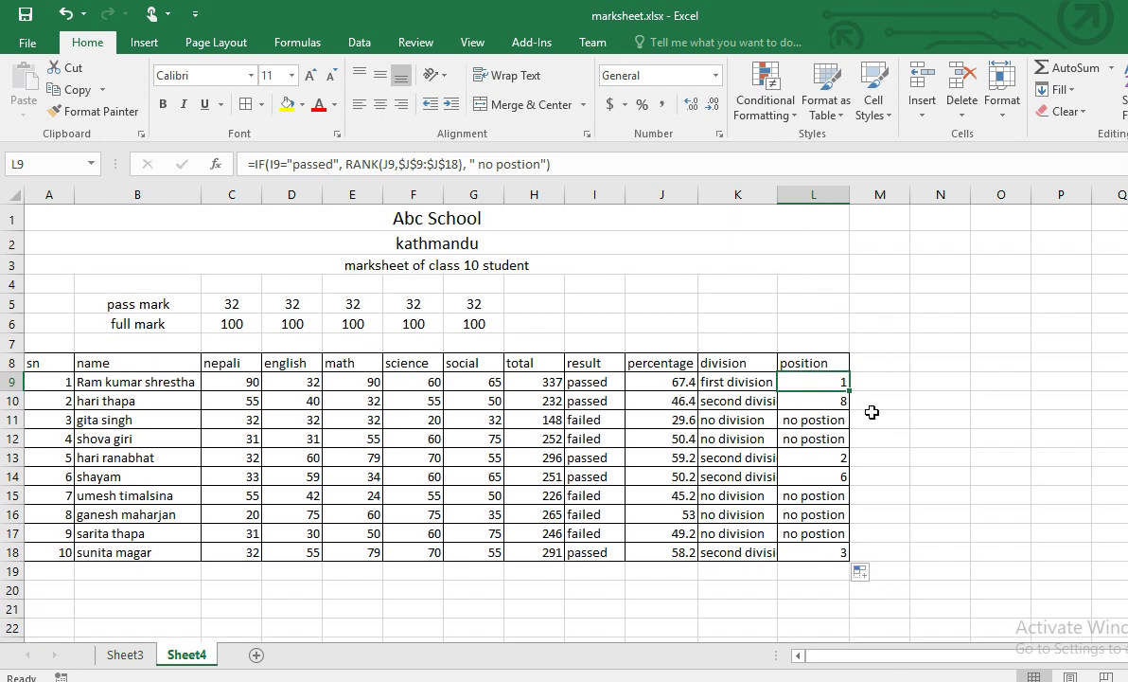
left_click(939, 438)
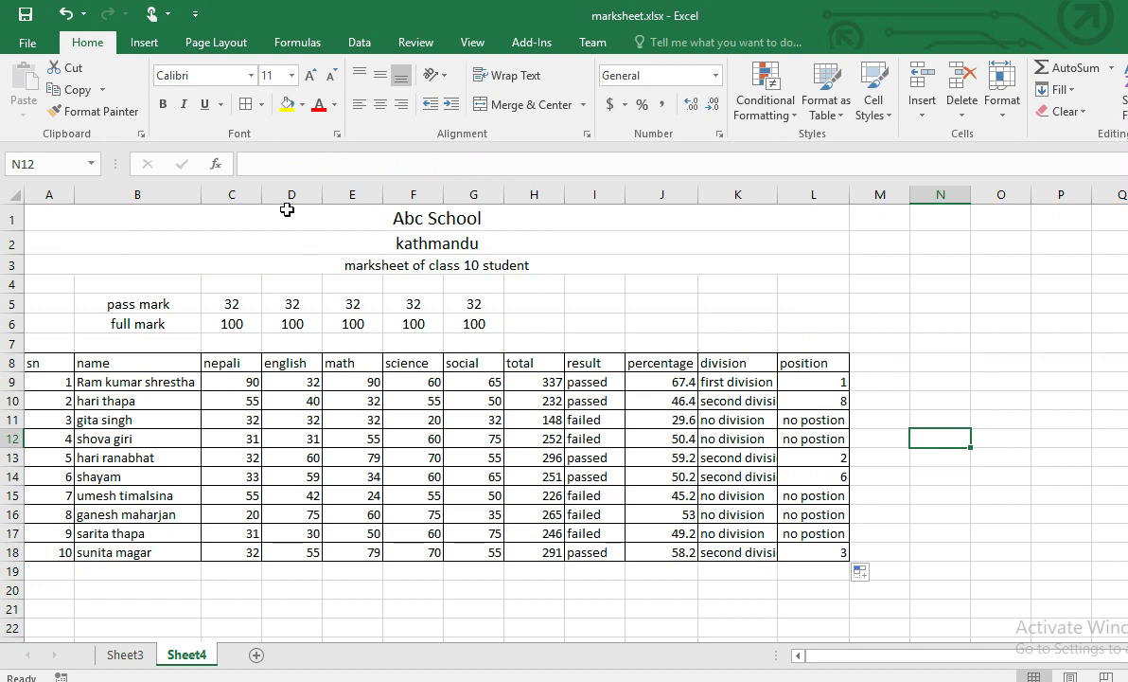
left_click(418, 345)
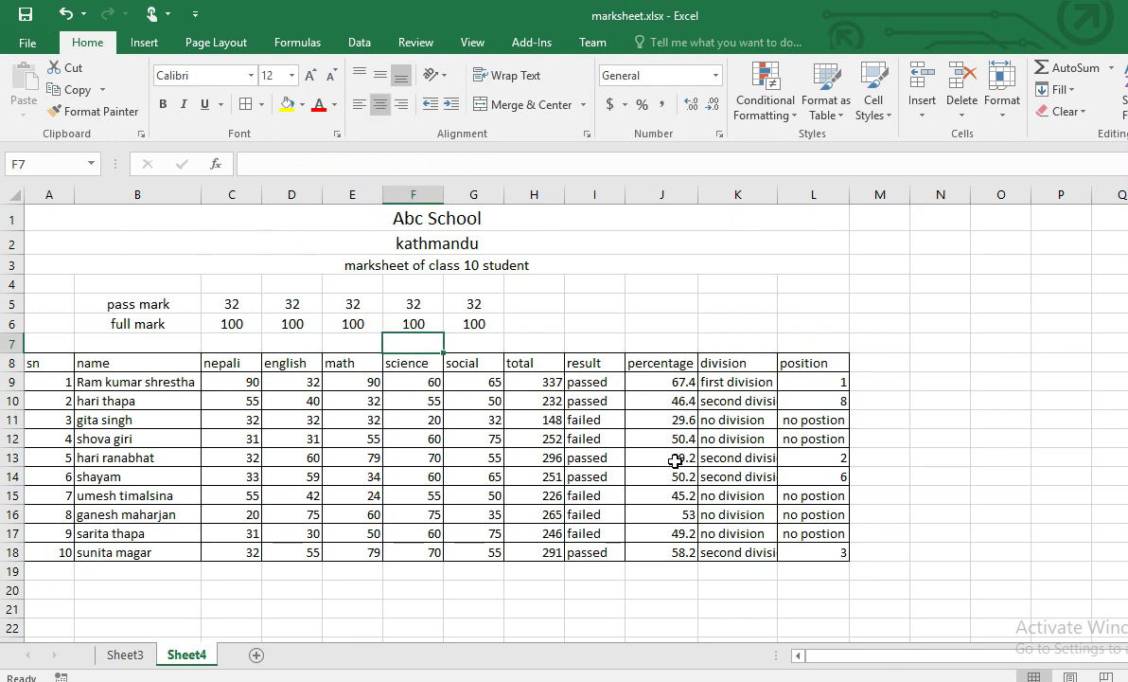
double_click(783, 193)
left_click(705, 420)
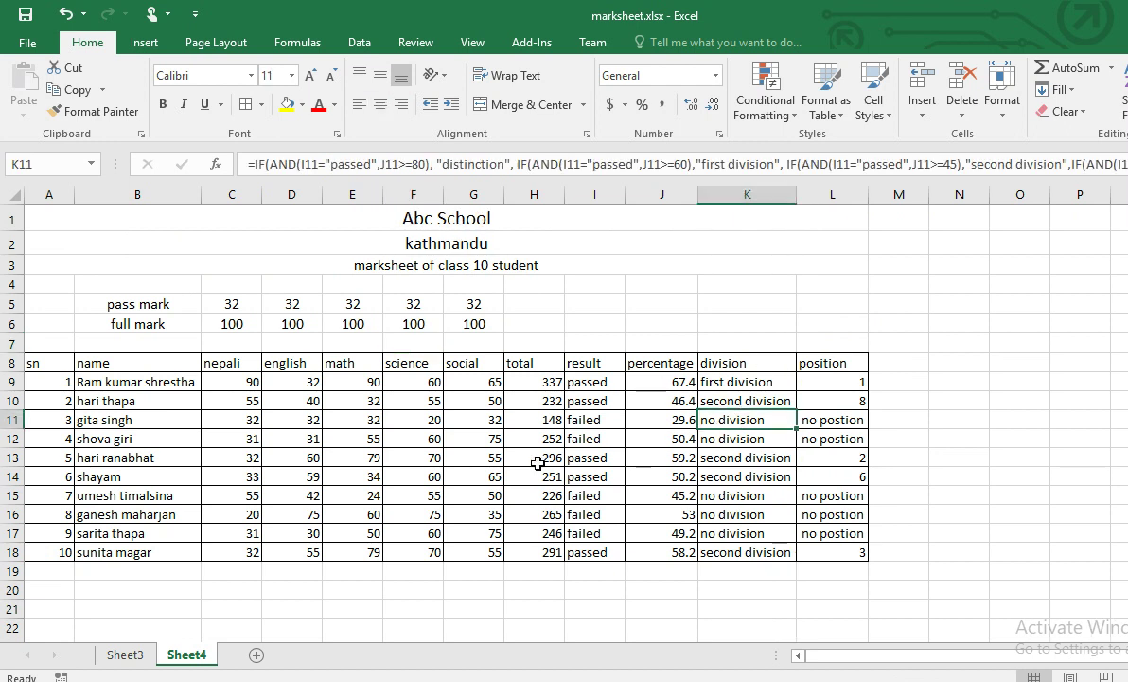
- Change the second student's english mark in D10 to 32, giving third division
left_click(289, 399)
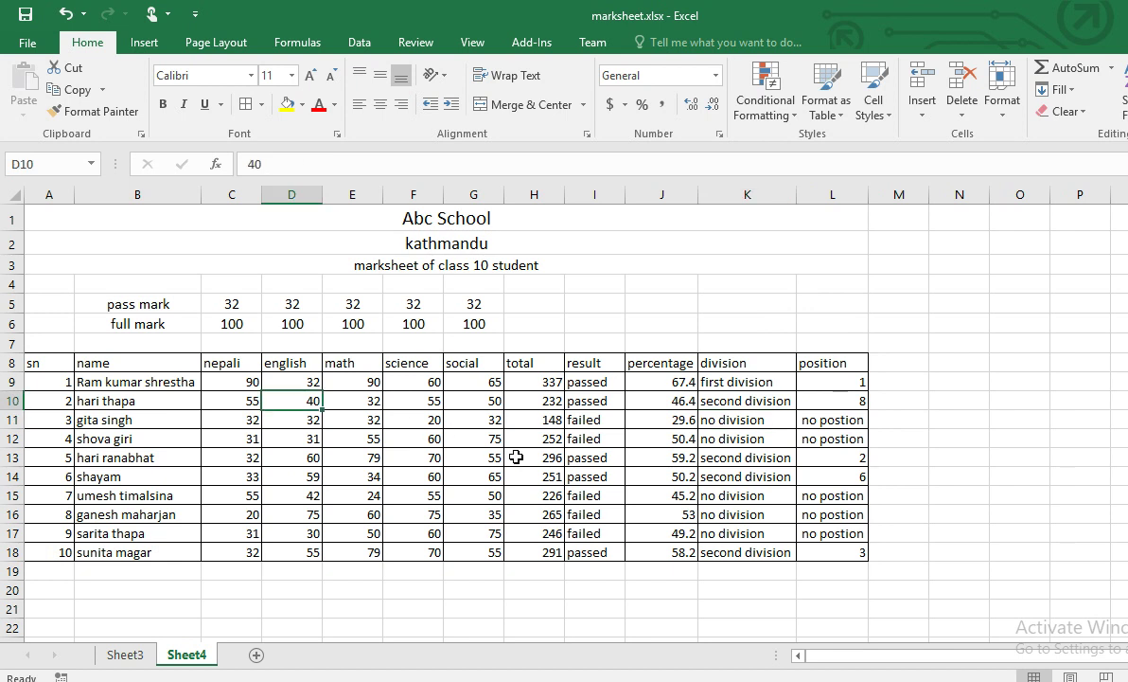
type("32")
key("Return")
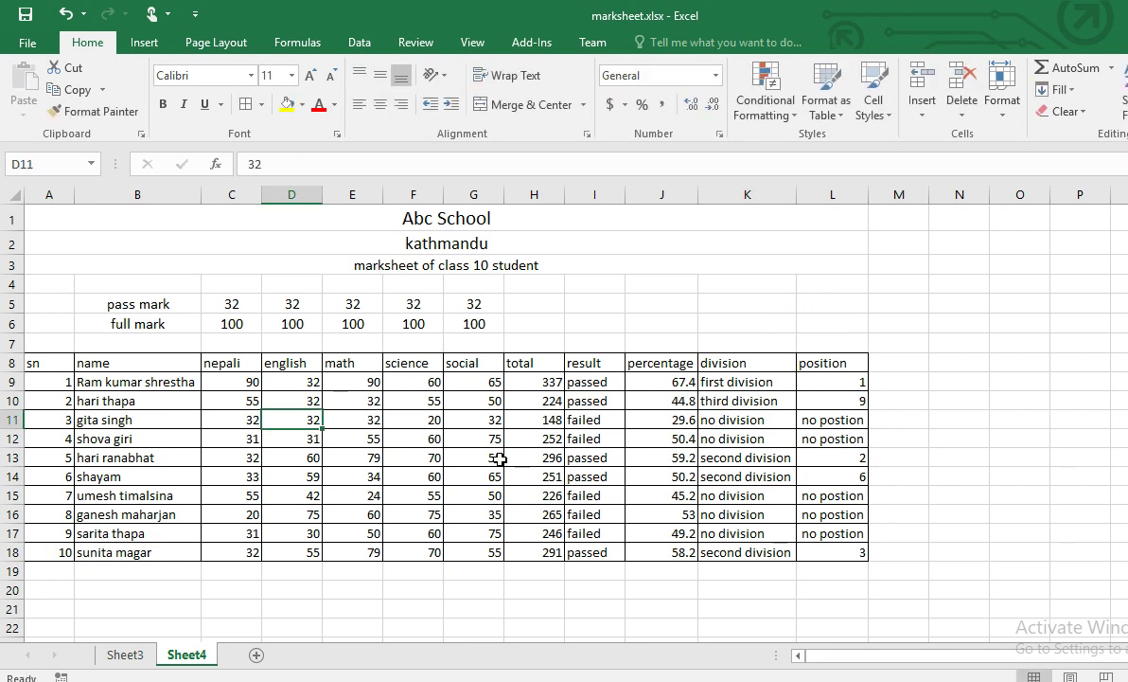